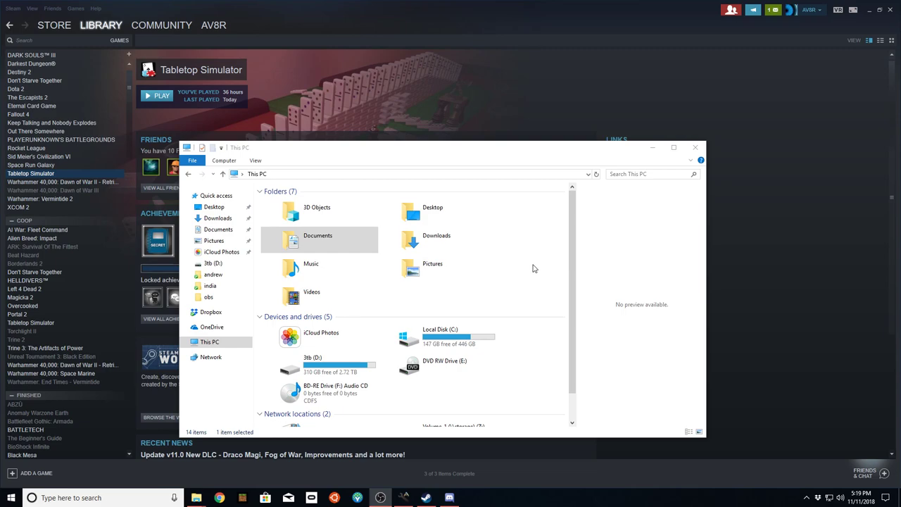
# - Navigate Documents > My Games > Tabletop Simulator > Saves > Saved Objects in File Explorer
pyautogui.click(534, 269)
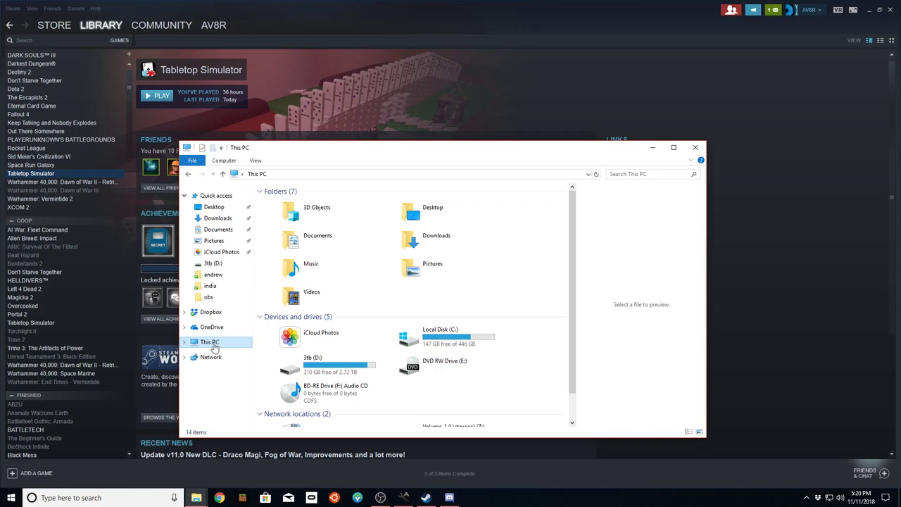
pyautogui.moveTo(340, 150); pyautogui.dragTo(299, 119)
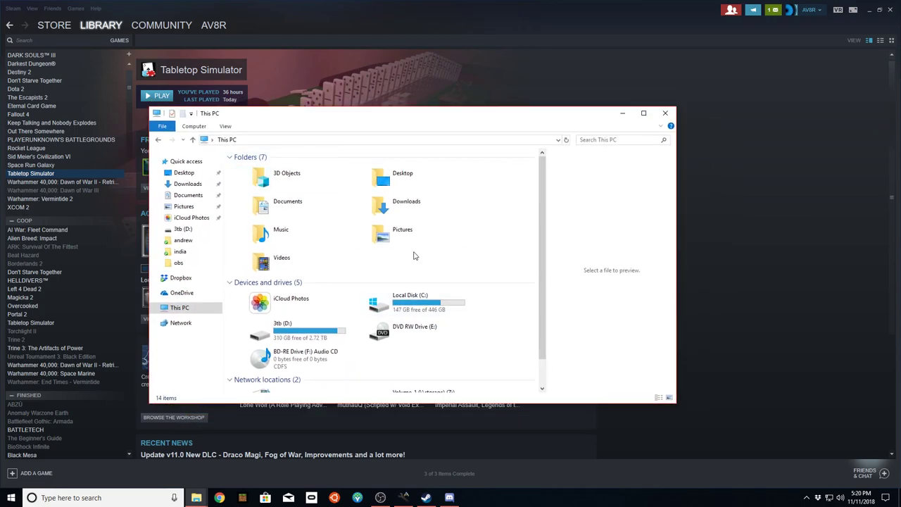
pyautogui.doubleClick(282, 207)
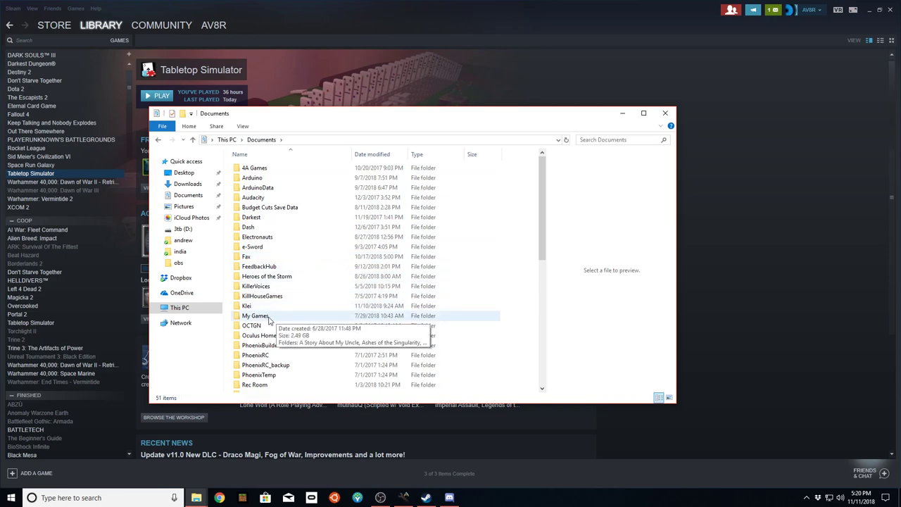
pyautogui.doubleClick(268, 320)
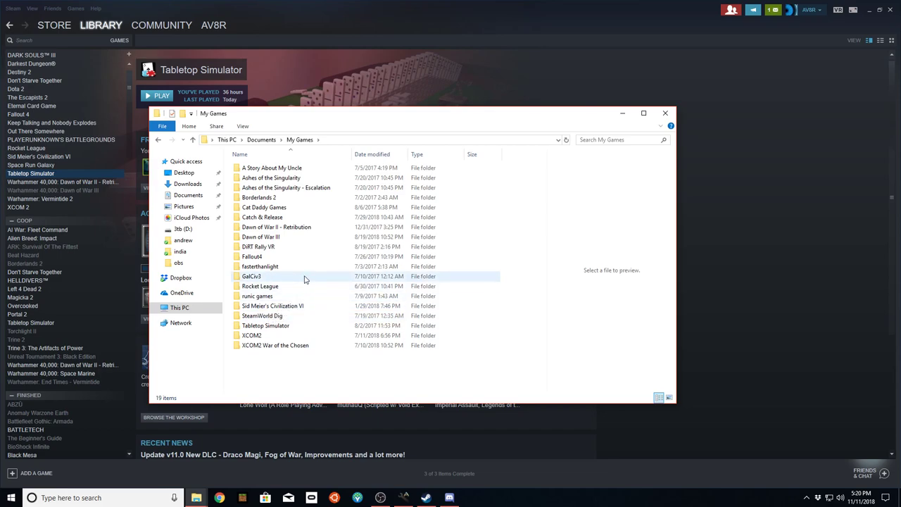
pyautogui.click(320, 328)
pyautogui.doubleClick(320, 332)
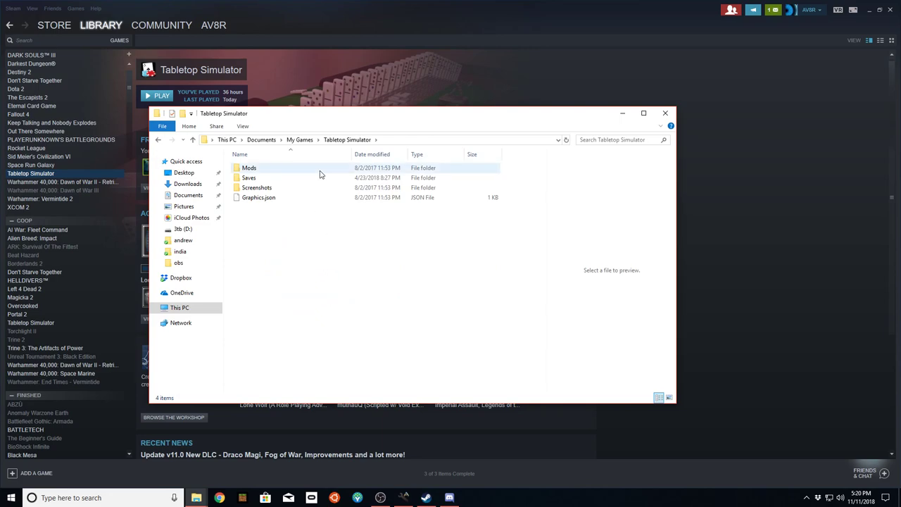
pyautogui.doubleClick(271, 180)
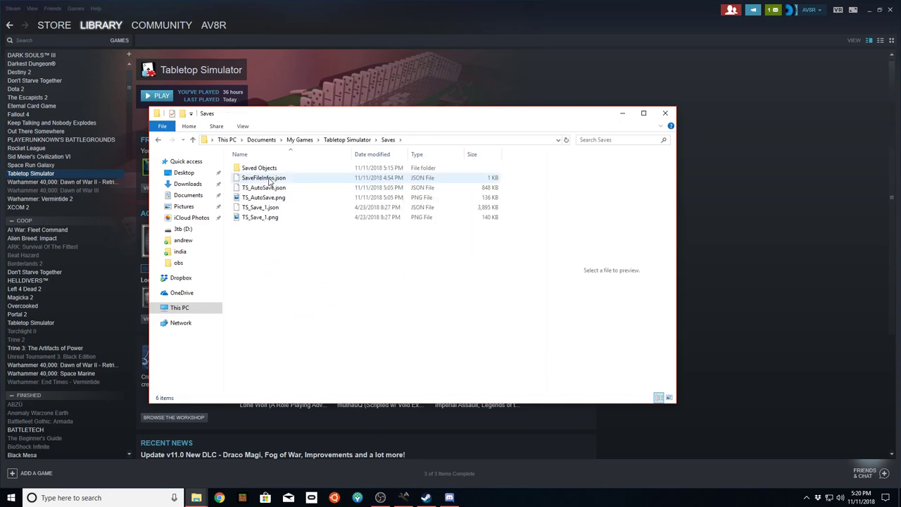
pyautogui.doubleClick(259, 168)
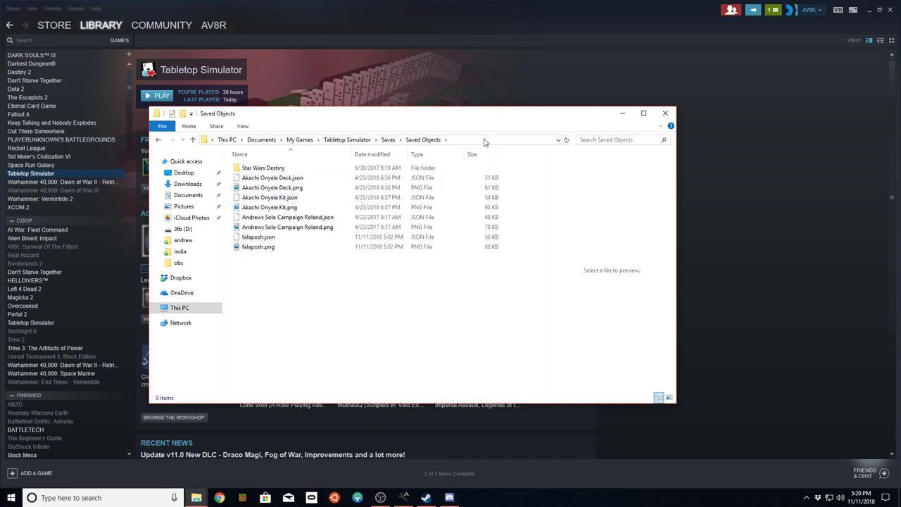
# - Create two new folders in Saved Objects named 'keyForge' and 'Arkham Horror LCG'
pyautogui.rightClick(265, 274)
pyautogui.moveTo(342, 389)
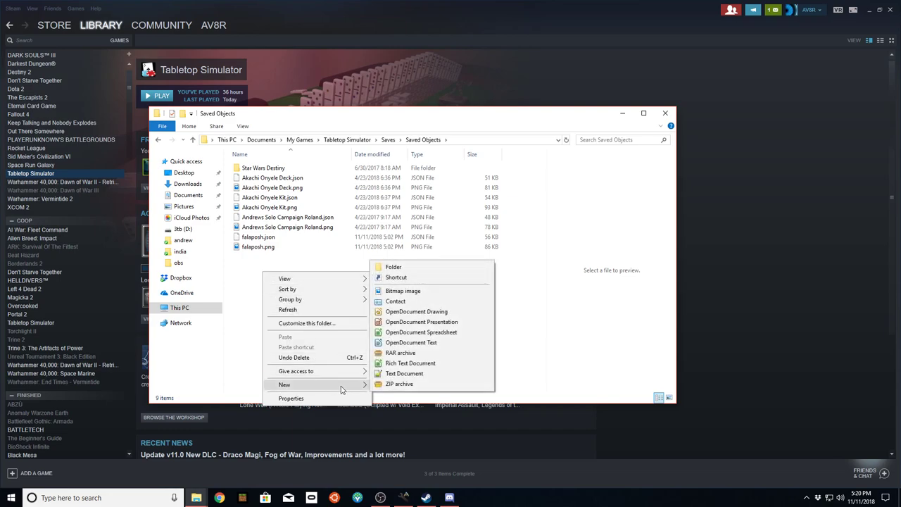
pyautogui.click(398, 268)
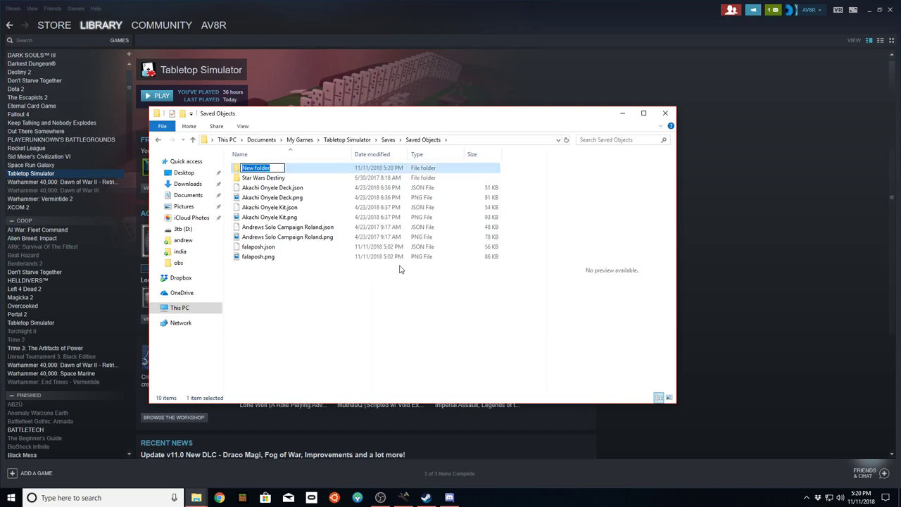
pyautogui.write('keyForge')
pyautogui.press('Return')
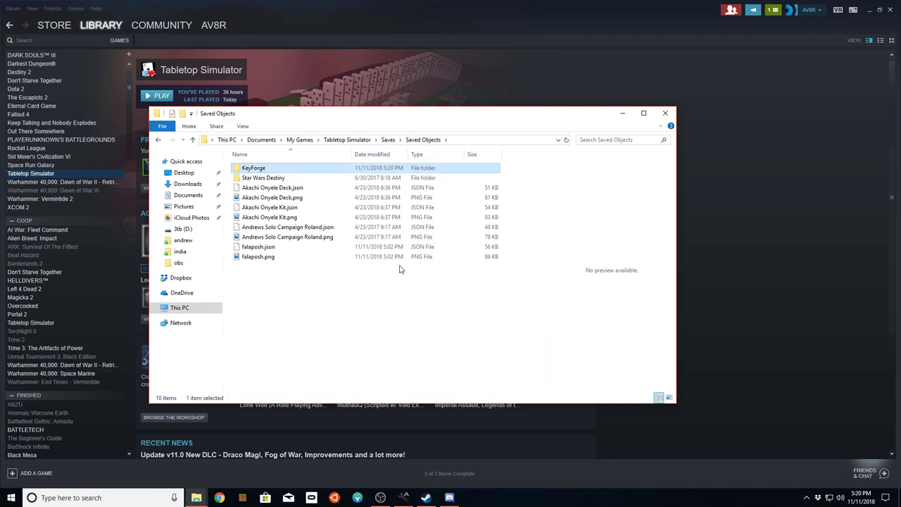
pyautogui.rightClick(281, 297)
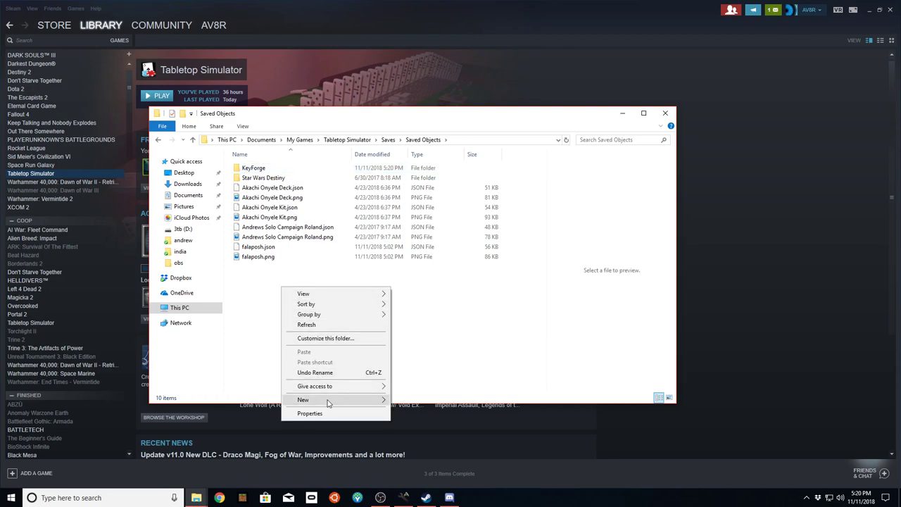
pyautogui.moveTo(331, 402)
pyautogui.click(411, 283)
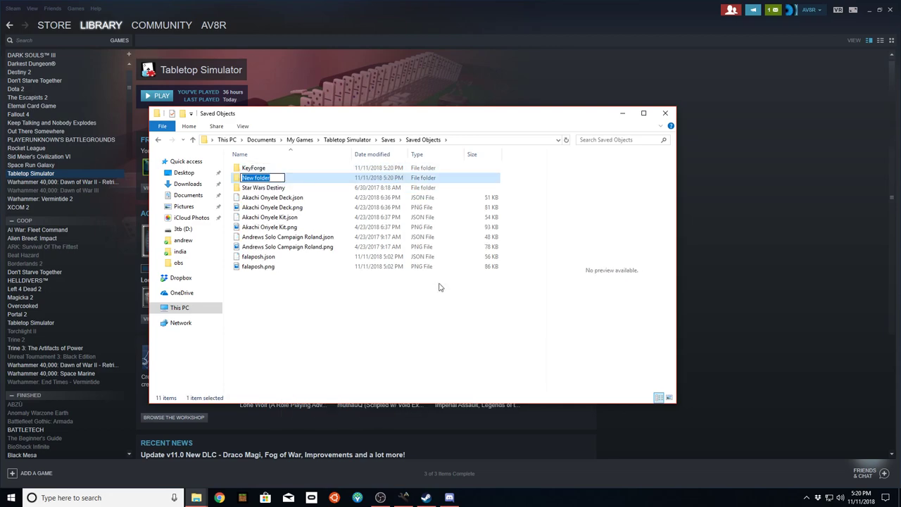
pyautogui.write('Arkham Horror LC')
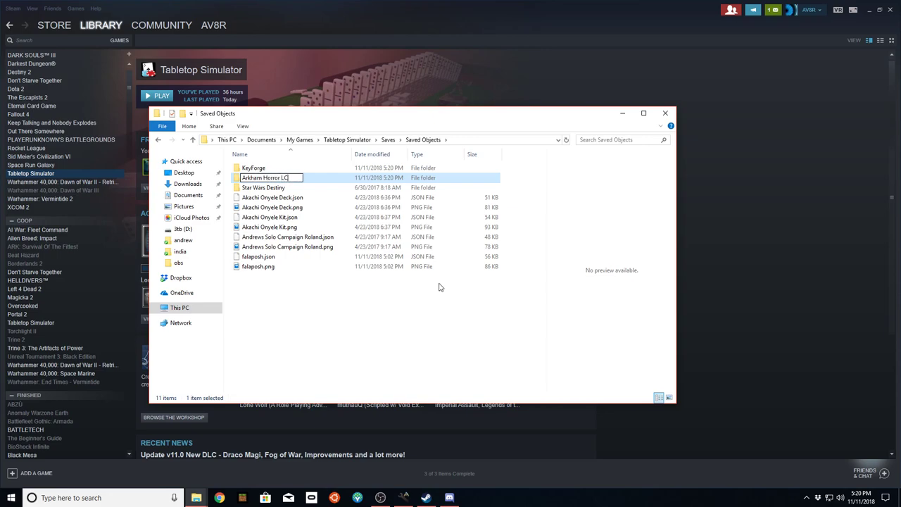
pyautogui.write('G')
pyautogui.press('Return')
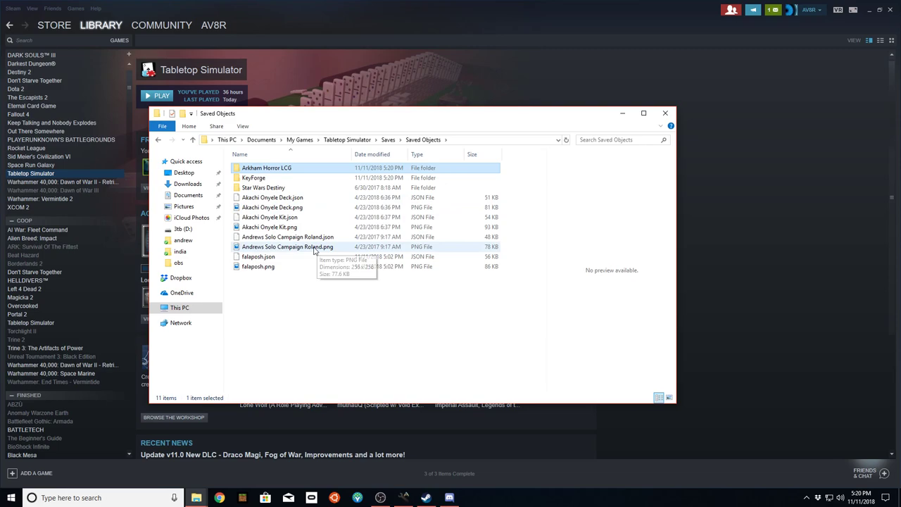
# - Move the six Arkham save files into Arkham Horror LCG and close File Explorer
pyautogui.click(291, 248)
pyautogui.keyDown('shift'); pyautogui.click(273, 198); pyautogui.keyUp('shift')
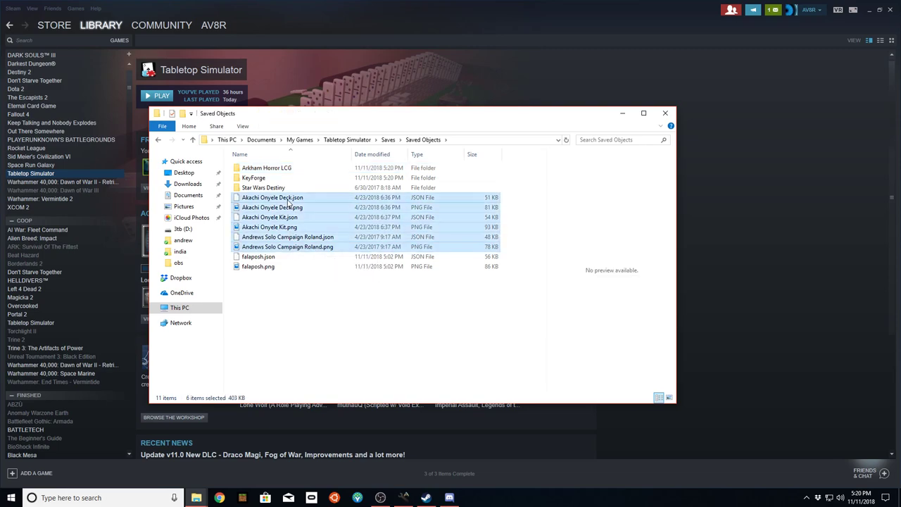
pyautogui.moveTo(274, 208); pyautogui.dragTo(274, 172)
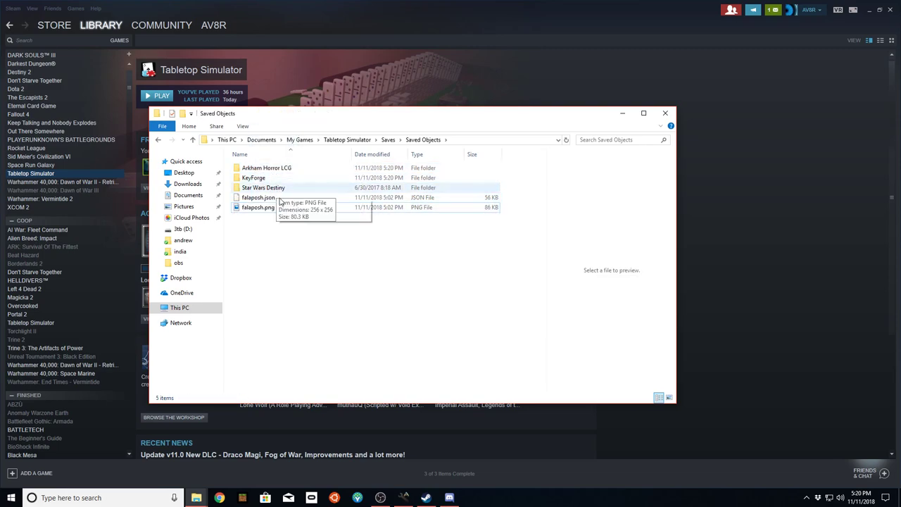
pyautogui.moveTo(262, 240); pyautogui.dragTo(298, 180)
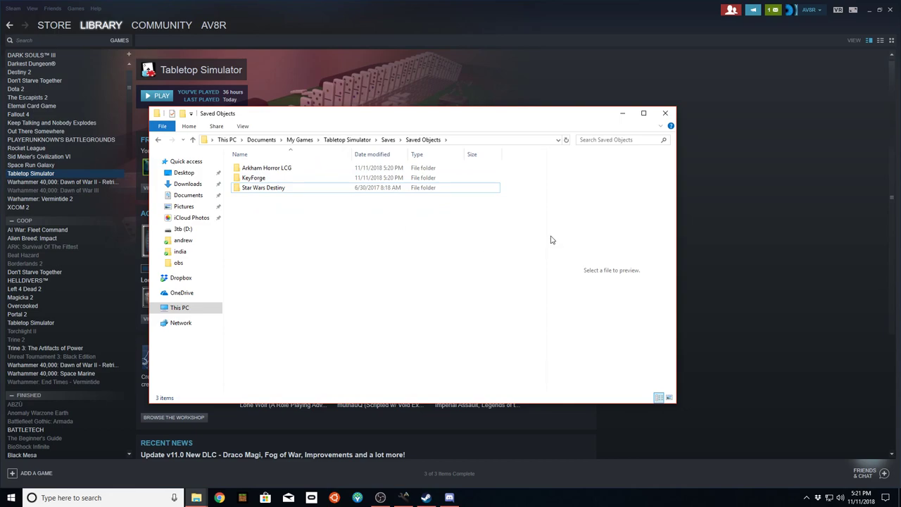
pyautogui.click(257, 177)
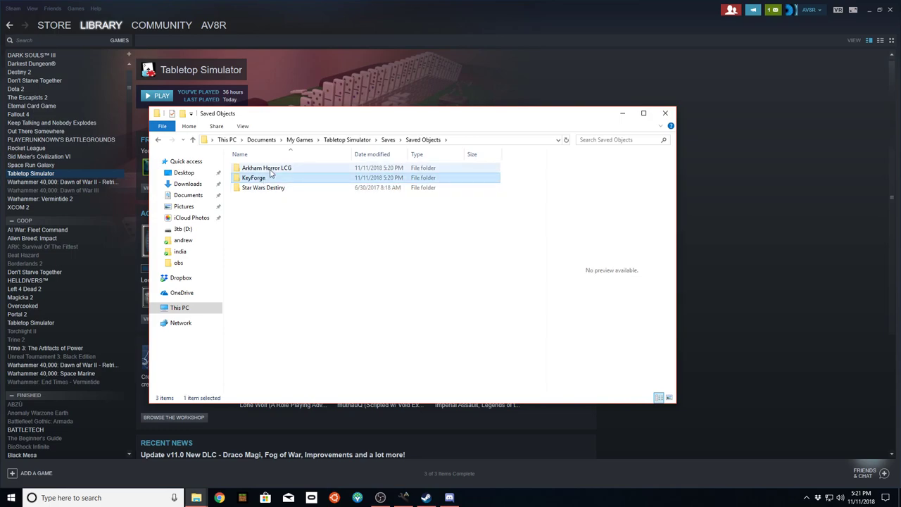
pyautogui.click(268, 190)
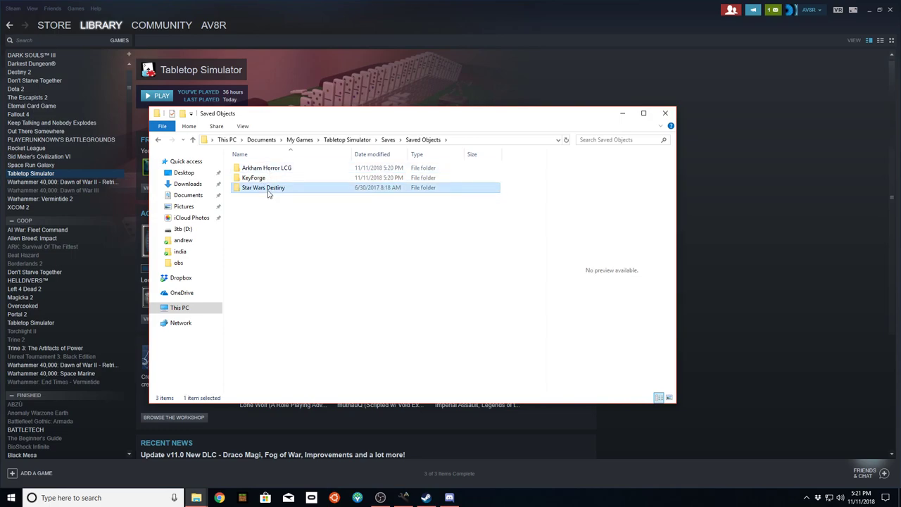
pyautogui.click(665, 114)
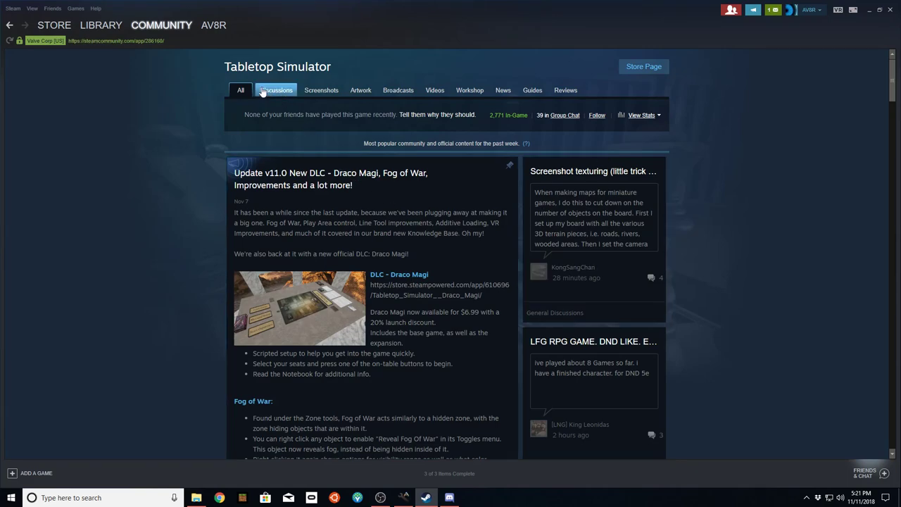
# - Go from the Tabletop Simulator Community Hub to its Workshop page
pyautogui.click(468, 94)
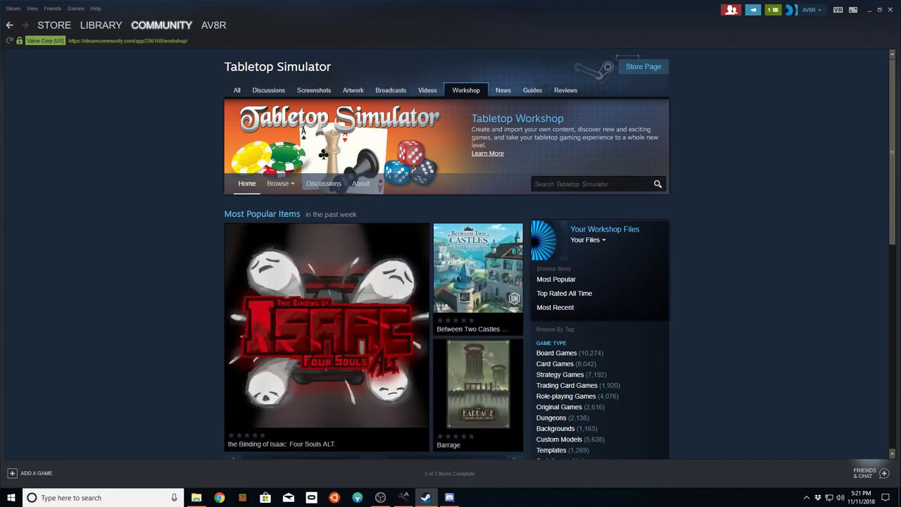
# - Search the Tabletop Simulator Workshop for 'keyforge'
pyautogui.click(572, 184)
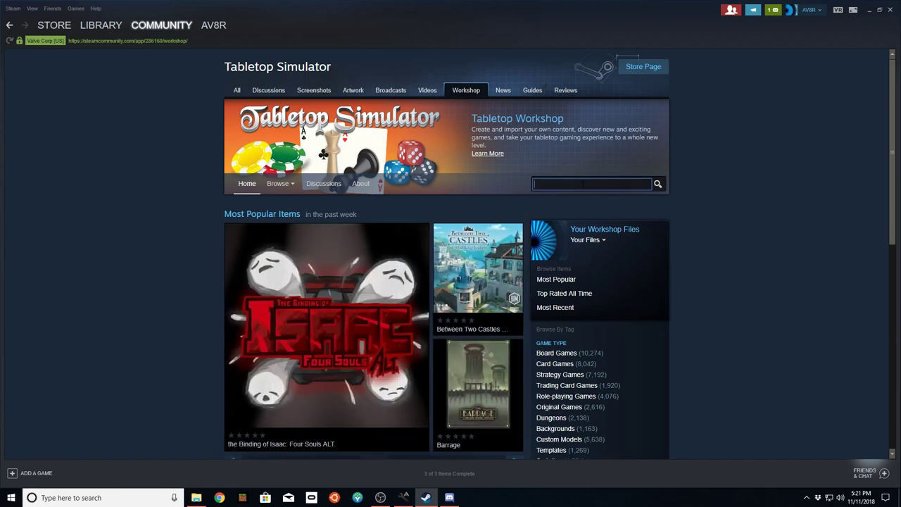
pyautogui.write('keyforge')
pyautogui.press('Return')
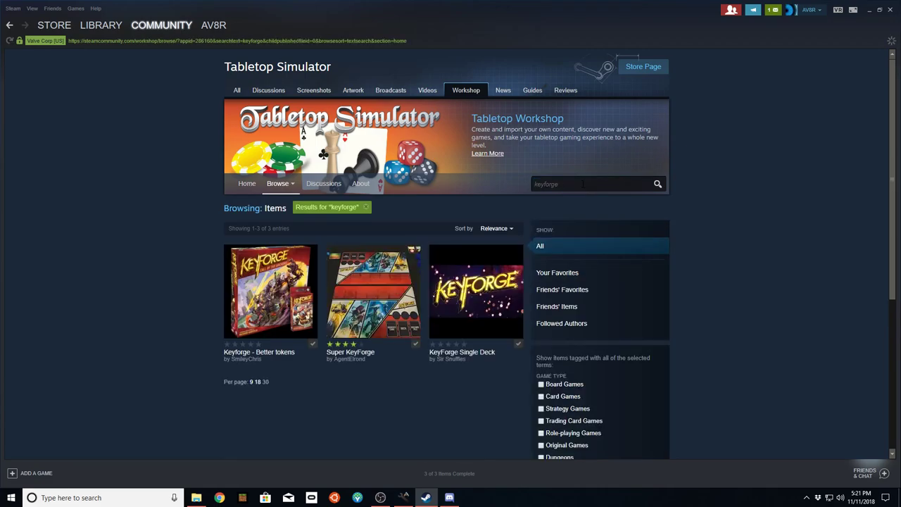
# - Subscribe to the Super KeyForge mod from the search results
pyautogui.moveTo(286, 336)
pyautogui.moveTo(350, 301)
pyautogui.click(412, 332)
pyautogui.moveTo(335, 315)
# - Confirm the workshop download finished, then launch Tabletop Simulator in normal Play mode
pyautogui.moveTo(107, 27)
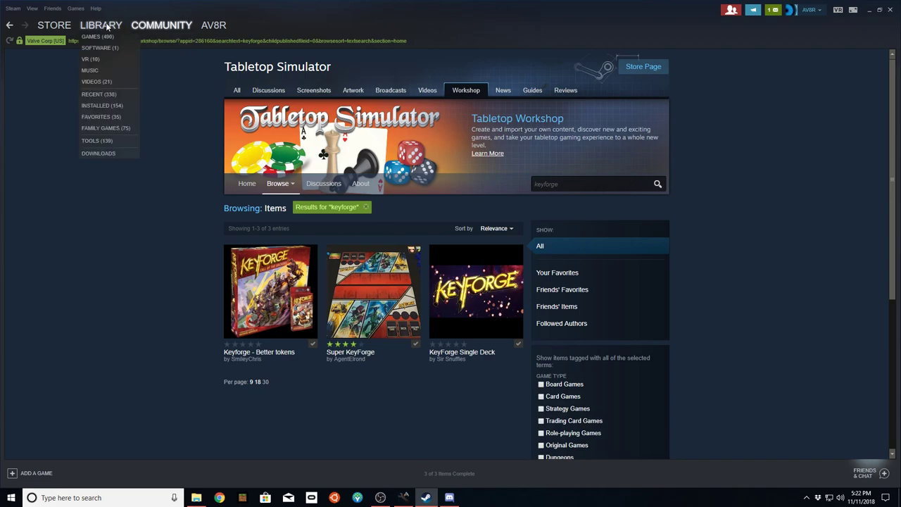
pyautogui.click(106, 152)
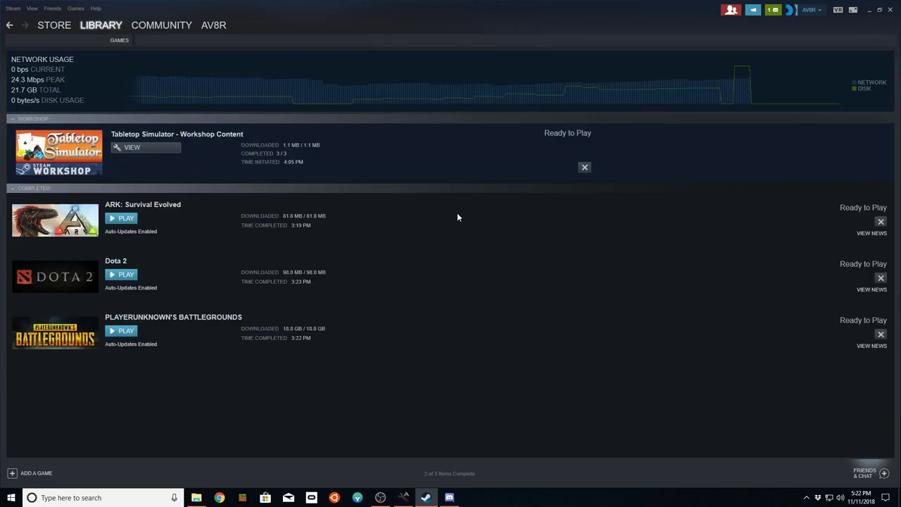
pyautogui.moveTo(104, 27)
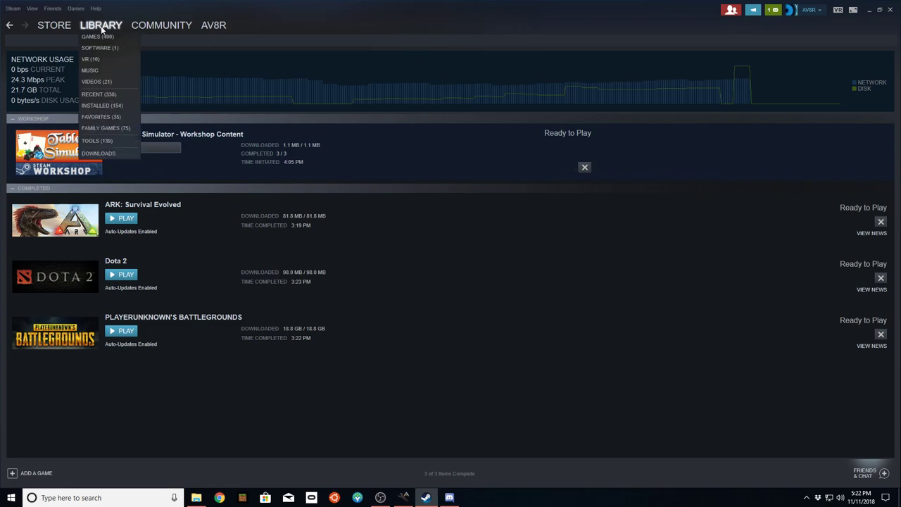
pyautogui.click(97, 36)
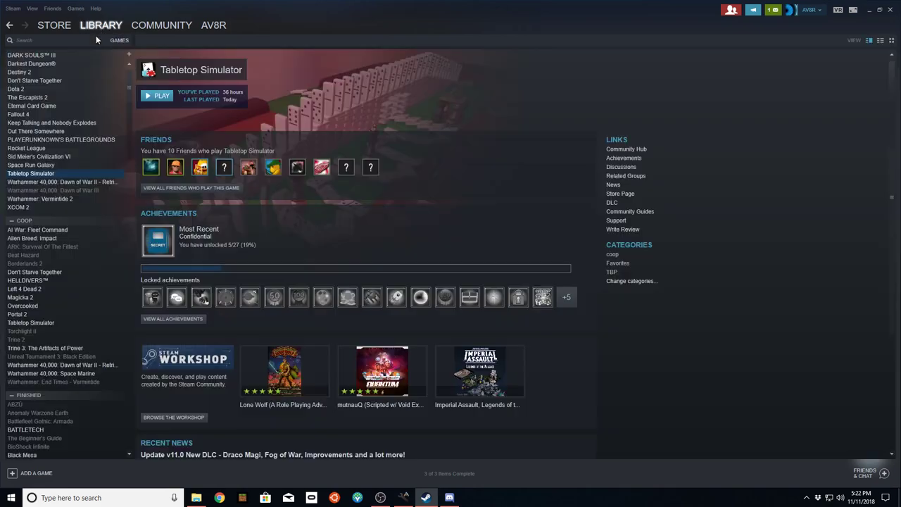
pyautogui.click(159, 95)
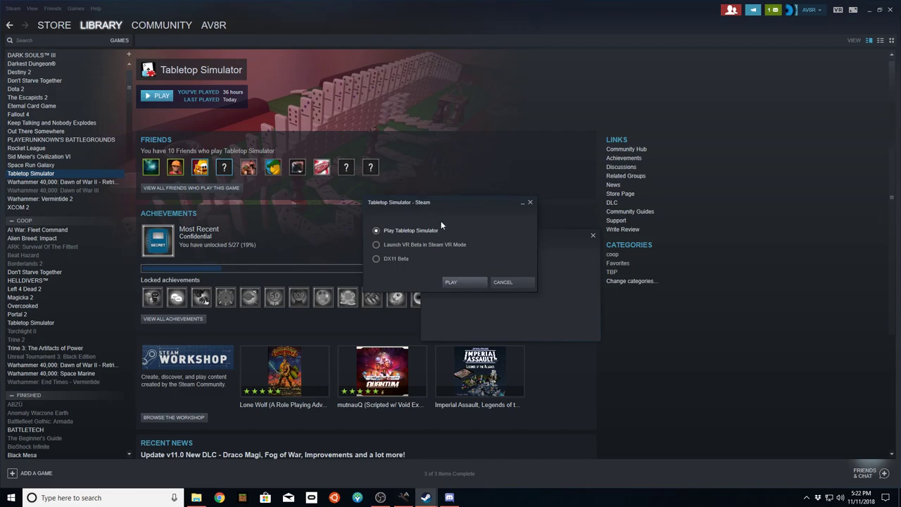
pyautogui.click(454, 282)
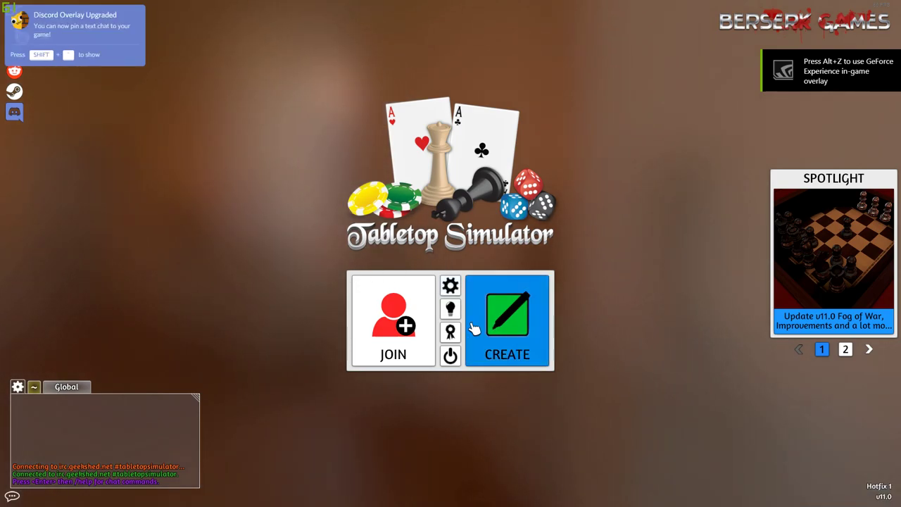
# - Start hosting a multiplayer game, set Max Players to 2, and edit the server password field
pyautogui.click(496, 335)
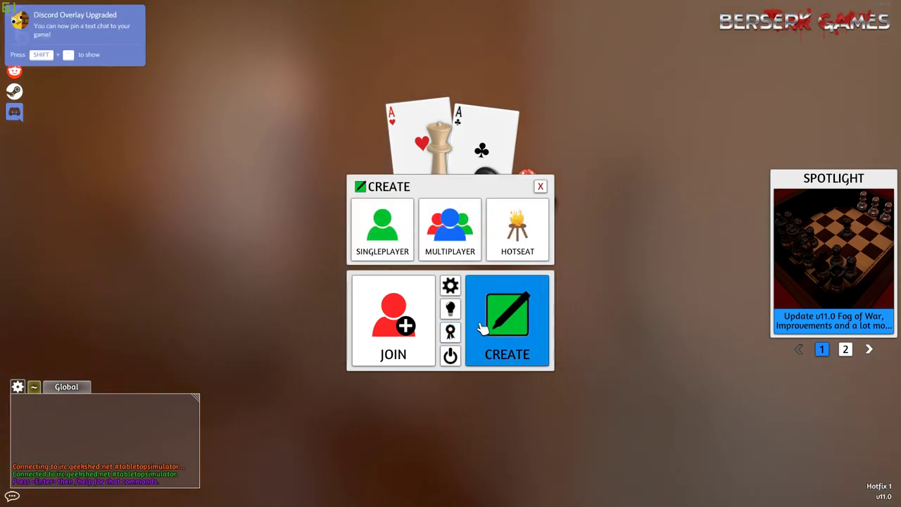
pyautogui.click(449, 224)
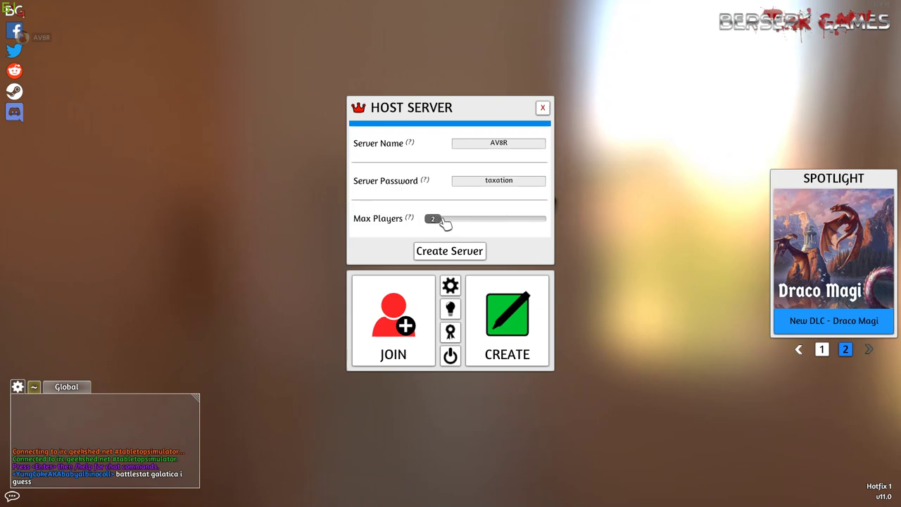
pyautogui.moveTo(445, 222)
pyautogui.mouseDown()
pyautogui.moveTo(506, 225)
pyautogui.moveTo(429, 227)
pyautogui.mouseUp()
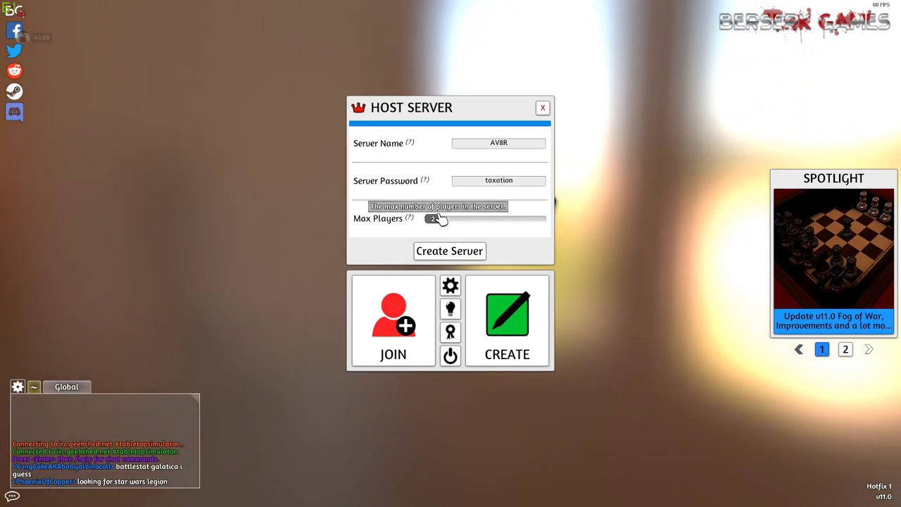
pyautogui.click(519, 183)
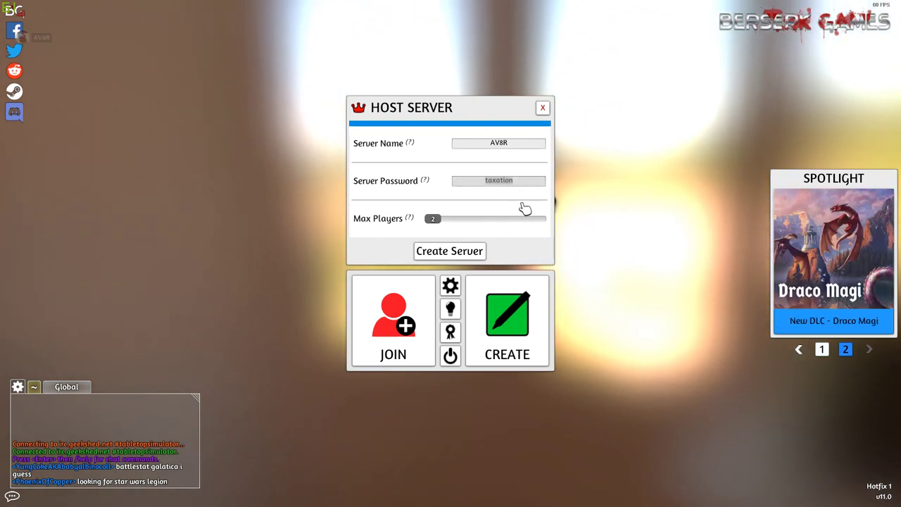
pyautogui.click(412, 185)
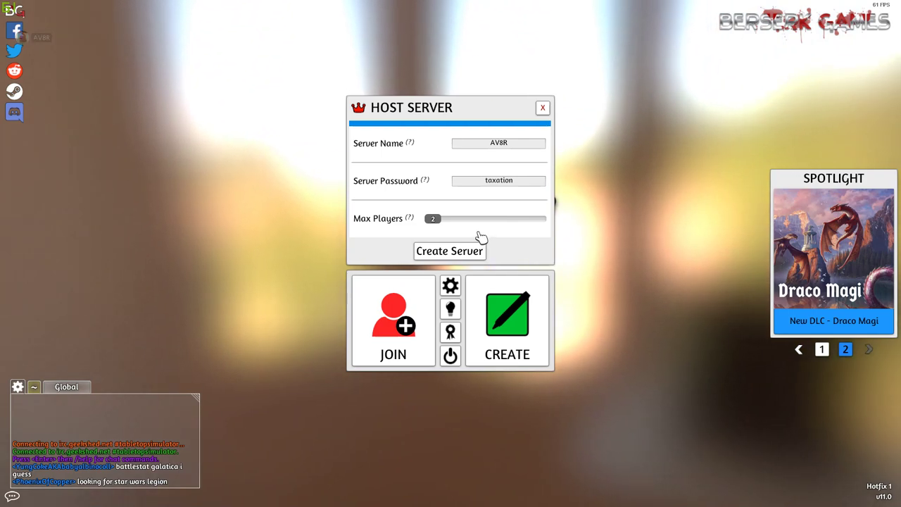
pyautogui.click(523, 184)
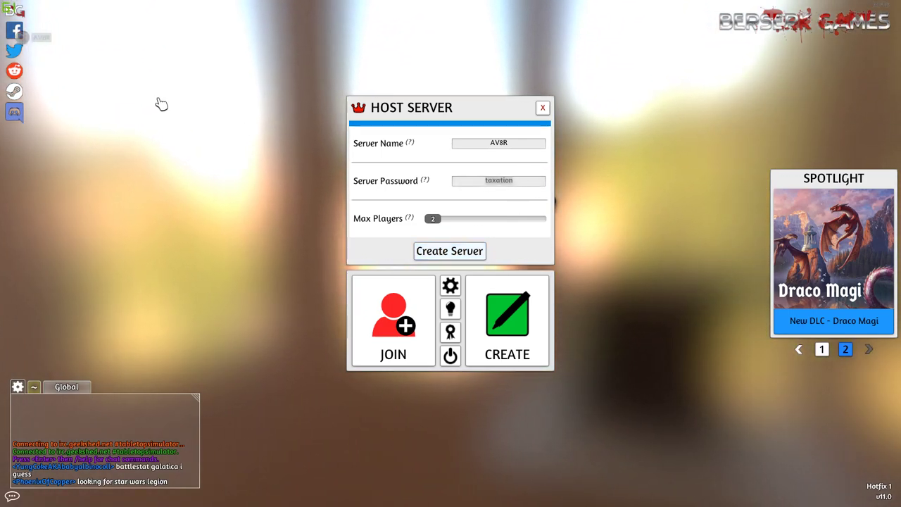
pyautogui.click(543, 107)
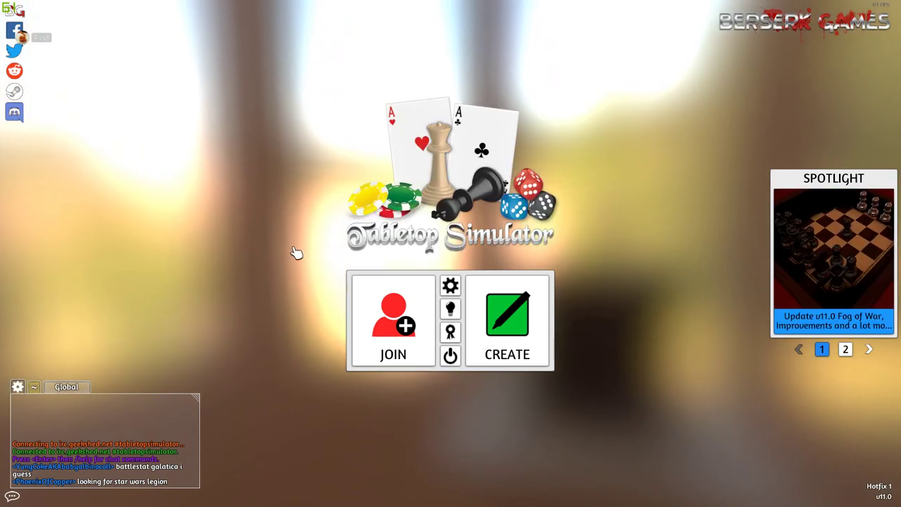
pyautogui.click(395, 318)
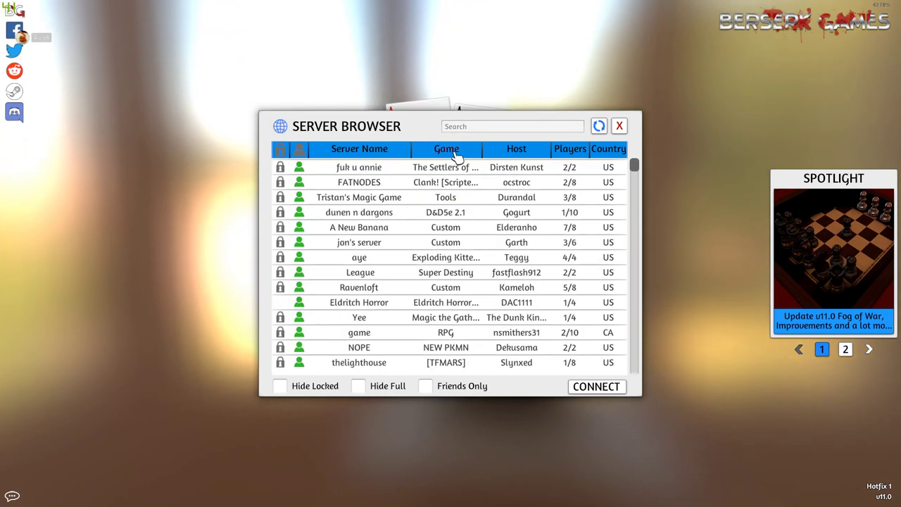
pyautogui.click(454, 150)
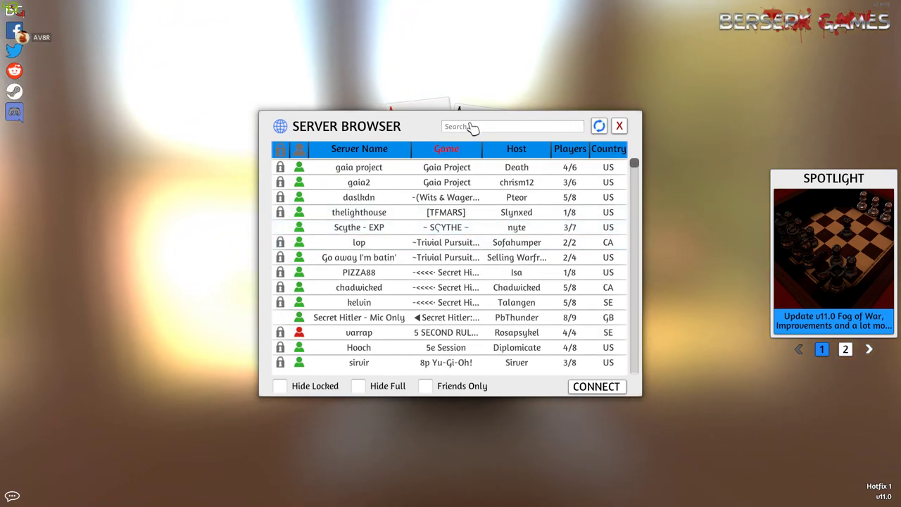
pyautogui.click(473, 127)
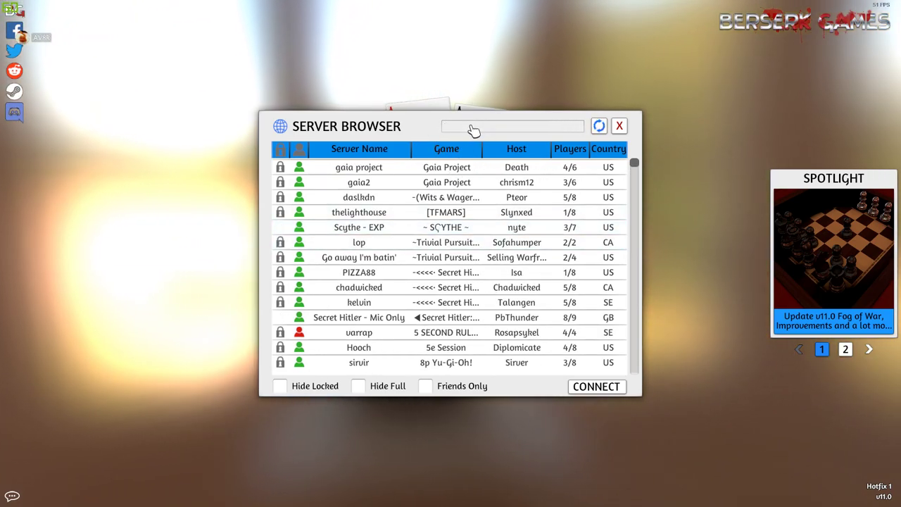
pyautogui.write('keyforge')
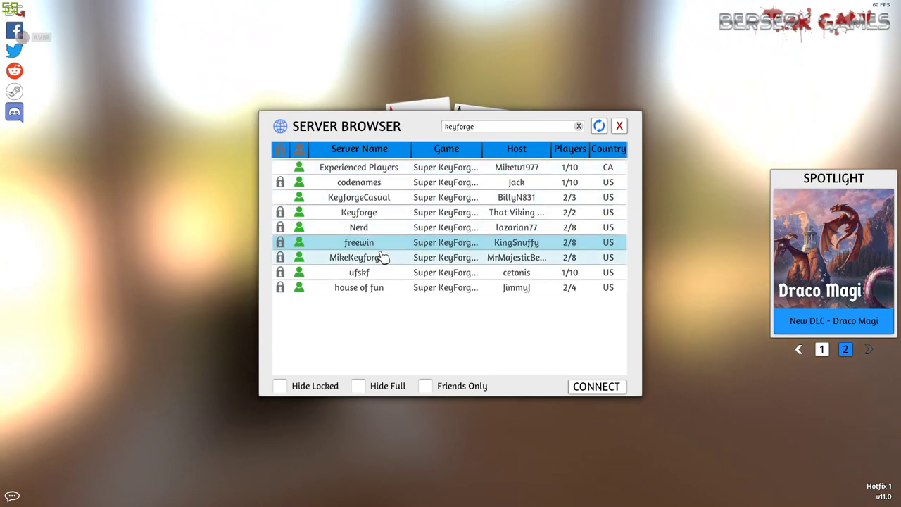
pyautogui.click(619, 126)
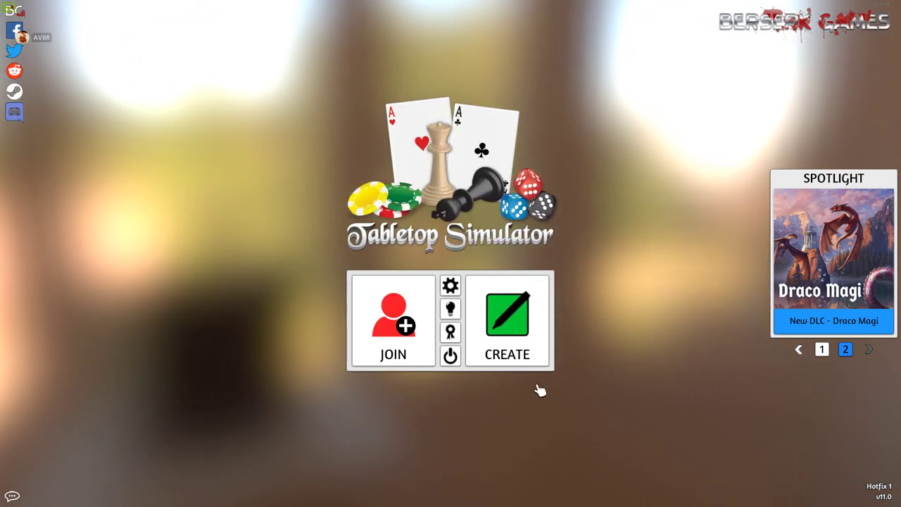
pyautogui.click(507, 324)
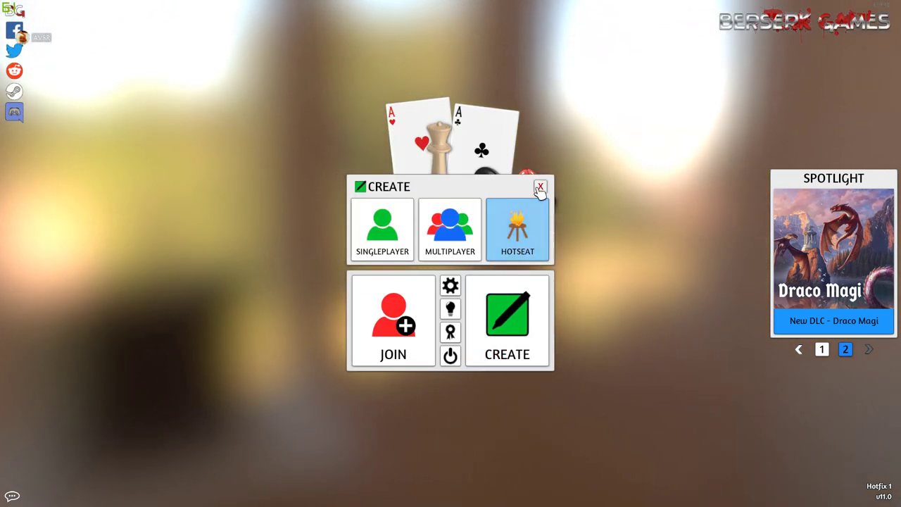
pyautogui.click(540, 188)
pyautogui.click(403, 318)
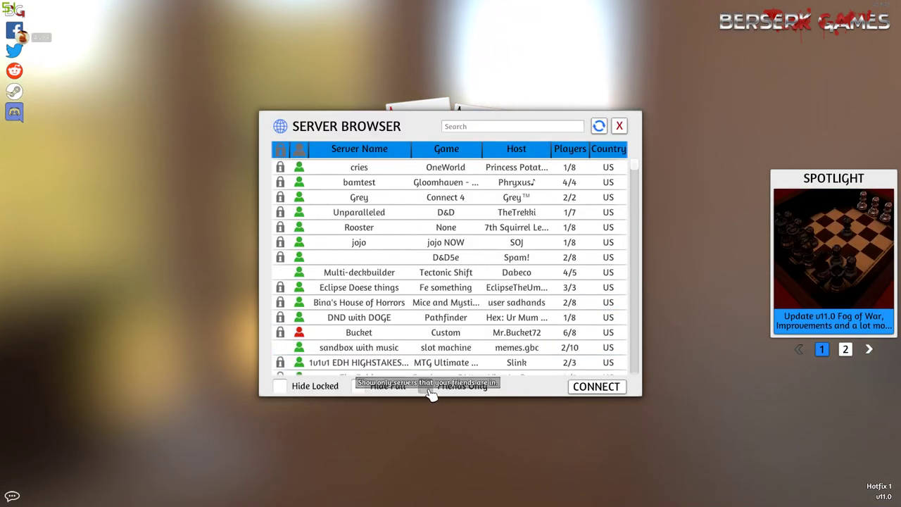
pyautogui.click(427, 389)
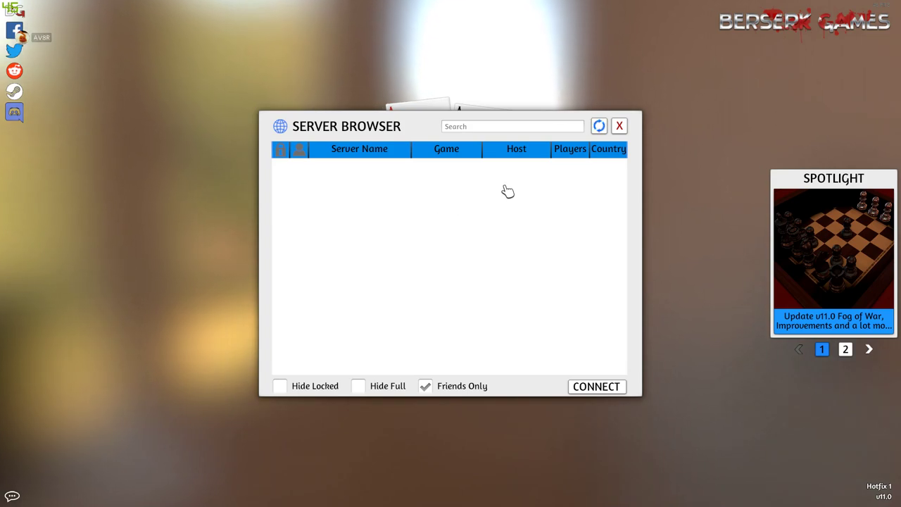
# - Close the server list and create a hosted Multiplayer server via CREATE
pyautogui.click(619, 126)
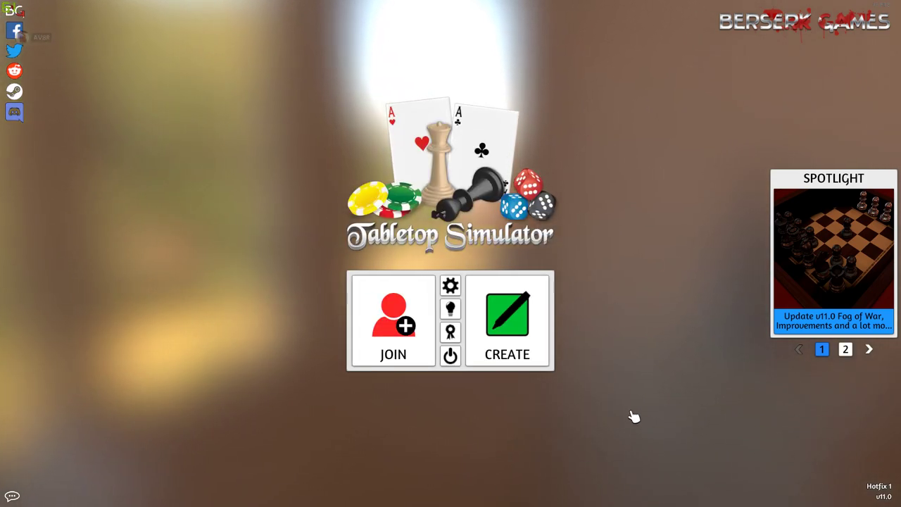
pyautogui.click(506, 327)
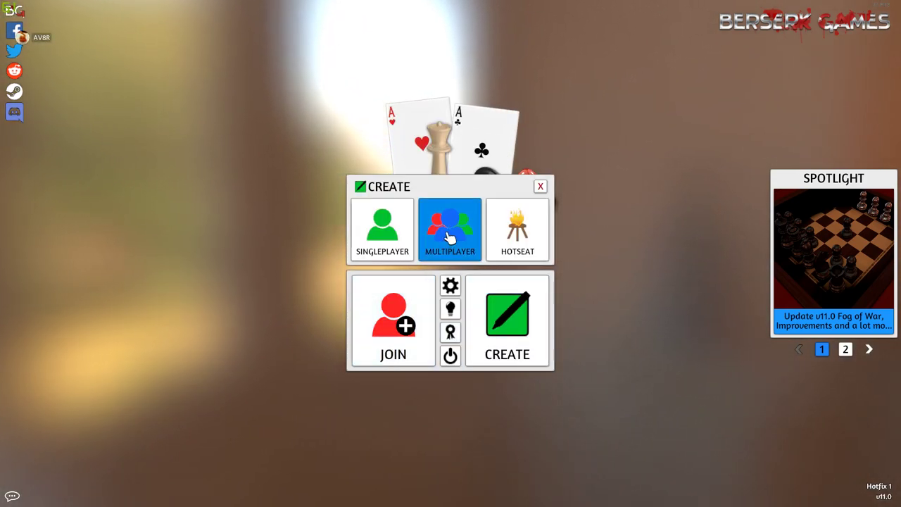
pyautogui.click(449, 236)
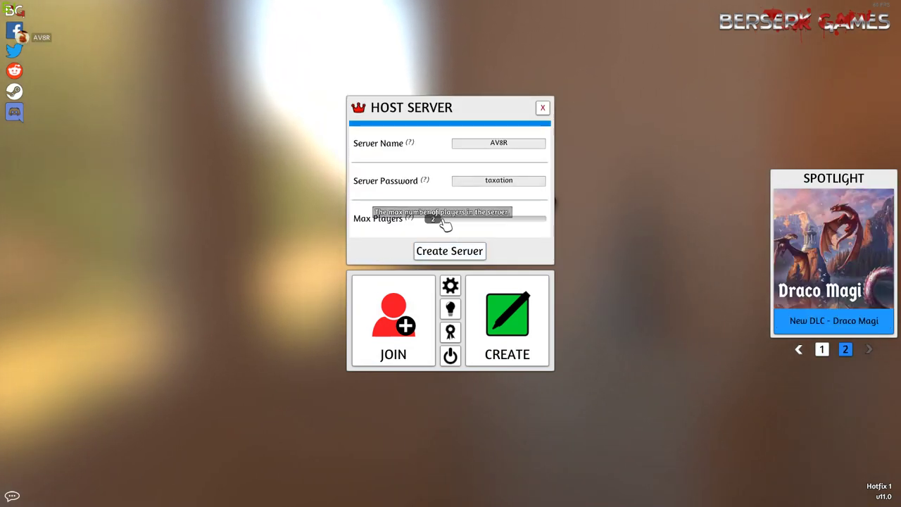
pyautogui.click(474, 257)
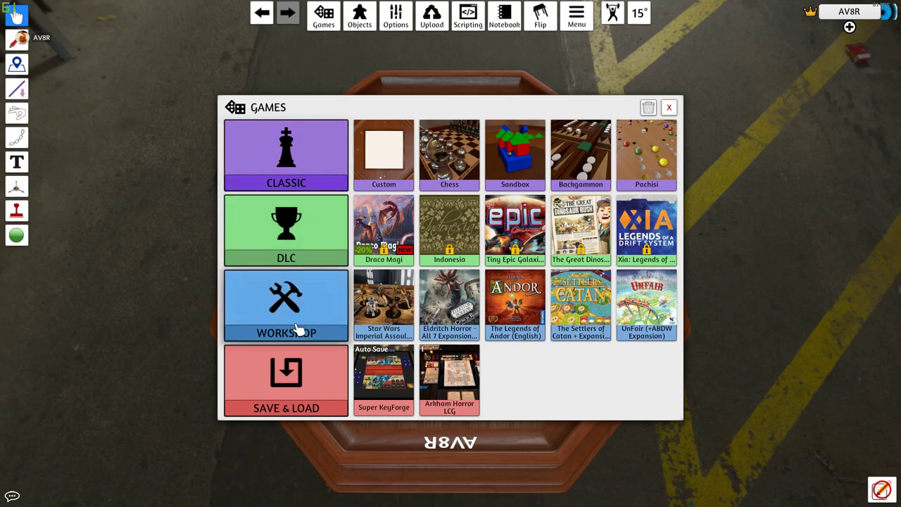
# - Cancel the Workshop Super KeyForge load, then pick the Super KeyForge save under Games
pyautogui.click(275, 304)
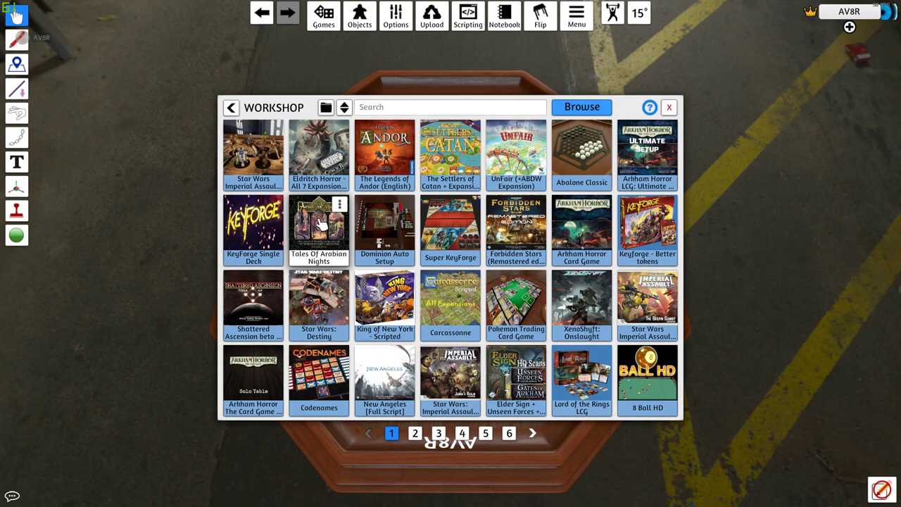
pyautogui.click(459, 219)
pyautogui.click(479, 268)
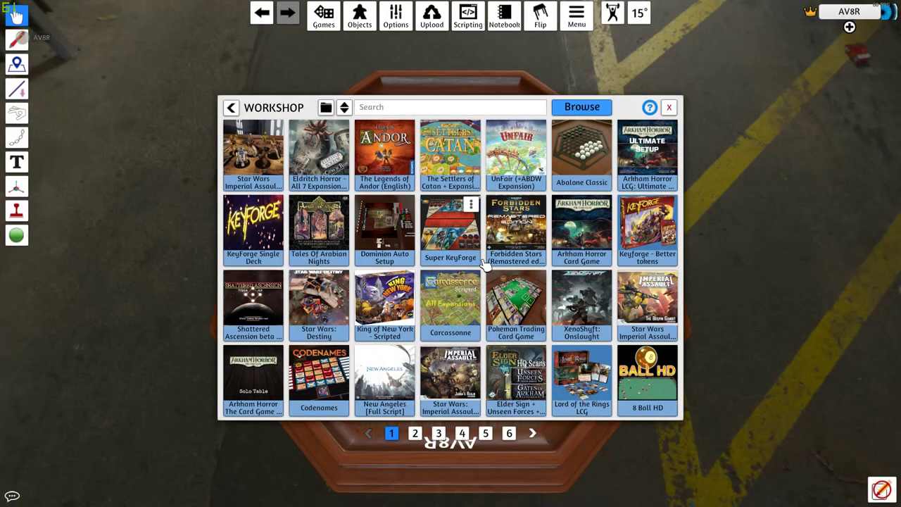
pyautogui.click(231, 107)
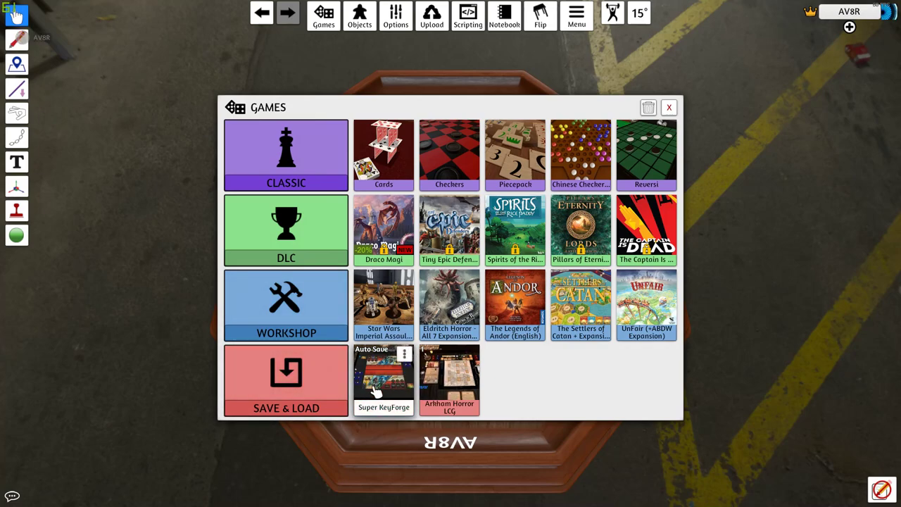
pyautogui.click(378, 384)
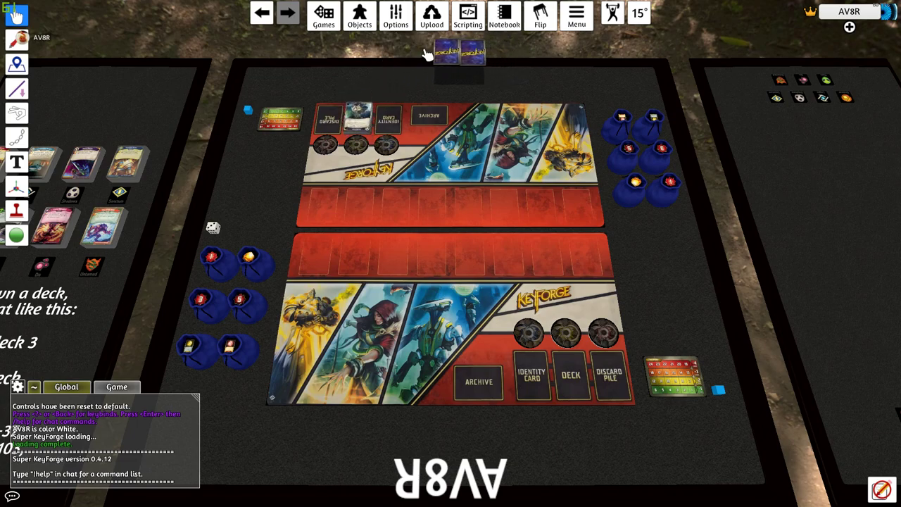
# - Flip the deck's top card face down and pan left toward the deck-spawning table
pyautogui.press('f')
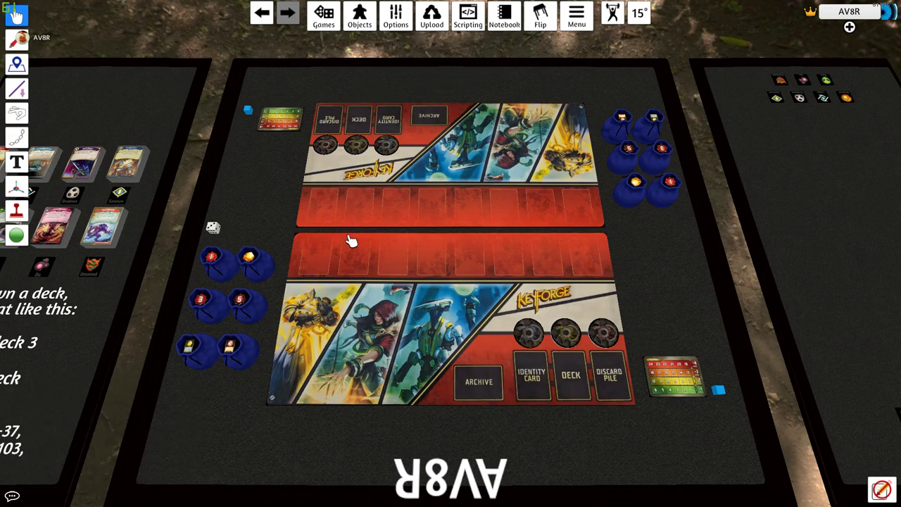
pyautogui.press('a')
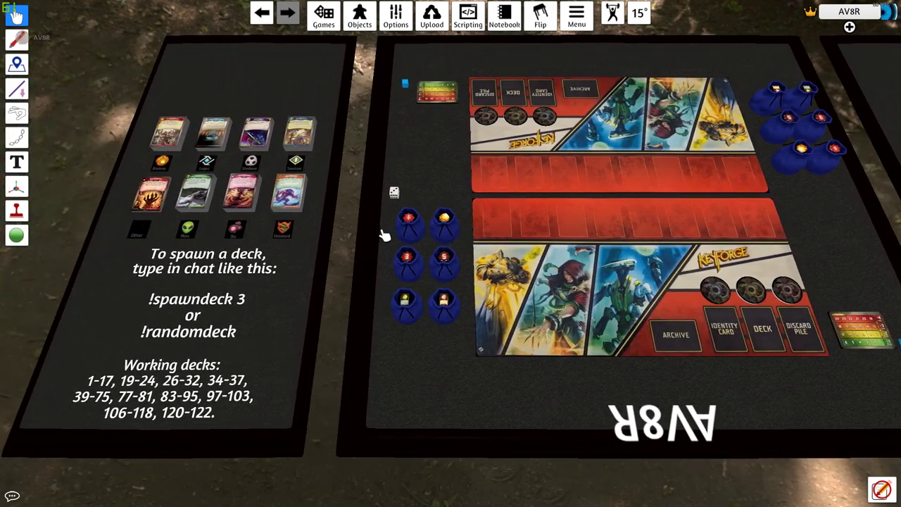
pyautogui.scroll(2, 382, 235)
pyautogui.press('a')
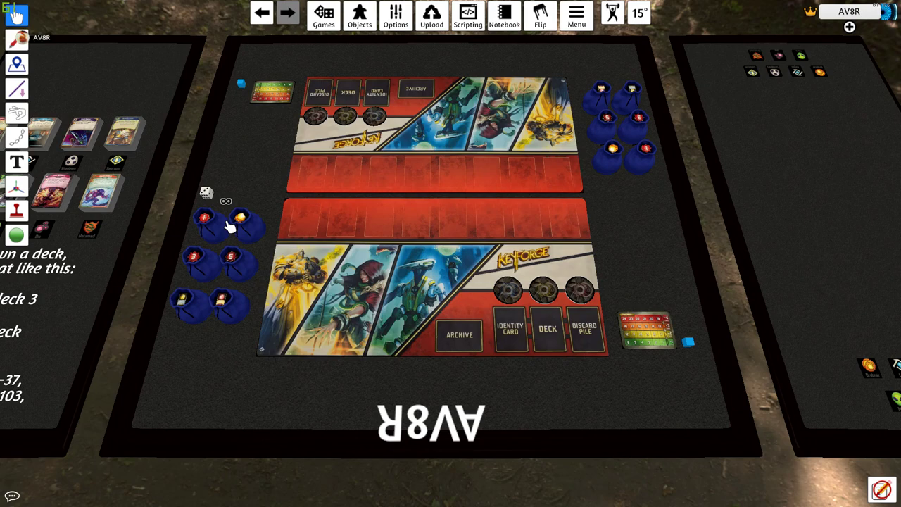
pyautogui.press('a')
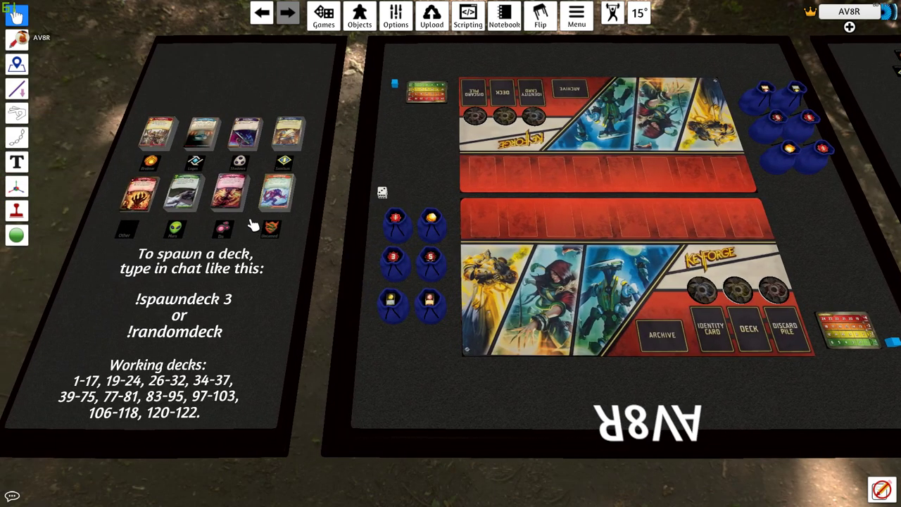
pyautogui.press('a')
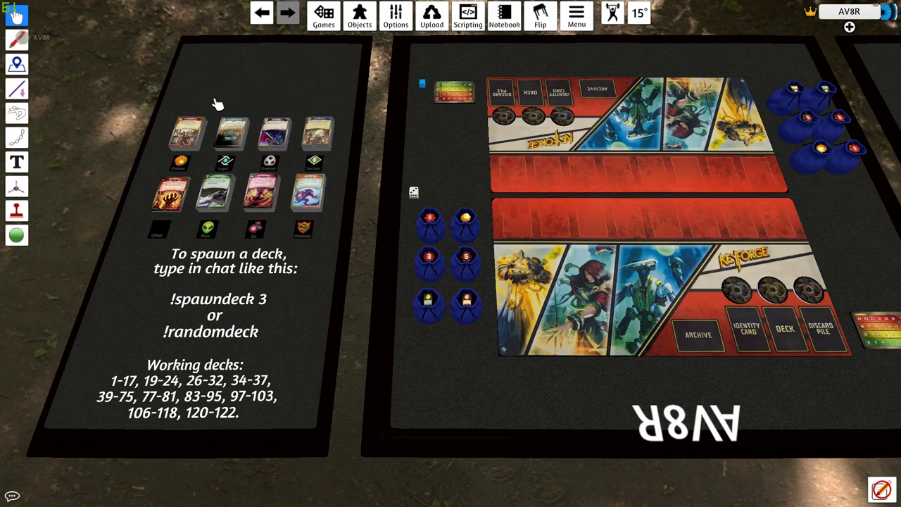
# - Search through the first deck's cards, then close the card list
pyautogui.rightClick(187, 135)
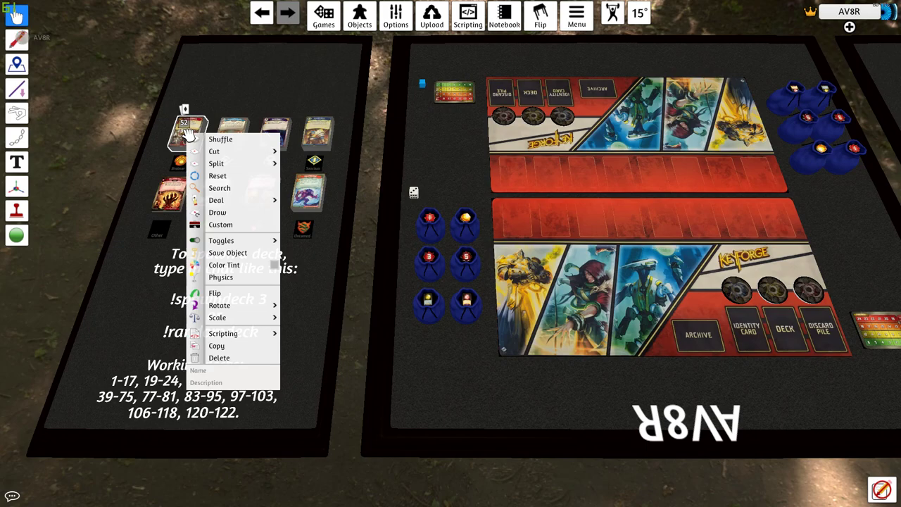
pyautogui.click(219, 188)
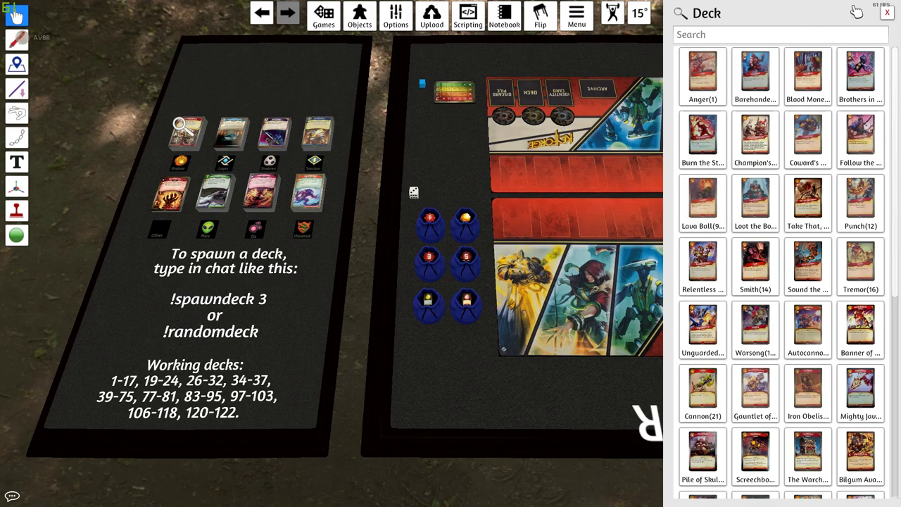
pyautogui.click(887, 14)
# - Pan and zoom until the faction deck display and its spawn instructions are in view
pyautogui.press('d')
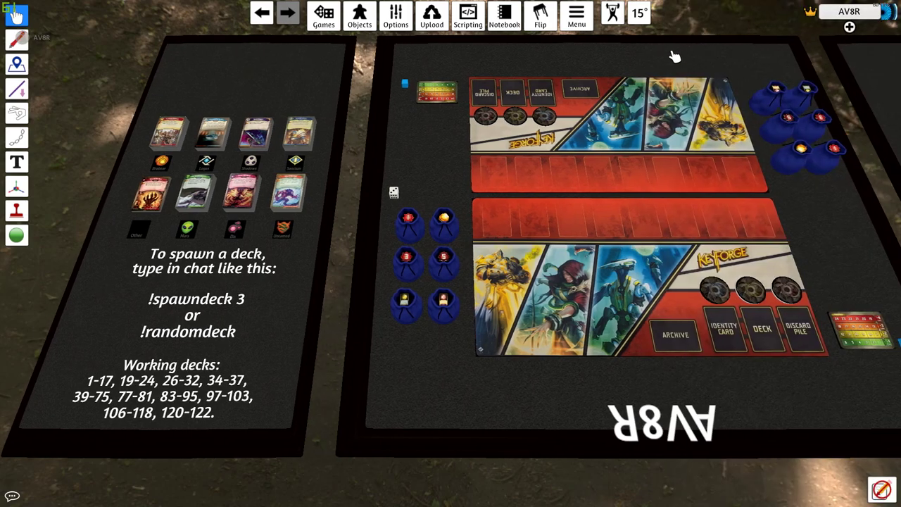
pyautogui.press('a')
pyautogui.scroll(3, 676, 54)
pyautogui.press('d')
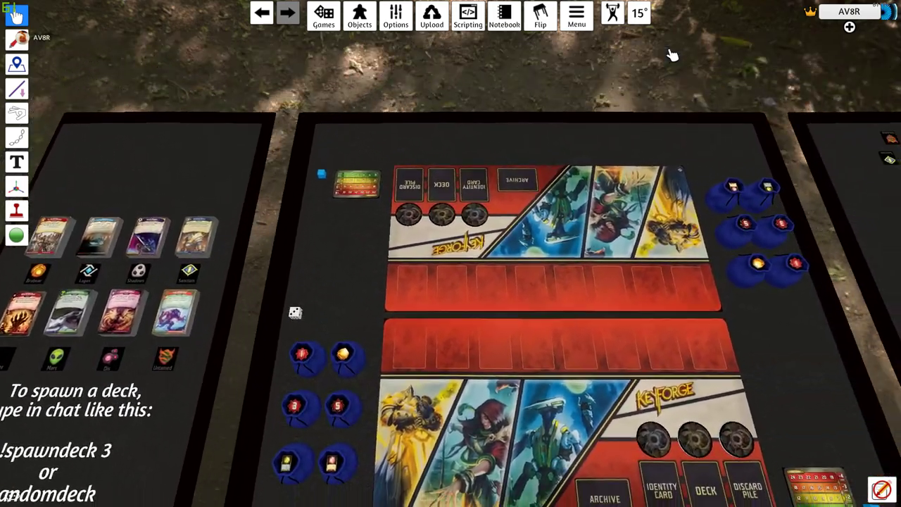
pyautogui.scroll(-2, 670, 54)
pyautogui.press('a')
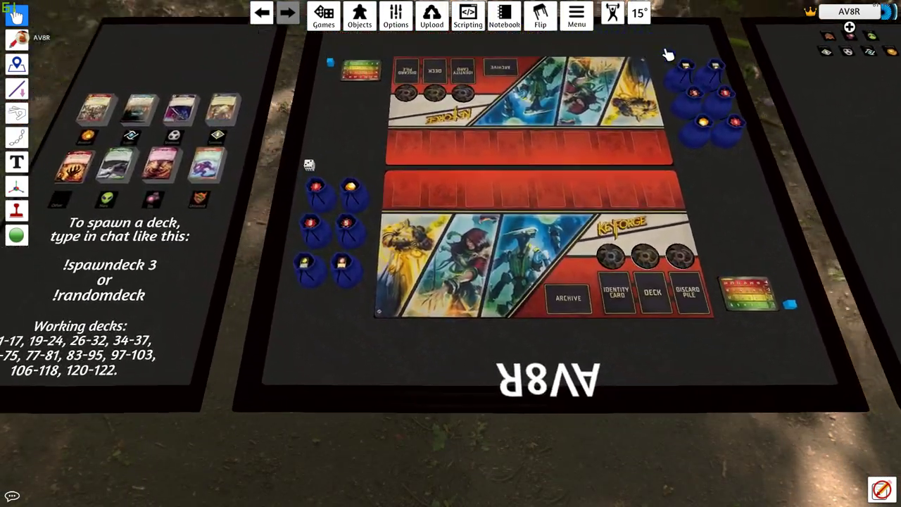
pyautogui.press('a')
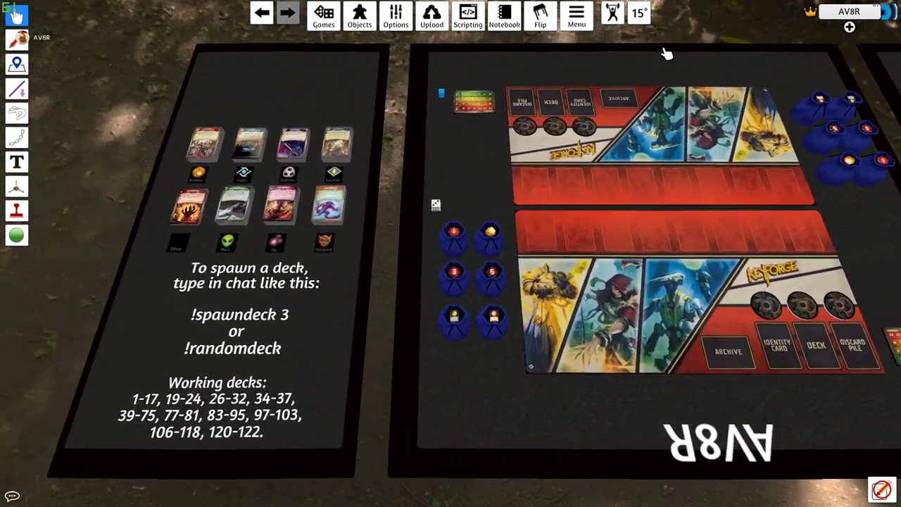
pyautogui.press('d')
pyautogui.scroll(1, 666, 54)
pyautogui.scroll(-2, 665, 54)
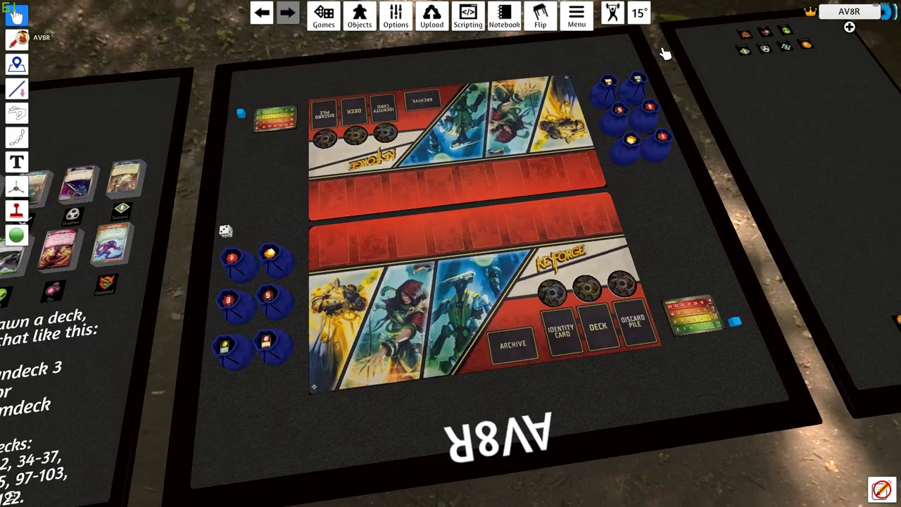
pyautogui.scroll(2, 665, 54)
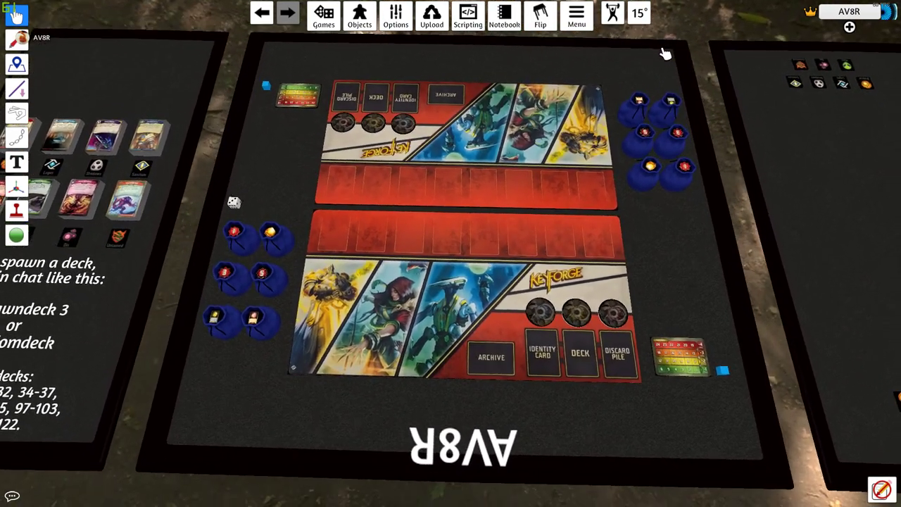
pyautogui.scroll(1, 665, 53)
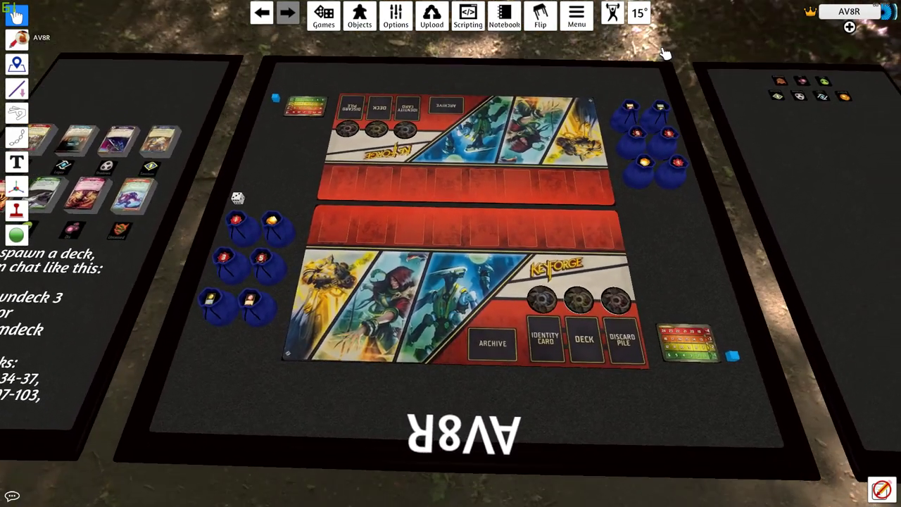
pyautogui.scroll(1, 665, 54)
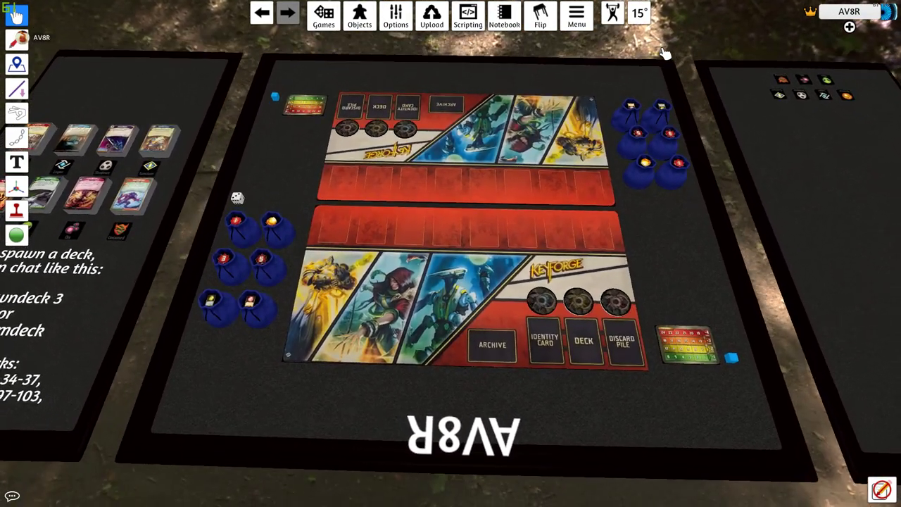
pyautogui.press('a')
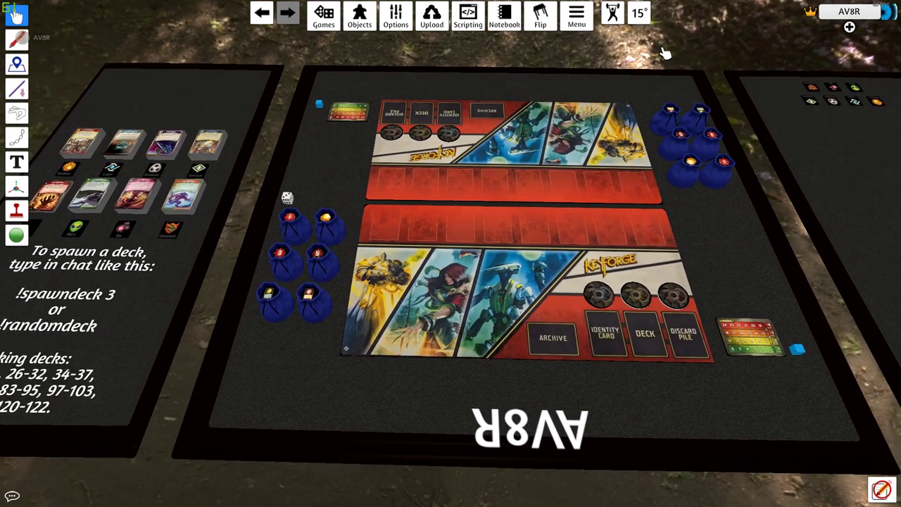
pyautogui.press('a')
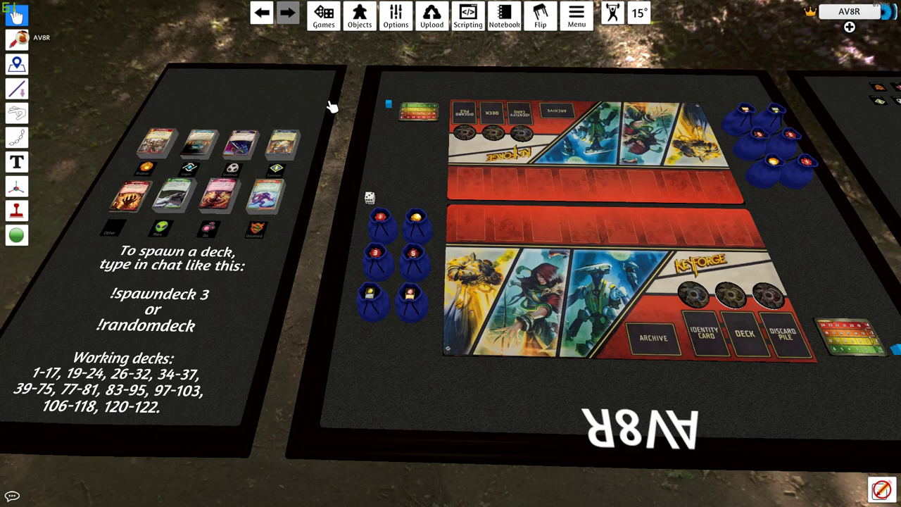
# - List the cards of the 52-card faction deck and enlarge the Anger card
pyautogui.press('a')
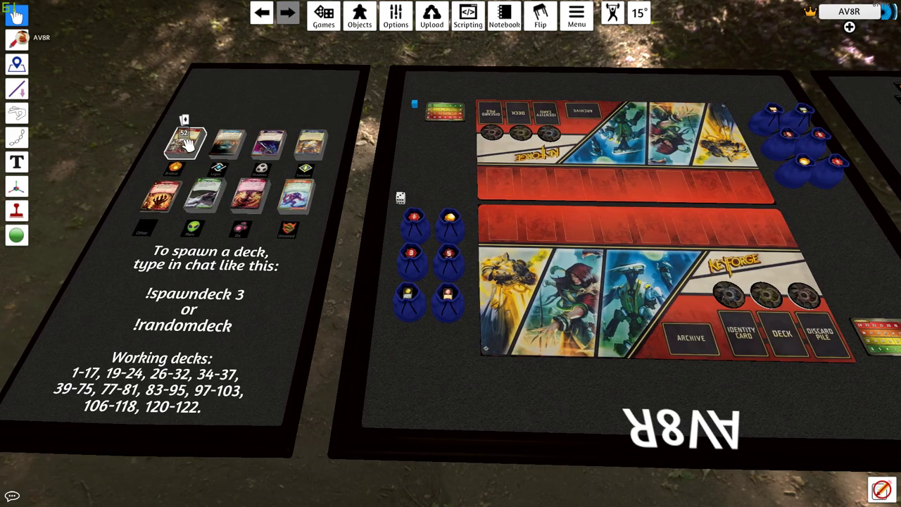
pyautogui.rightClick(187, 144)
pyautogui.click(266, 199)
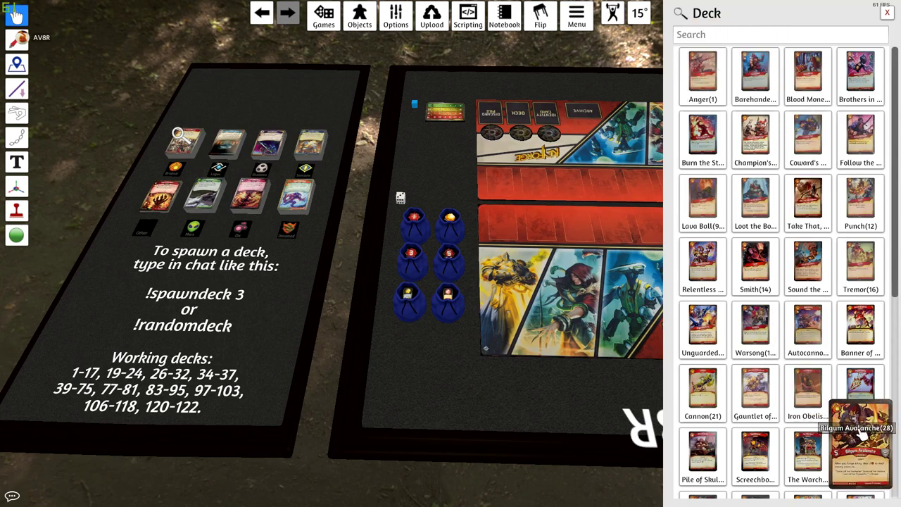
pyautogui.moveTo(818, 221)
pyautogui.moveTo(710, 98)
pyautogui.press('alt')
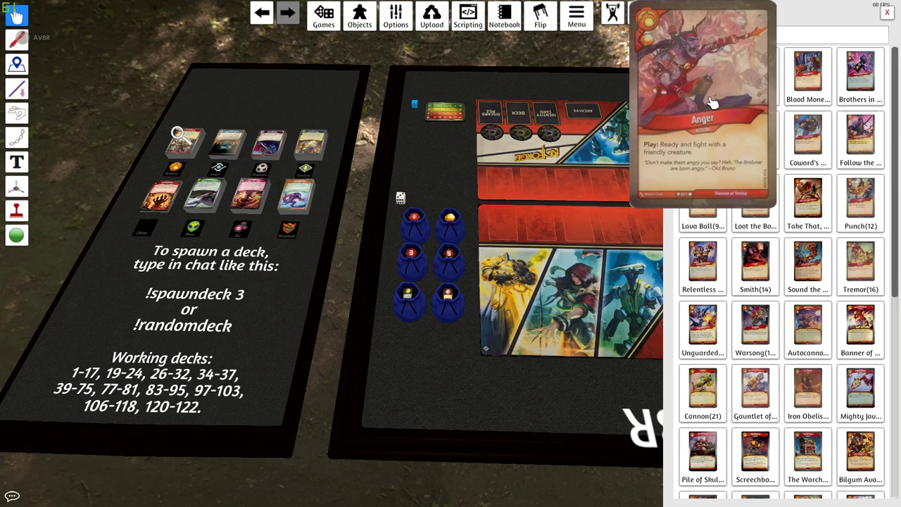
# - Place the Anger card by the spawn text and stack a second card onto it
pyautogui.moveTo(713, 102); pyautogui.dragTo(726, 75)
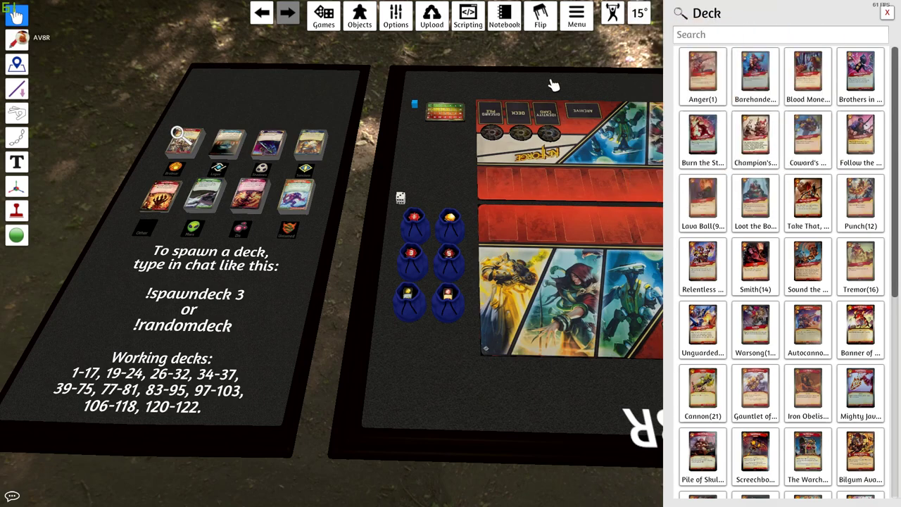
pyautogui.moveTo(702, 74); pyautogui.dragTo(211, 318)
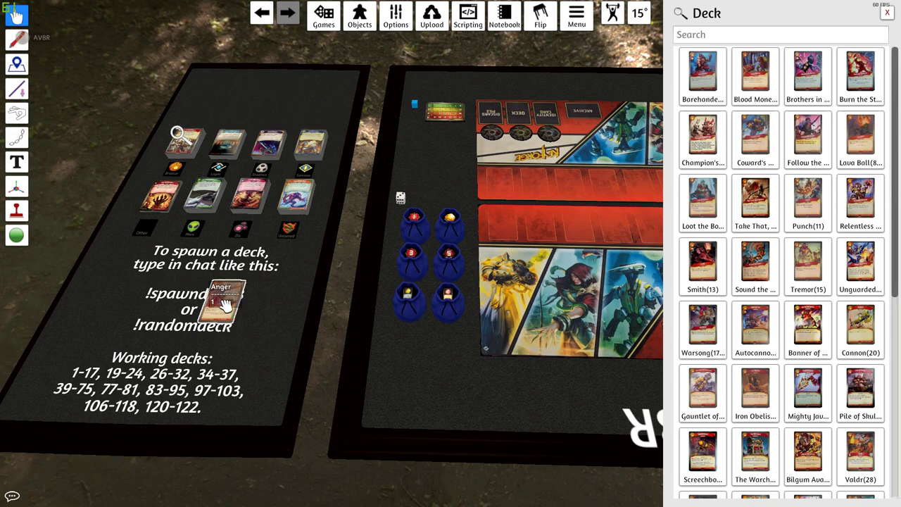
pyautogui.moveTo(225, 303); pyautogui.dragTo(228, 306)
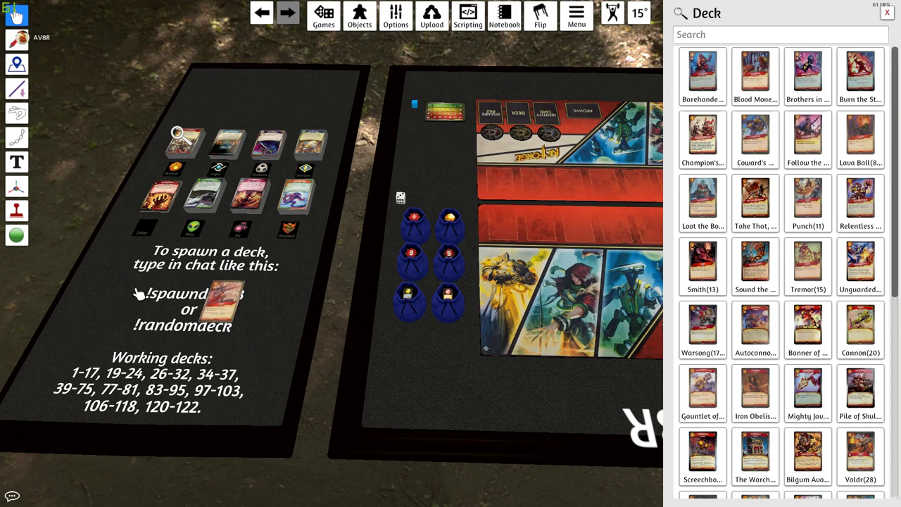
pyautogui.moveTo(138, 294); pyautogui.dragTo(141, 296)
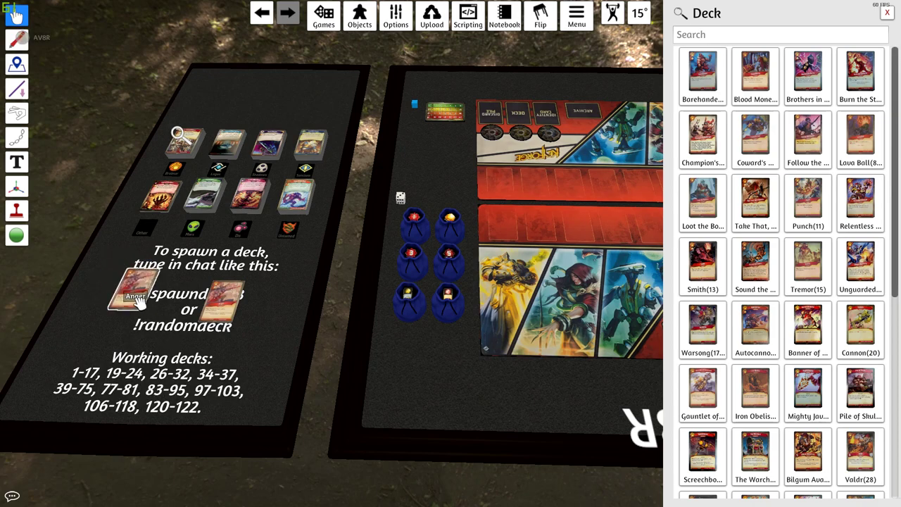
pyautogui.moveTo(187, 318); pyautogui.dragTo(228, 313)
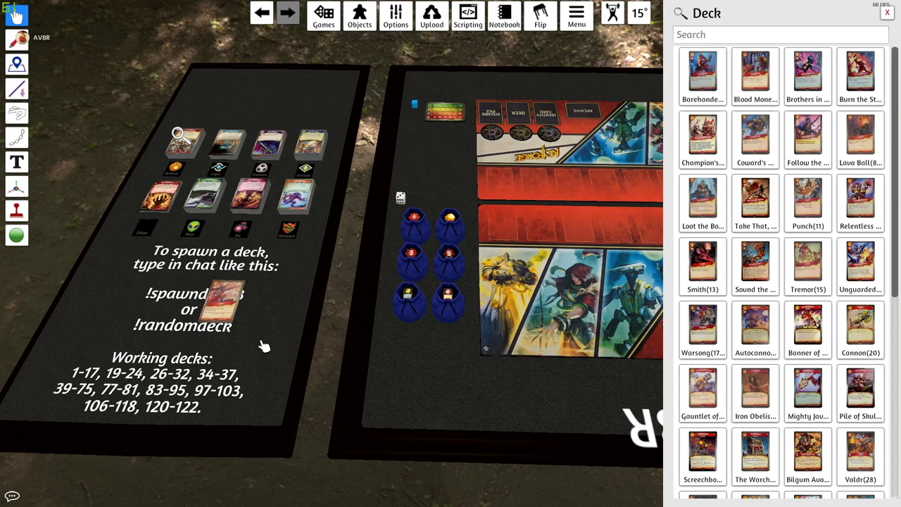
# - Stack Blood Money, Valdr and several other listed cards onto the new pile
pyautogui.moveTo(755, 74); pyautogui.dragTo(221, 295)
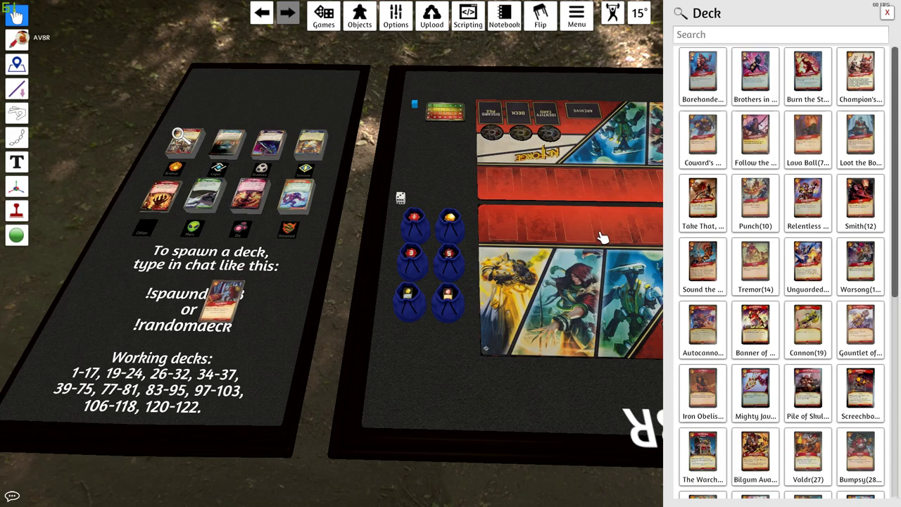
pyautogui.moveTo(702, 138); pyautogui.dragTo(137, 302)
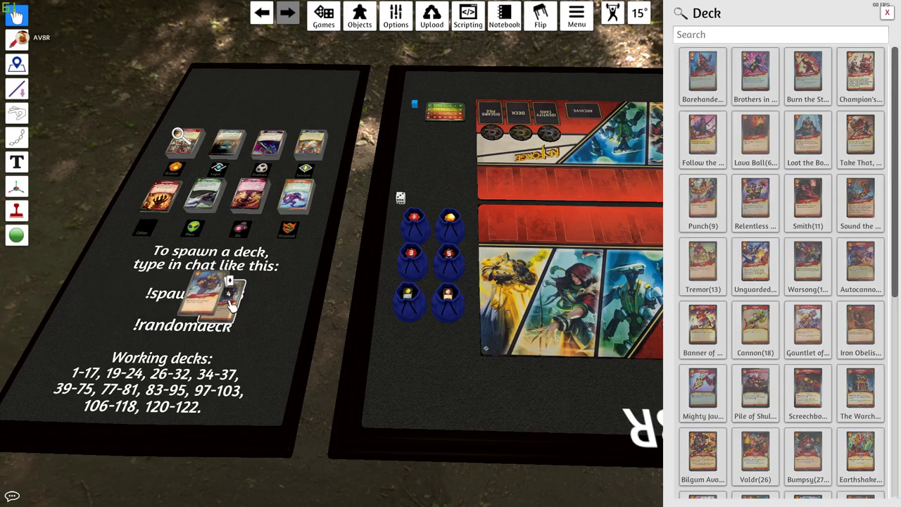
pyautogui.moveTo(232, 299); pyautogui.dragTo(226, 298)
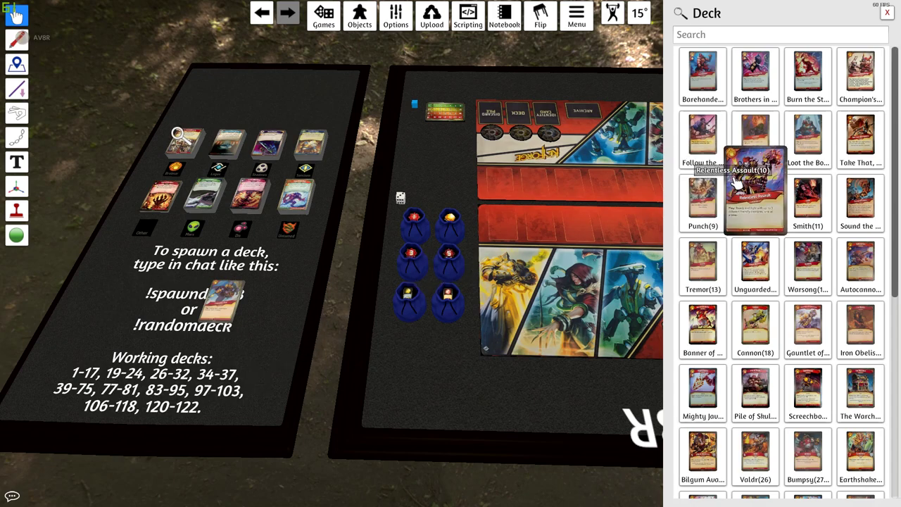
pyautogui.moveTo(703, 139); pyautogui.dragTo(229, 299)
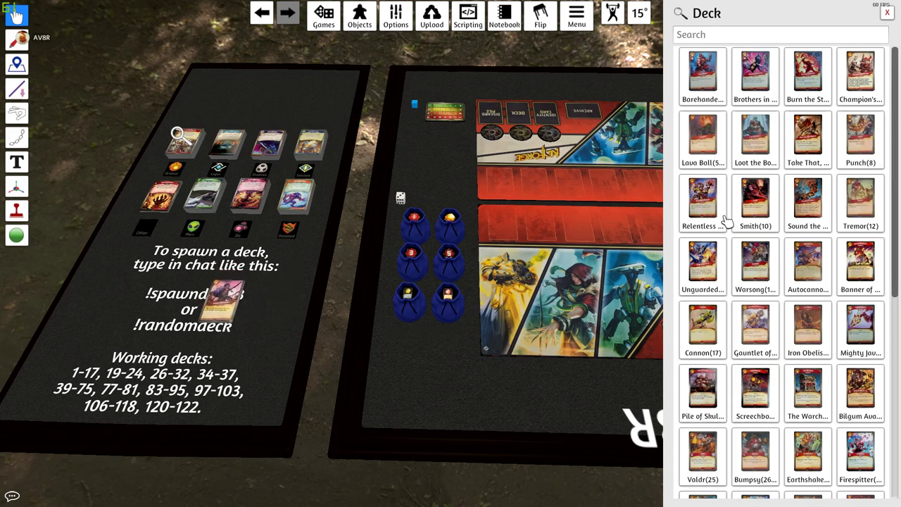
pyautogui.moveTo(806, 200); pyautogui.dragTo(225, 295)
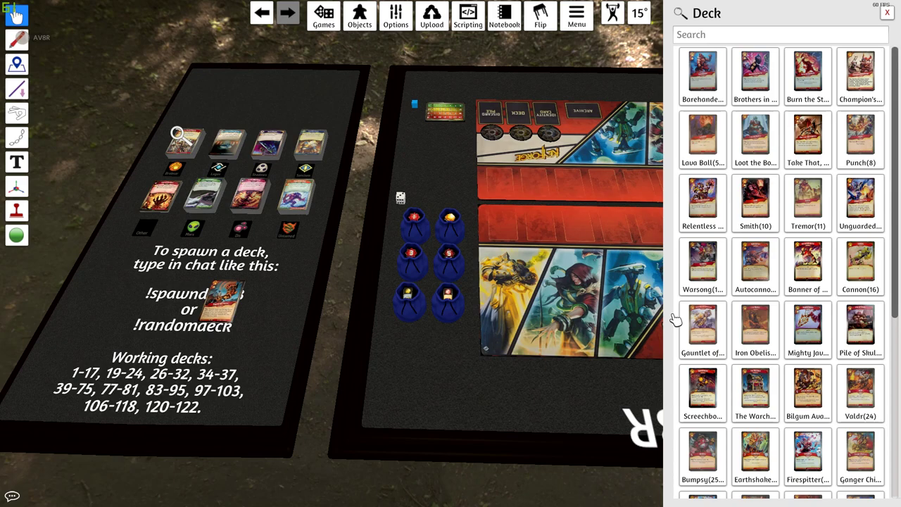
pyautogui.moveTo(697, 324); pyautogui.dragTo(213, 304)
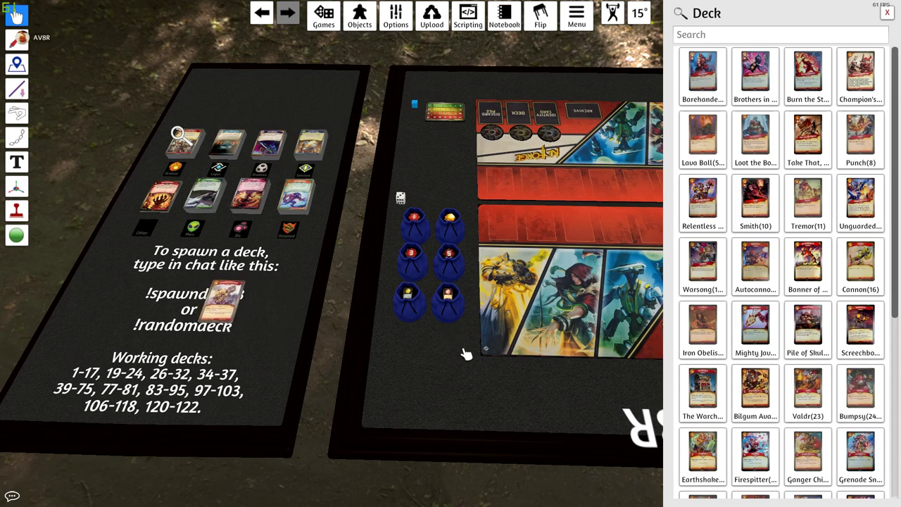
pyautogui.moveTo(808, 390); pyautogui.dragTo(216, 313)
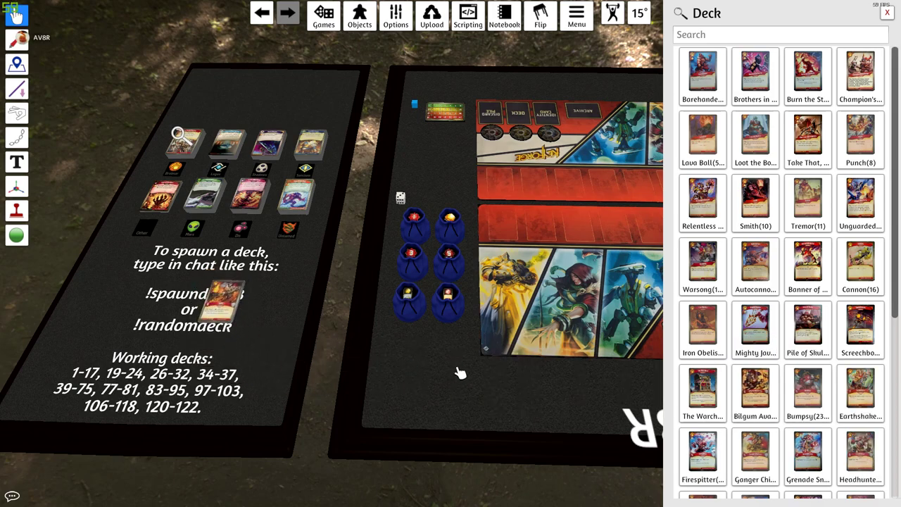
# - Add two copies of Ganger Chieftain and the Troll card to the pile
pyautogui.moveTo(755, 458); pyautogui.dragTo(226, 316)
pyautogui.hotkey('ctrl', 'v')
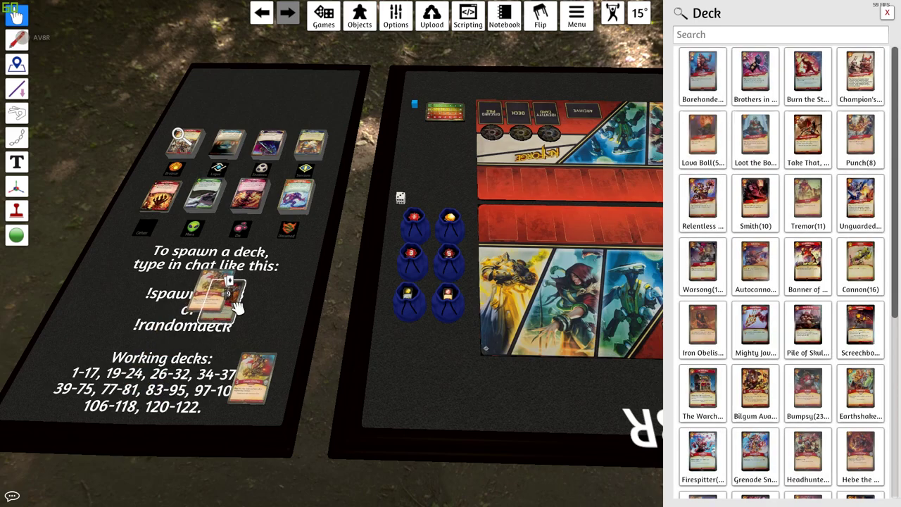
pyautogui.moveTo(257, 376); pyautogui.dragTo(236, 317)
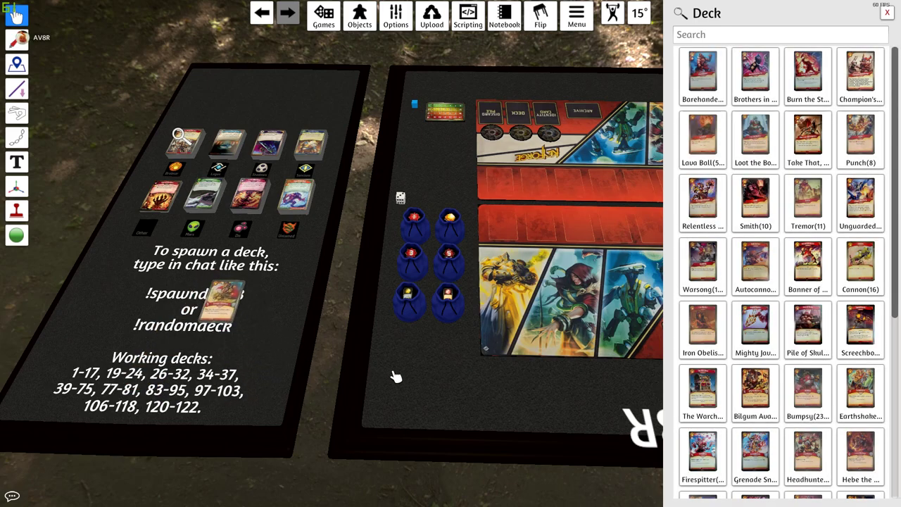
pyautogui.scroll(-2, 656, 406)
pyautogui.scroll(-5, 752, 401)
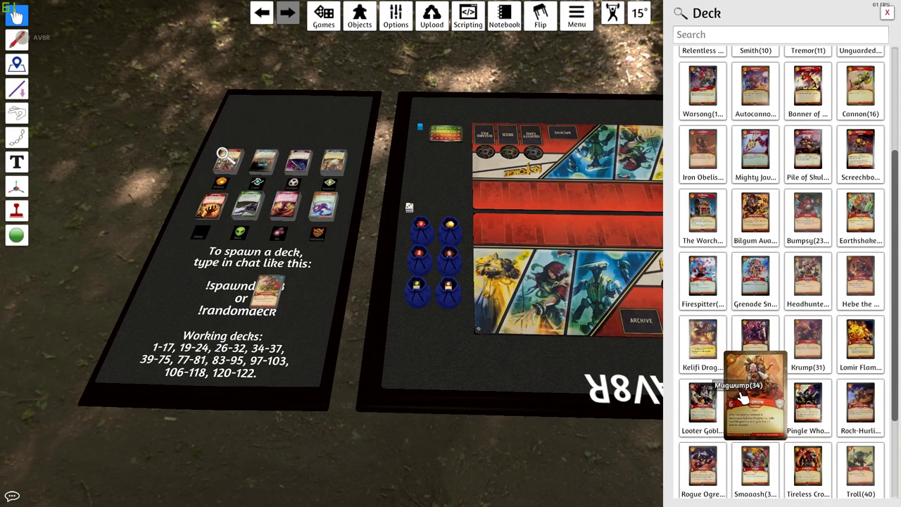
pyautogui.scroll(-2, 744, 398)
pyautogui.scroll(-1, 745, 403)
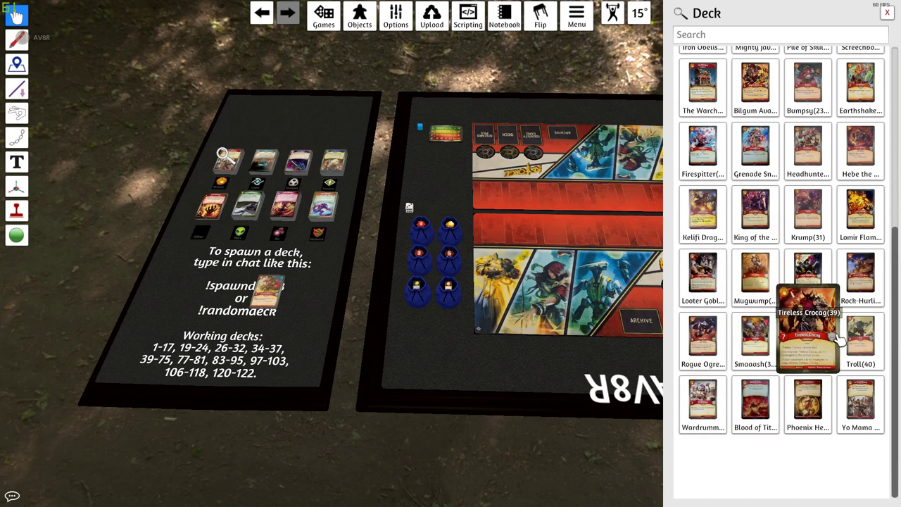
pyautogui.moveTo(860, 341); pyautogui.dragTo(264, 289)
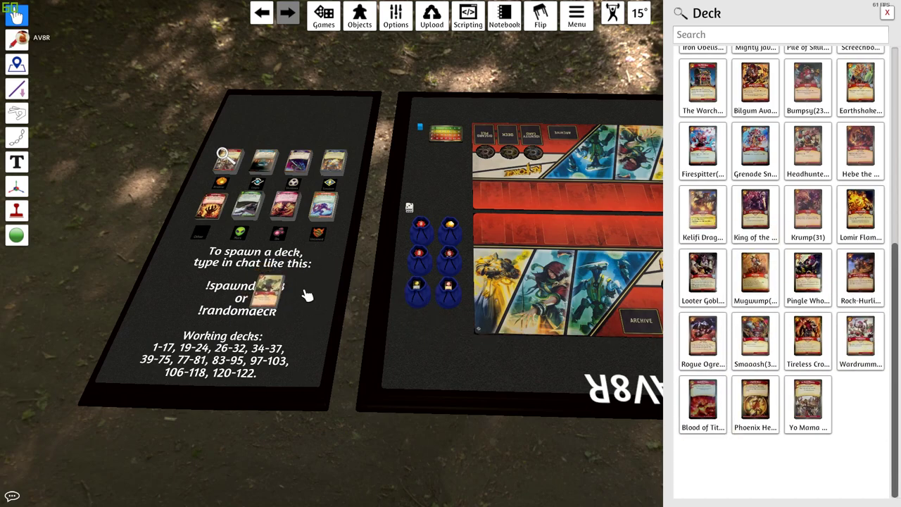
pyautogui.scroll(3, 364, 323)
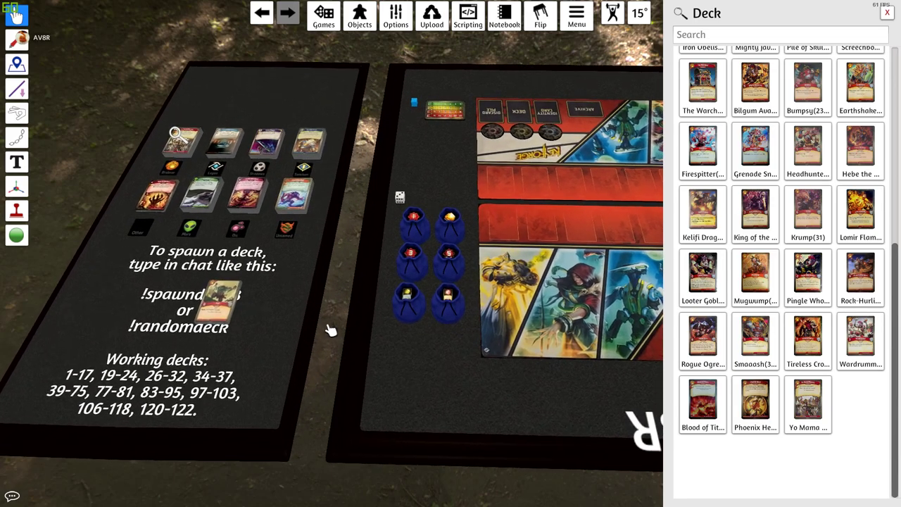
pyautogui.scroll(2, 227, 361)
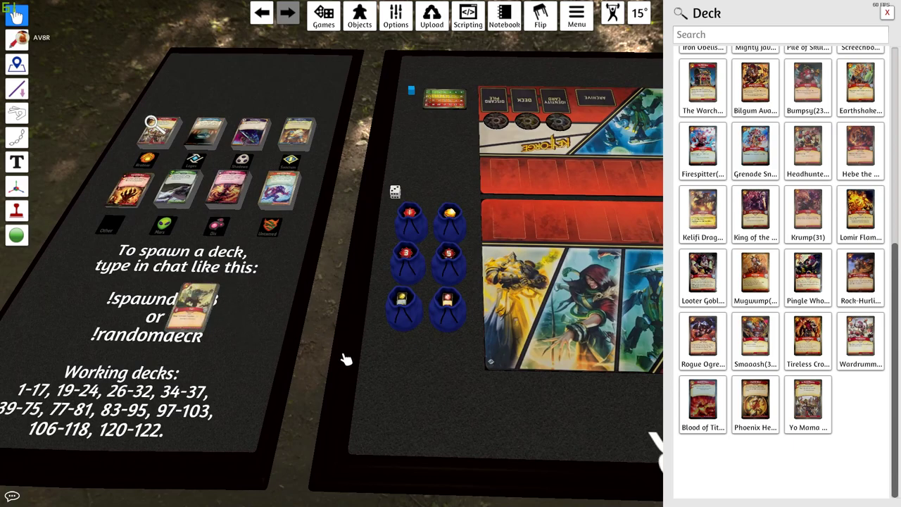
# - Open the Dis deck's card list and enlarge the Arise! card
pyautogui.rightClick(229, 191)
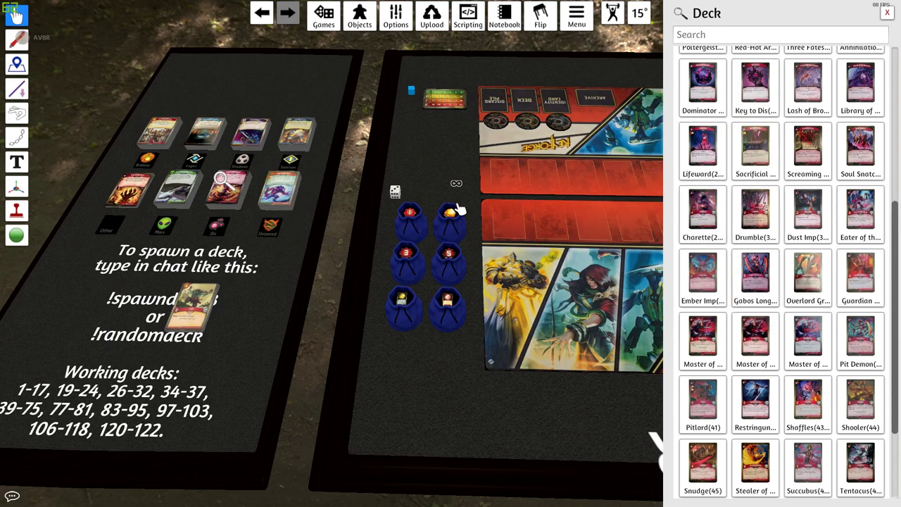
pyautogui.scroll(5, 690, 228)
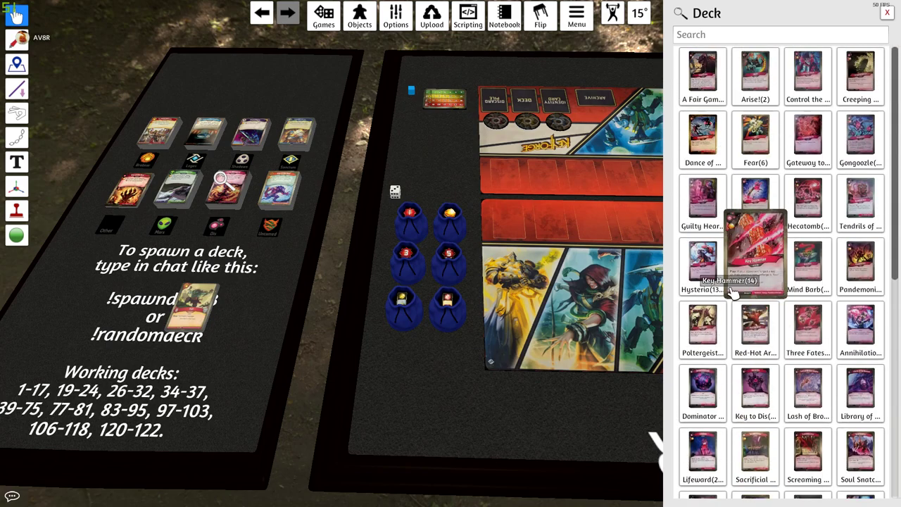
pyautogui.press('alt')
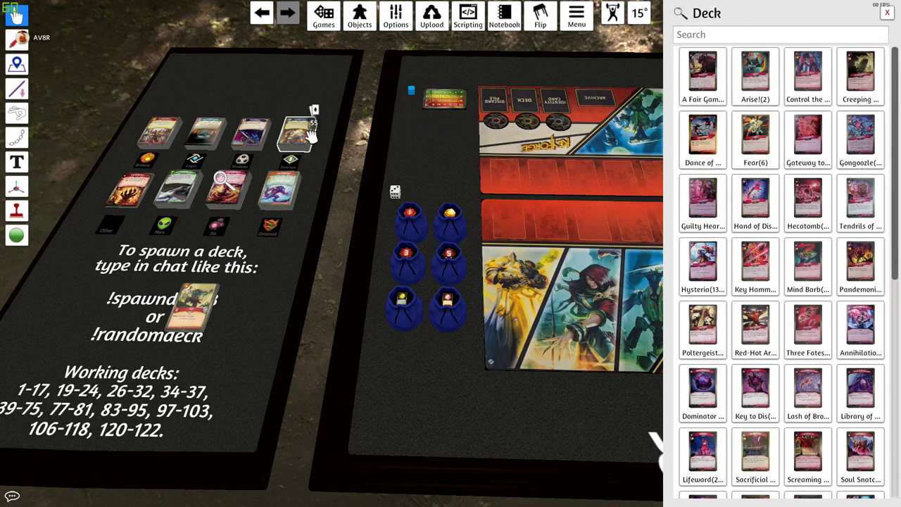
# - Move a card off the top-right deck, then stack Arise!, Fear, Hysteria and Mind Barb on the pile
pyautogui.moveTo(312, 101); pyautogui.dragTo(408, 214)
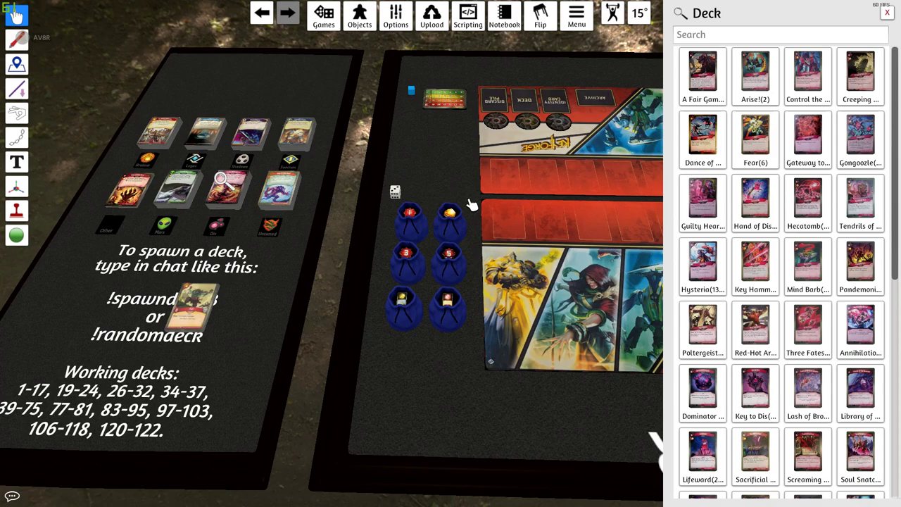
pyautogui.moveTo(755, 76); pyautogui.dragTo(117, 331)
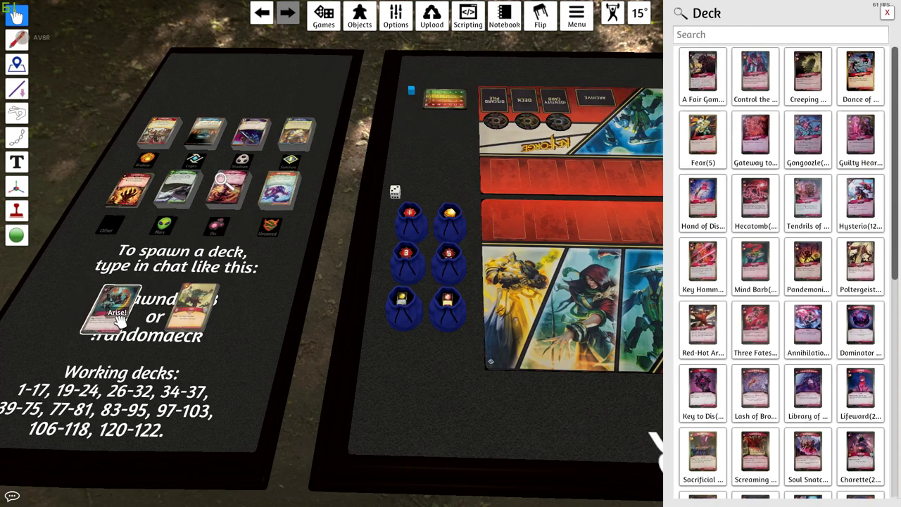
pyautogui.moveTo(216, 307); pyautogui.dragTo(197, 307)
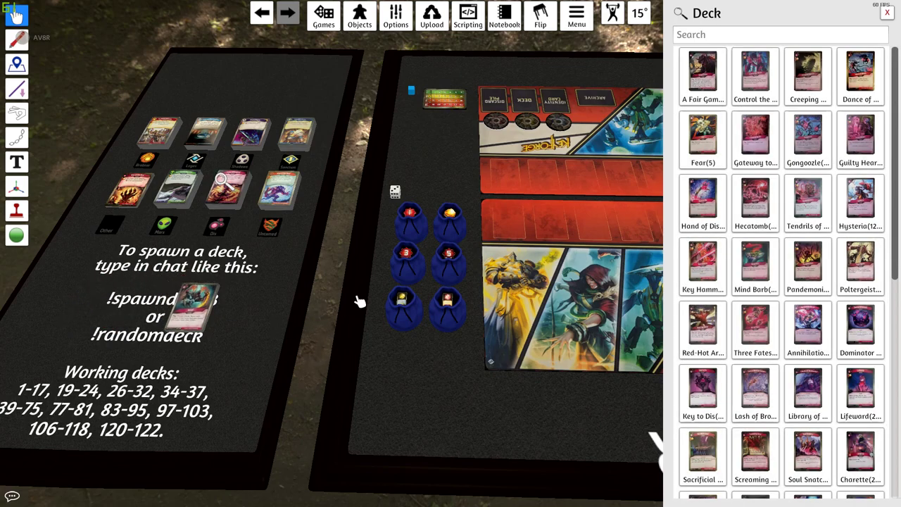
pyautogui.moveTo(702, 137); pyautogui.dragTo(186, 303)
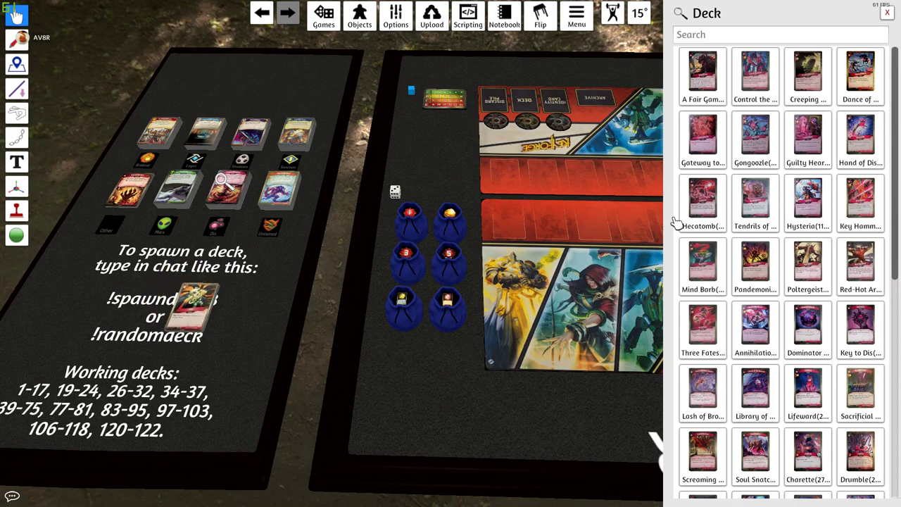
pyautogui.moveTo(807, 200); pyautogui.dragTo(207, 306)
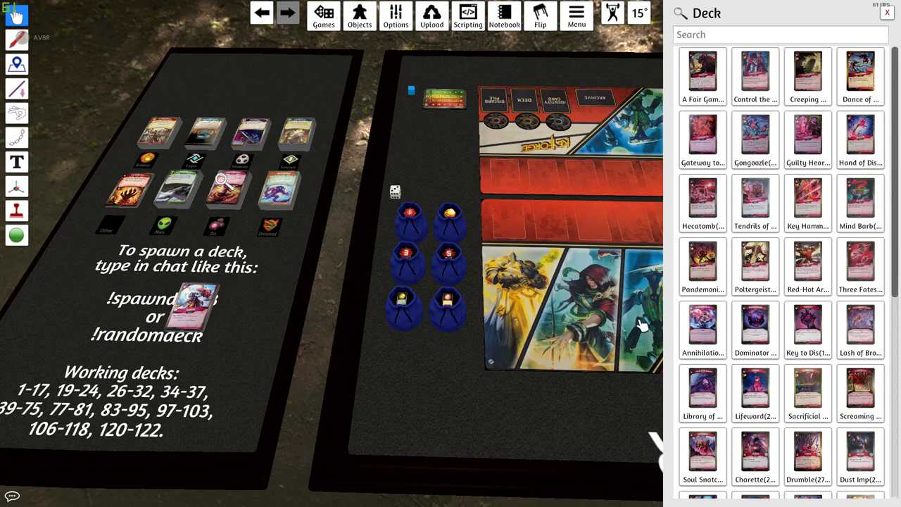
pyautogui.moveTo(860, 204); pyautogui.dragTo(202, 314)
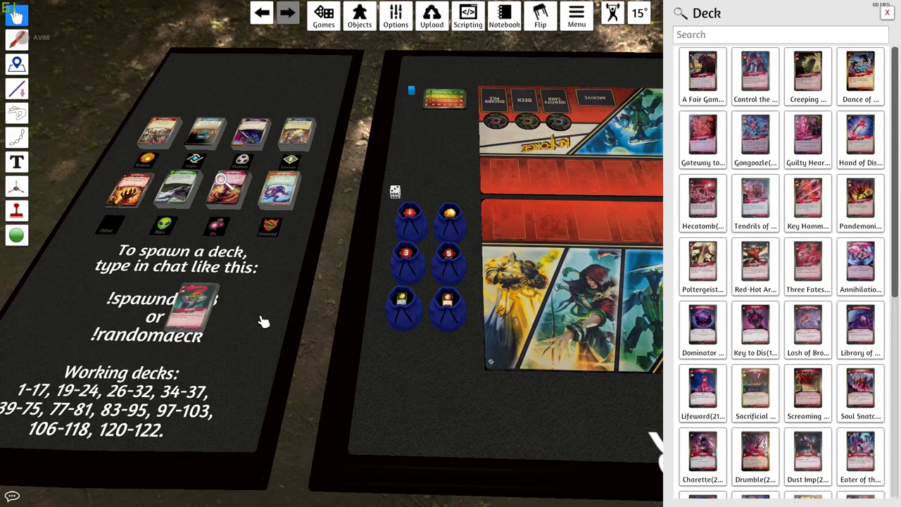
# - Add Pandemonium, Dominator, Key to Dis, Lifeward, Ember Imp and two more Dis cards
pyautogui.moveTo(860, 205); pyautogui.dragTo(205, 303)
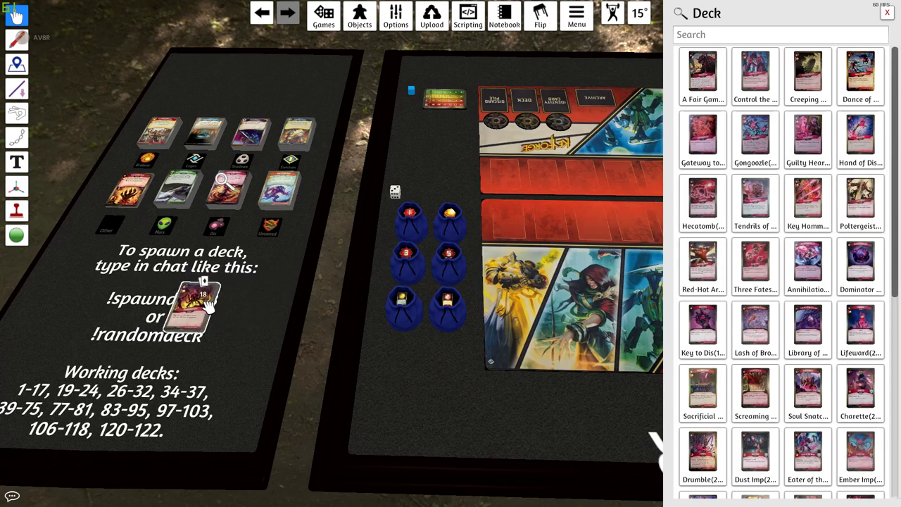
pyautogui.moveTo(860, 268); pyautogui.dragTo(203, 309)
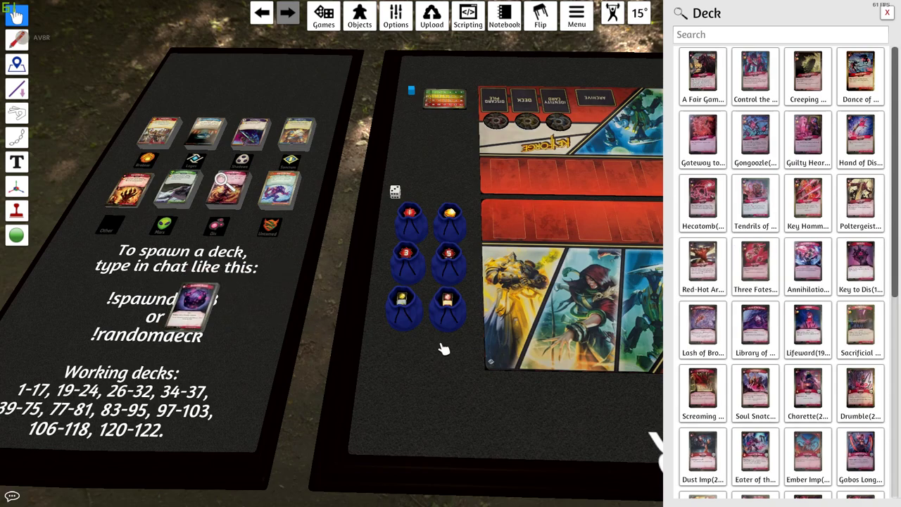
pyautogui.moveTo(860, 268); pyautogui.dragTo(170, 309)
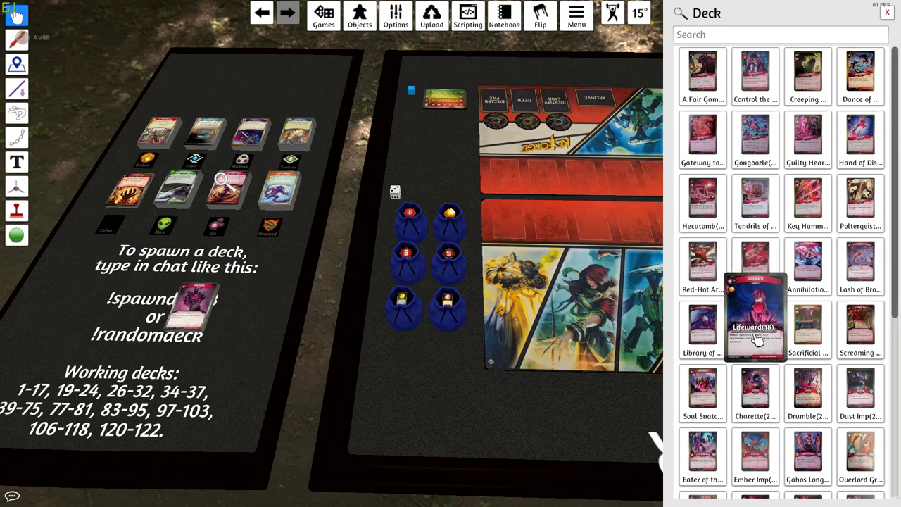
pyautogui.moveTo(756, 323); pyautogui.dragTo(197, 310)
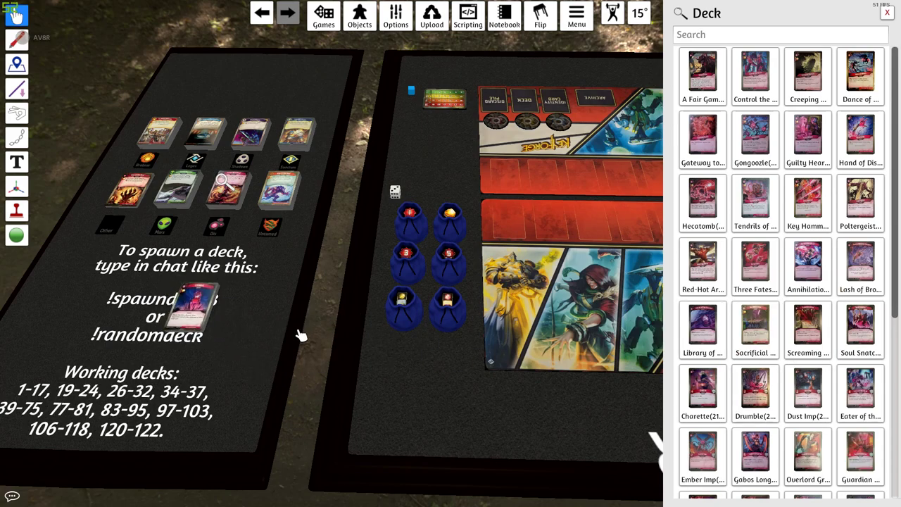
pyautogui.moveTo(857, 338); pyautogui.dragTo(197, 310)
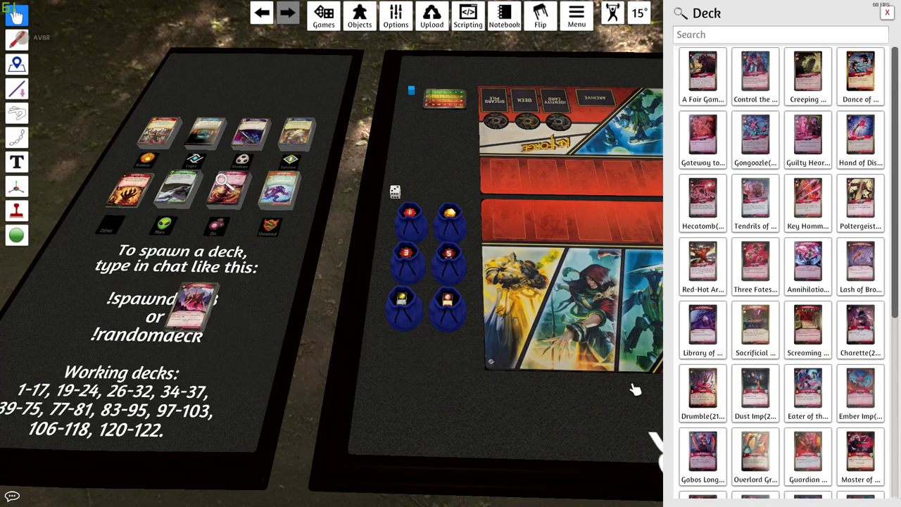
pyautogui.moveTo(860, 387); pyautogui.dragTo(196, 308)
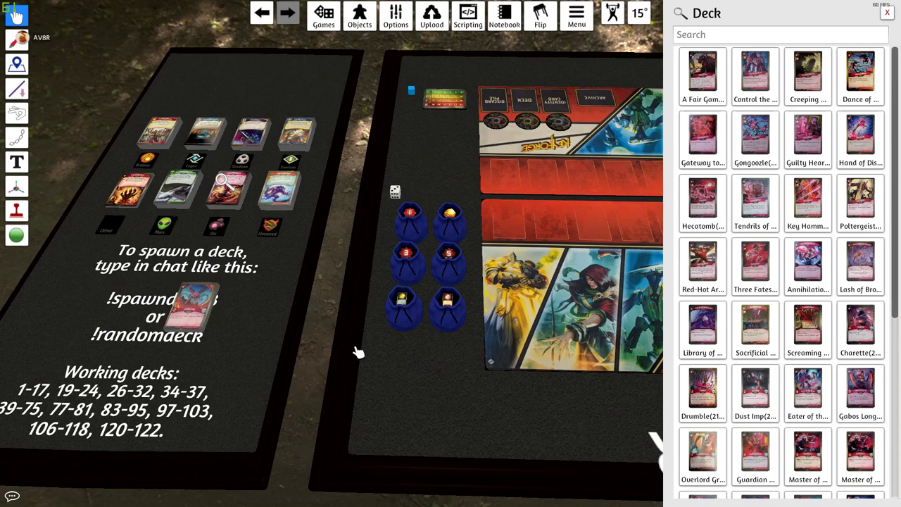
pyautogui.scroll(-2, 711, 383)
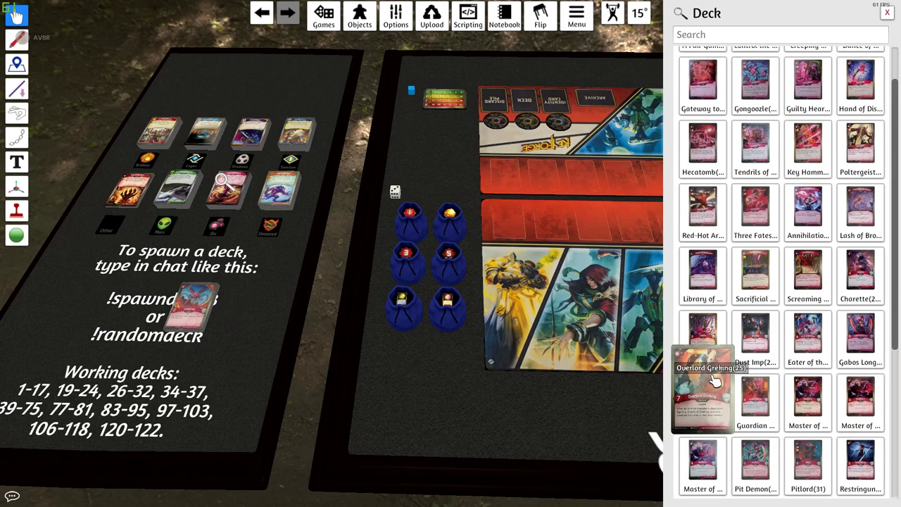
pyautogui.scroll(-2, 715, 380)
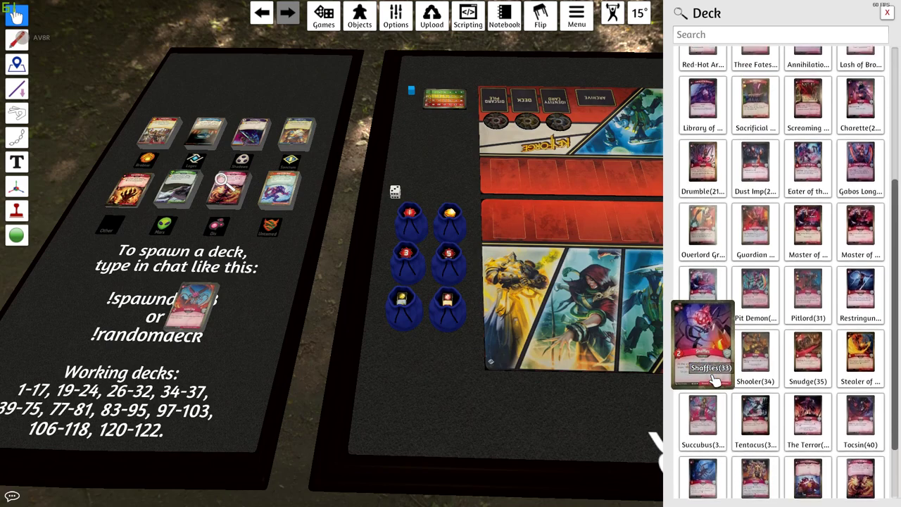
pyautogui.moveTo(712, 385); pyautogui.dragTo(203, 304)
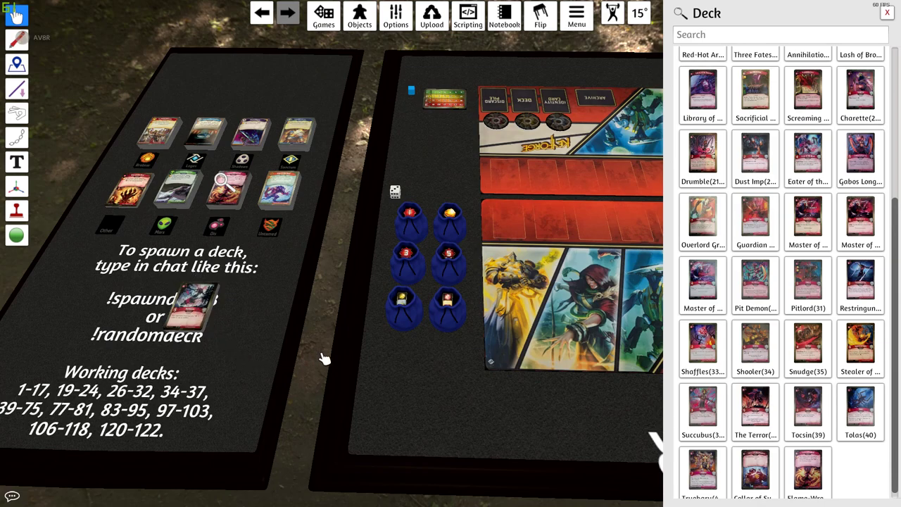
# - Open the Mars deck's card list and scroll through it
pyautogui.rightClick(186, 202)
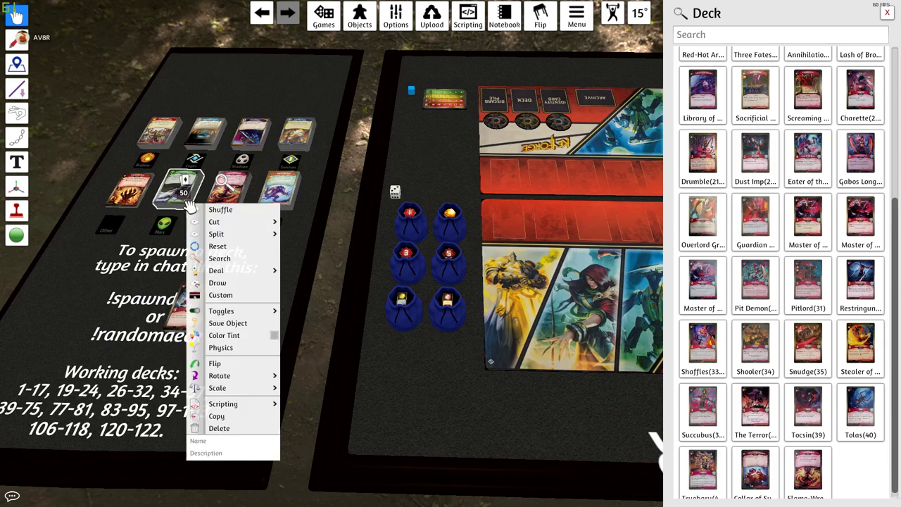
pyautogui.click(225, 261)
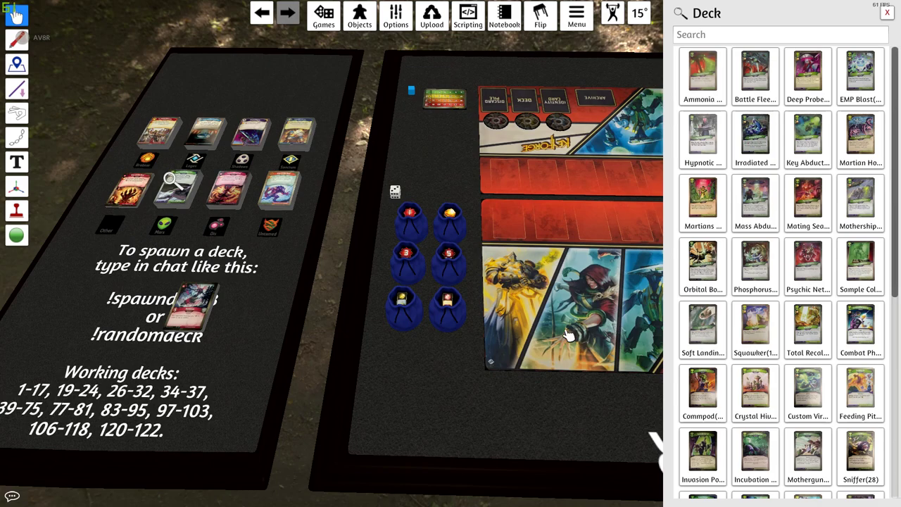
pyautogui.moveTo(753, 440)
pyautogui.scroll(-2, 736, 408)
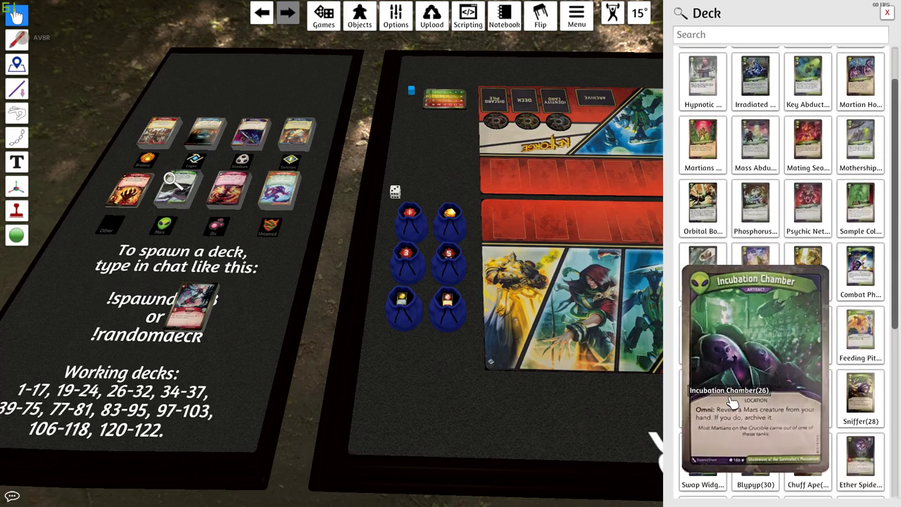
pyautogui.scroll(-3, 732, 403)
pyautogui.scroll(-7, 735, 394)
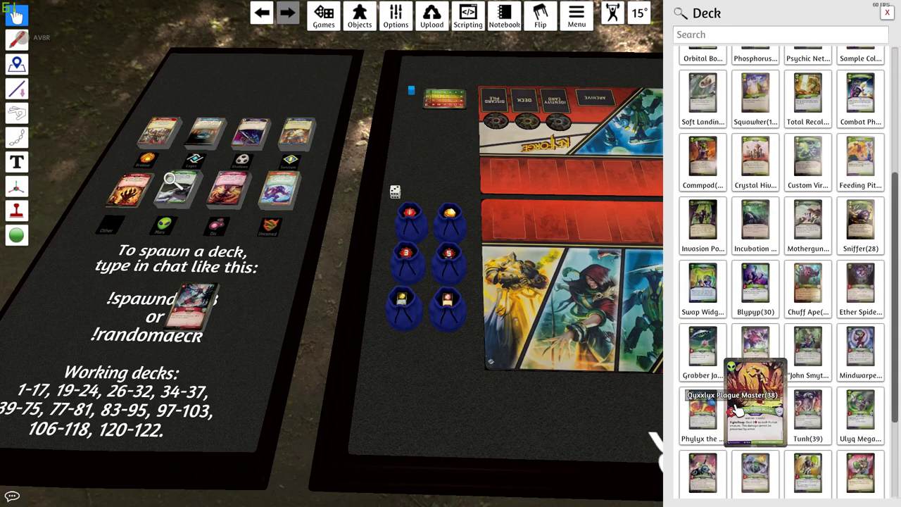
pyautogui.scroll(12, 746, 363)
# - Search the Mars list for 'shat', then trim the last letter
pyautogui.moveTo(742, 169)
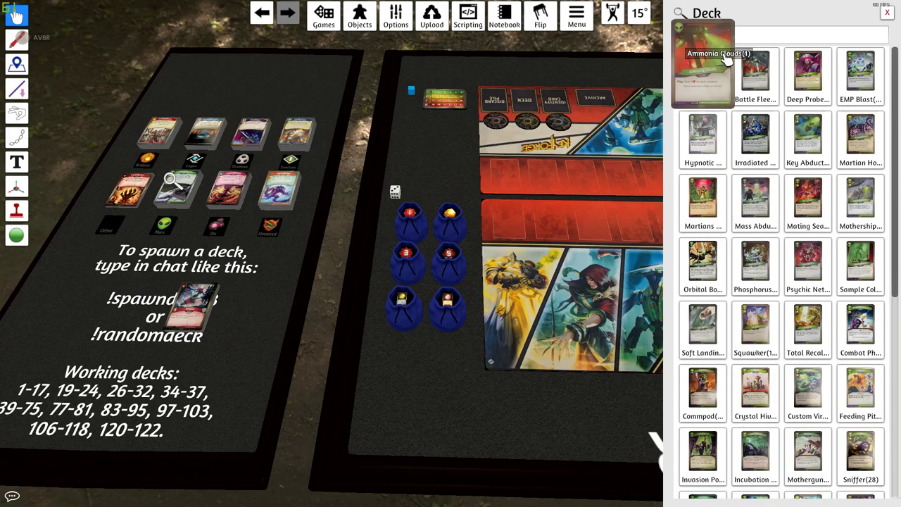
pyautogui.click(741, 37)
pyautogui.write('shat')
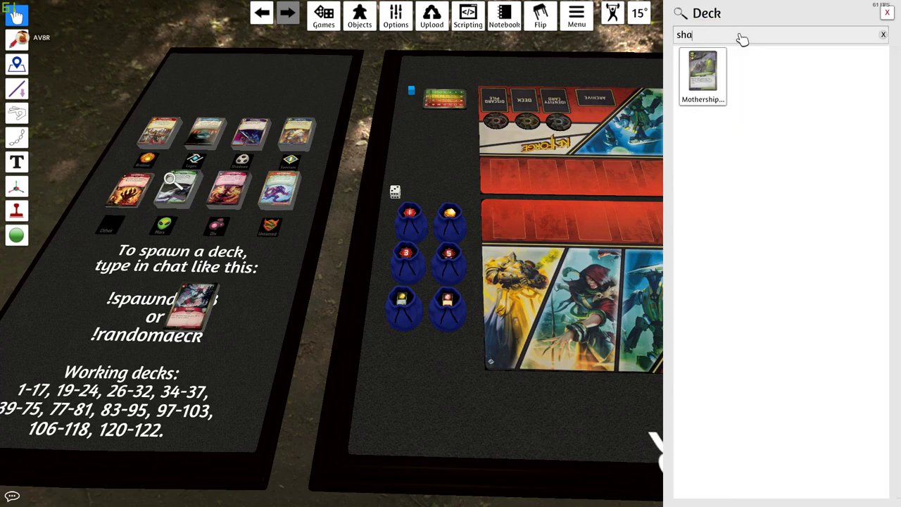
pyautogui.press('BackSpace')
pyautogui.press('BackSpace')
pyautogui.press('BackSpace')
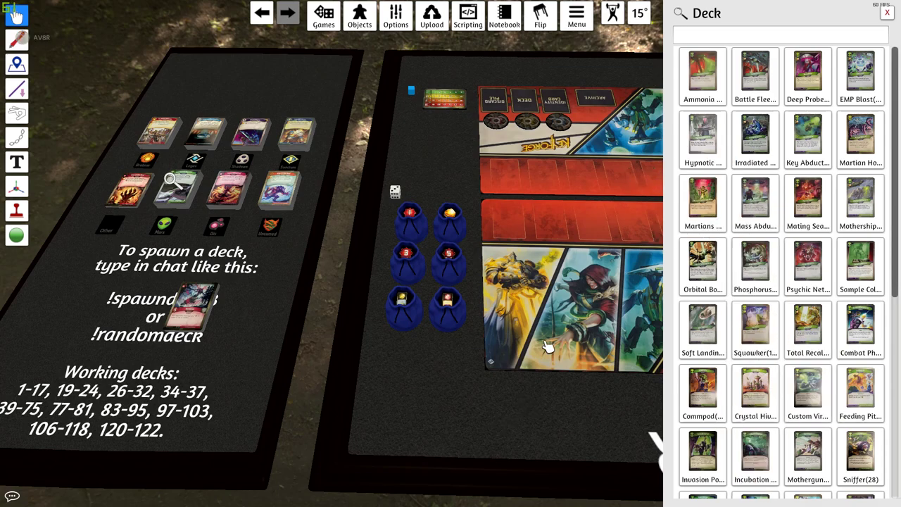
# - Stack Ammonia Clouds and Squawker from the Mars list onto the deck pile
pyautogui.moveTo(702, 77)
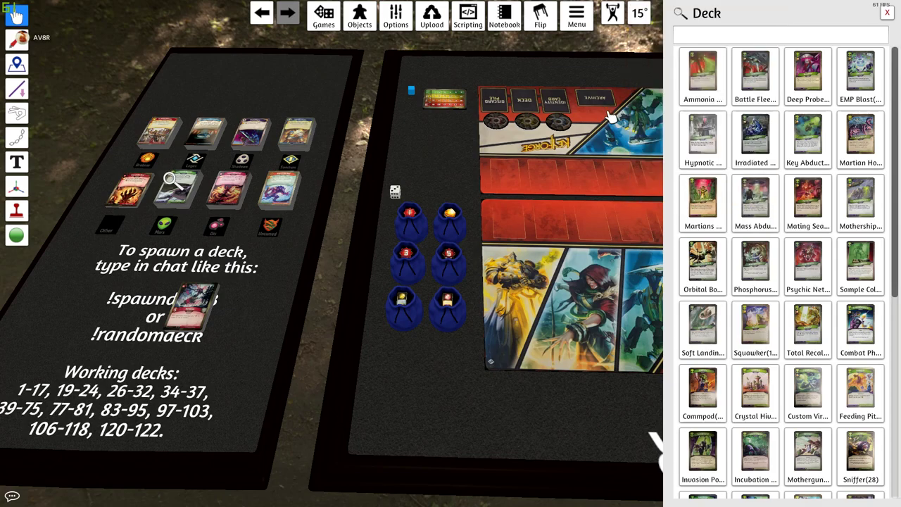
pyautogui.moveTo(688, 86); pyautogui.dragTo(207, 299)
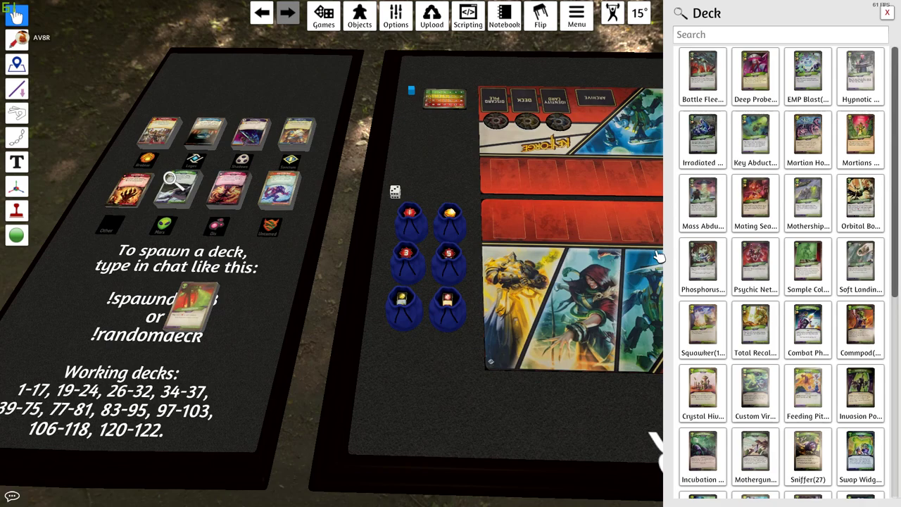
pyautogui.moveTo(702, 324); pyautogui.dragTo(258, 373)
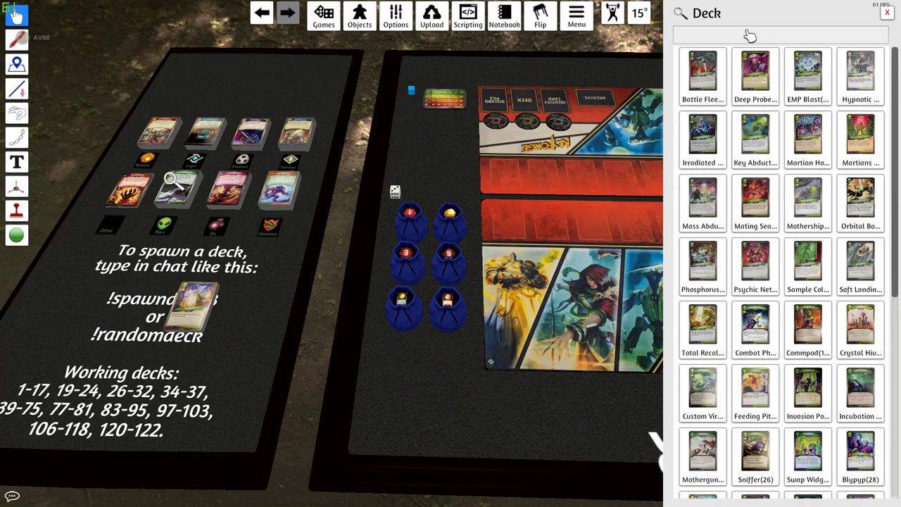
# - Search 'mind' and 'tunk' to add Mindwarper and Tunk to the deck
pyautogui.write('mind')
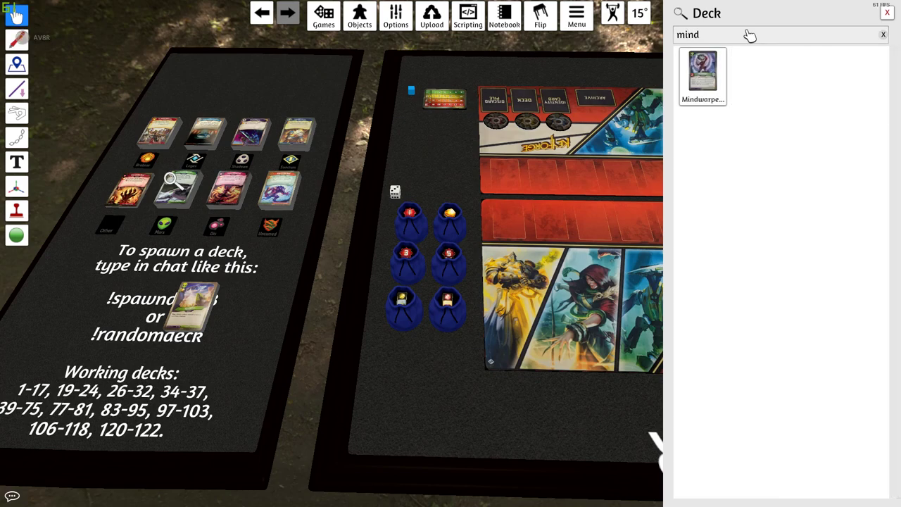
pyautogui.moveTo(702, 79); pyautogui.dragTo(193, 303)
pyautogui.click(882, 34)
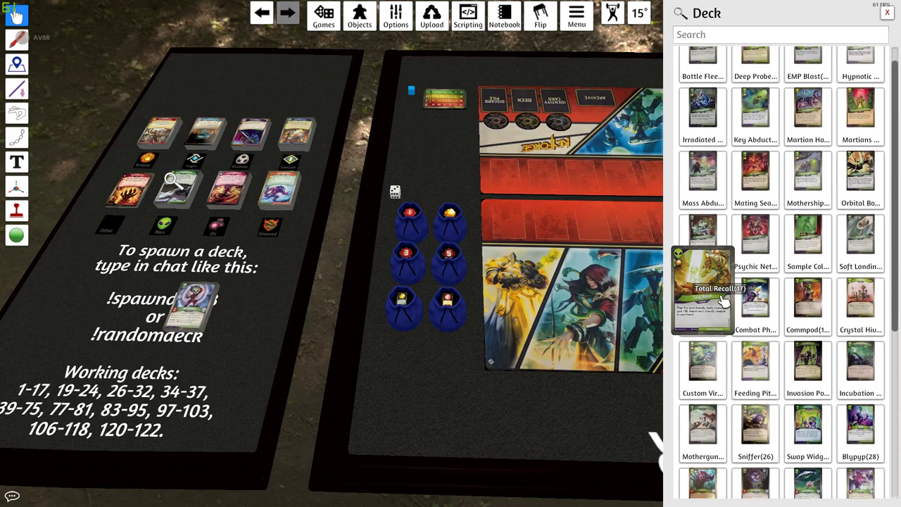
pyautogui.scroll(-4, 714, 296)
pyautogui.scroll(-1, 721, 299)
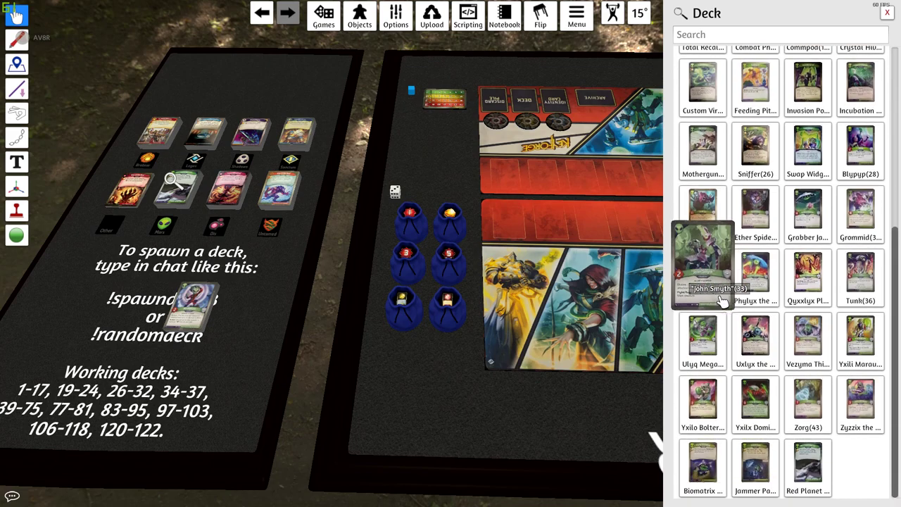
pyautogui.scroll(5, 729, 306)
pyautogui.scroll(1, 732, 310)
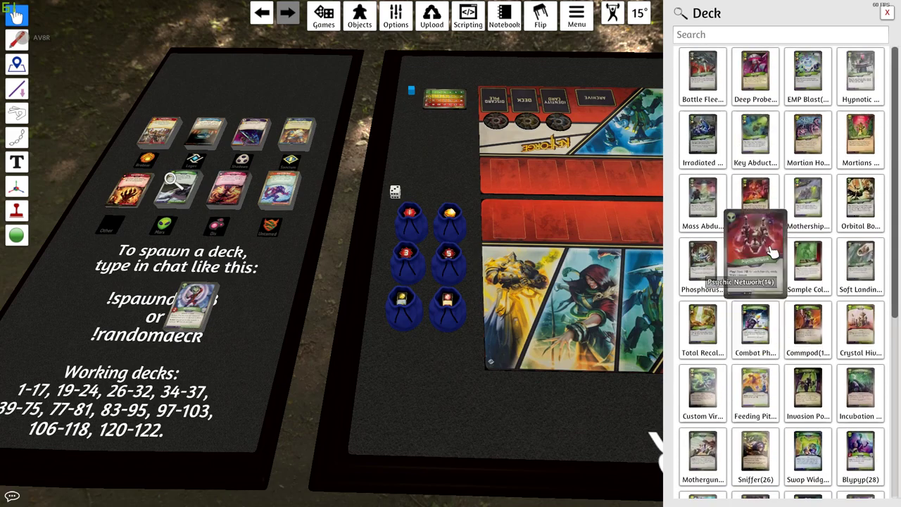
pyautogui.moveTo(842, 55)
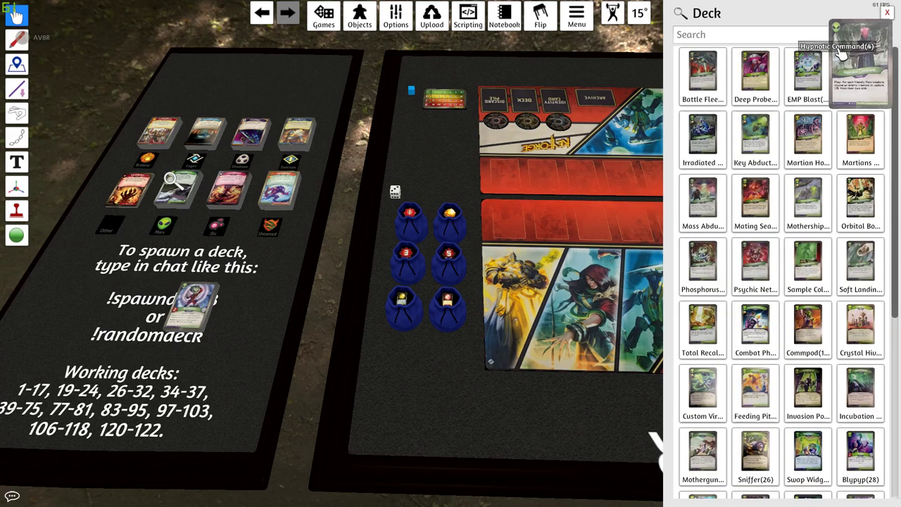
pyautogui.click(763, 37)
pyautogui.write('tunk')
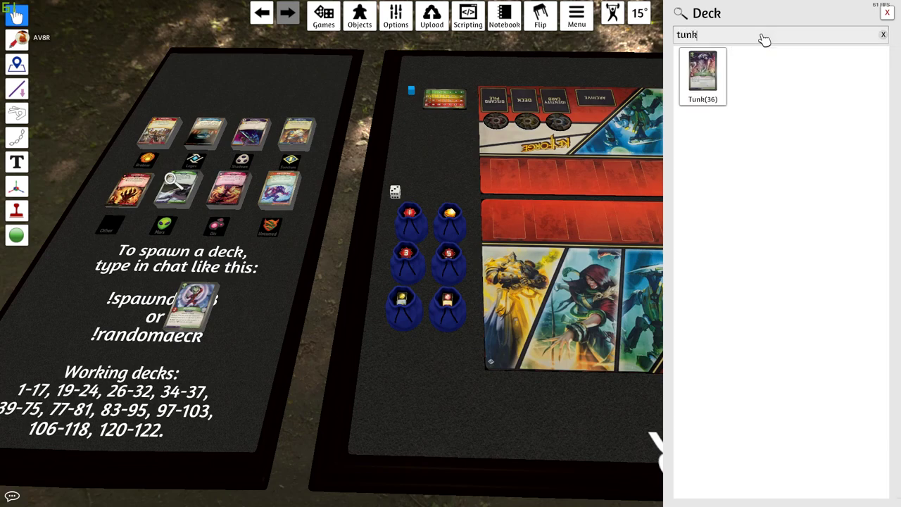
pyautogui.moveTo(721, 79); pyautogui.dragTo(191, 299)
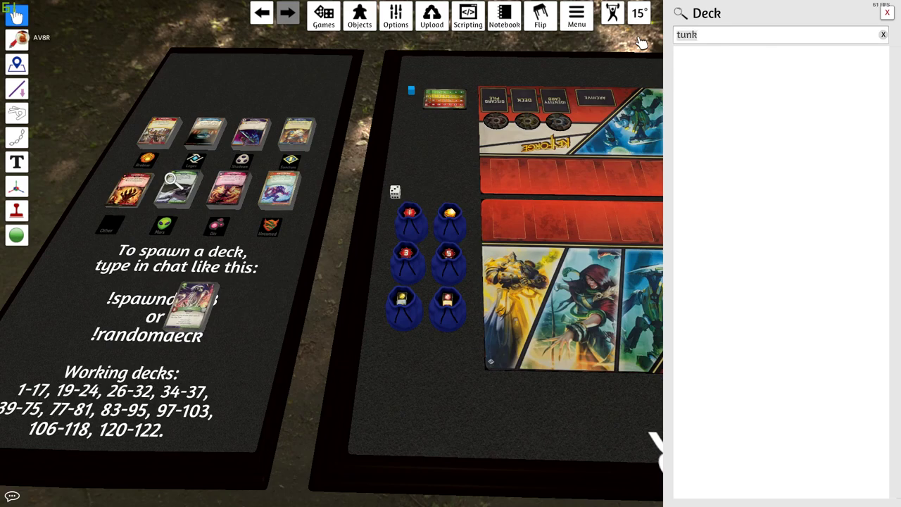
# - Search 'ul', 'ux' and 'vez' to add Ulyq, Uxlyx and Vezyma to the deck
pyautogui.write('ulyq')
pyautogui.moveTo(703, 76); pyautogui.dragTo(200, 314)
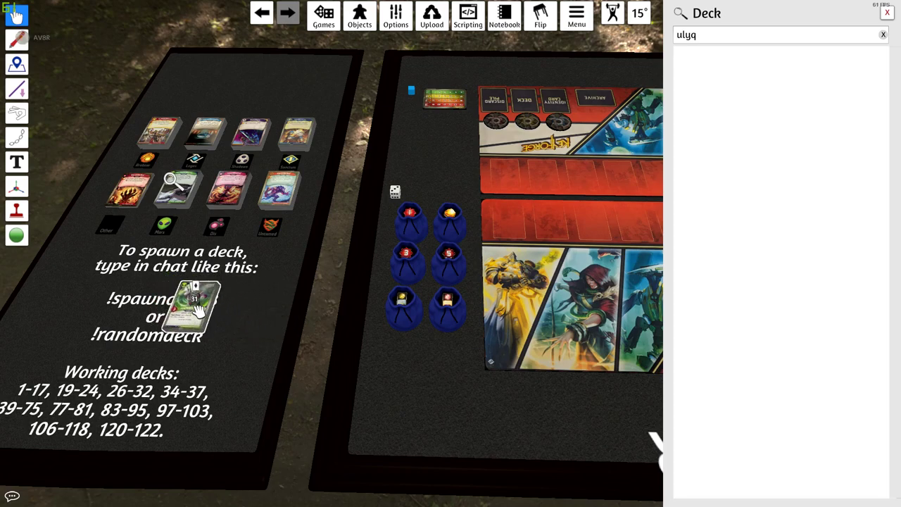
pyautogui.click(725, 40)
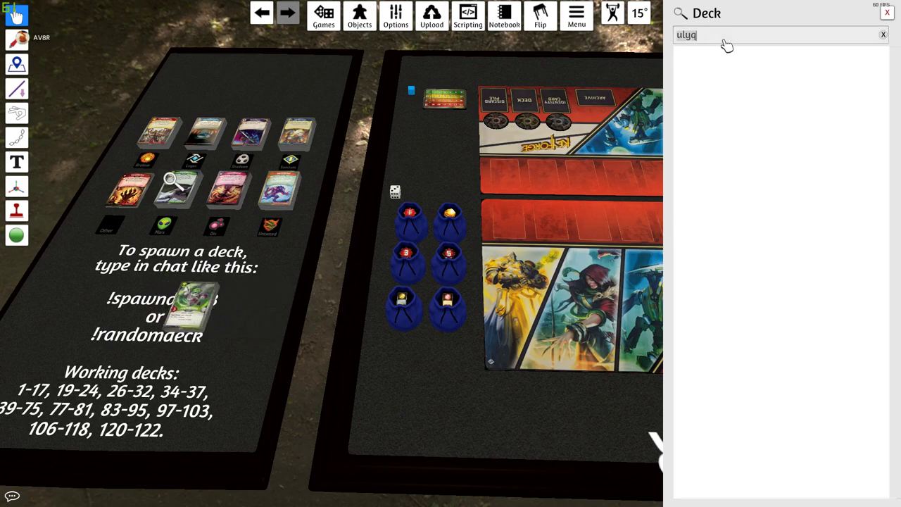
pyautogui.write('ux')
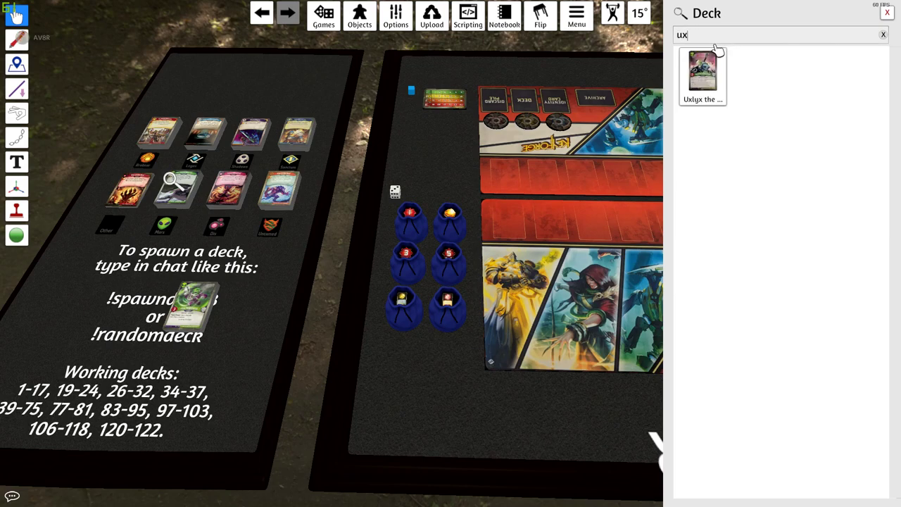
pyautogui.moveTo(717, 51); pyautogui.dragTo(211, 304)
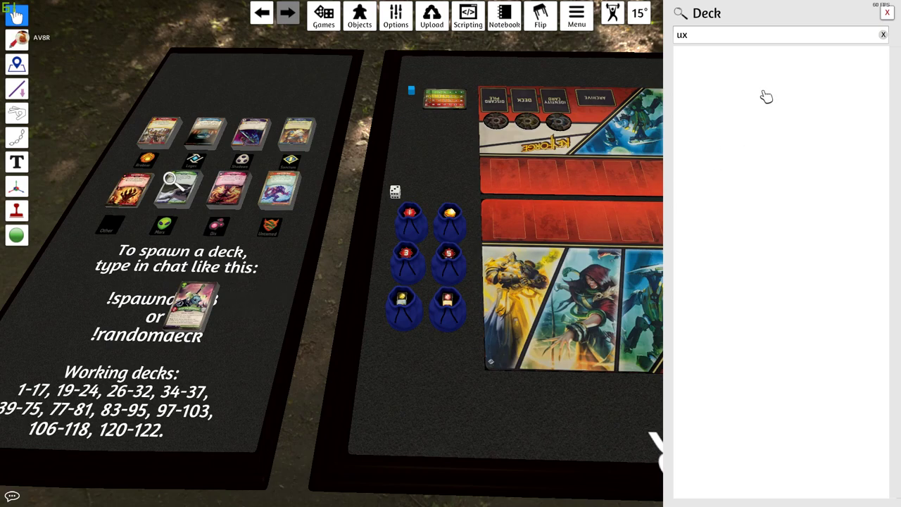
pyautogui.doubleClick(712, 38)
pyautogui.write('vez')
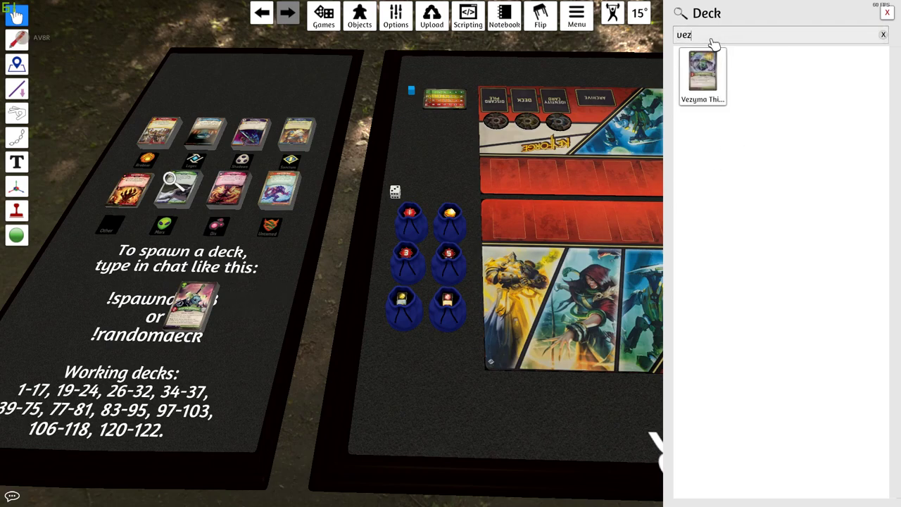
pyautogui.moveTo(687, 98); pyautogui.dragTo(200, 313)
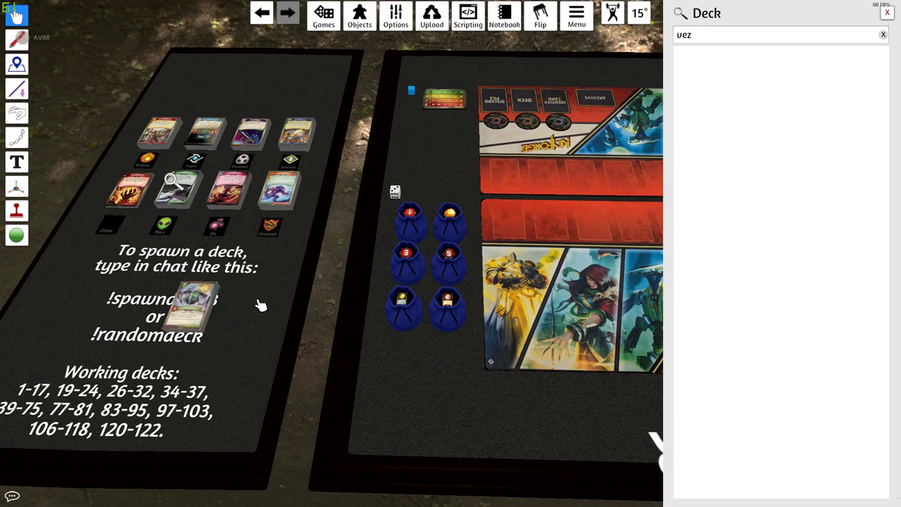
# - Add Zyzzix and Biomatrix to the deck, then close the card search
pyautogui.doubleClick(740, 36)
pyautogui.write('z')
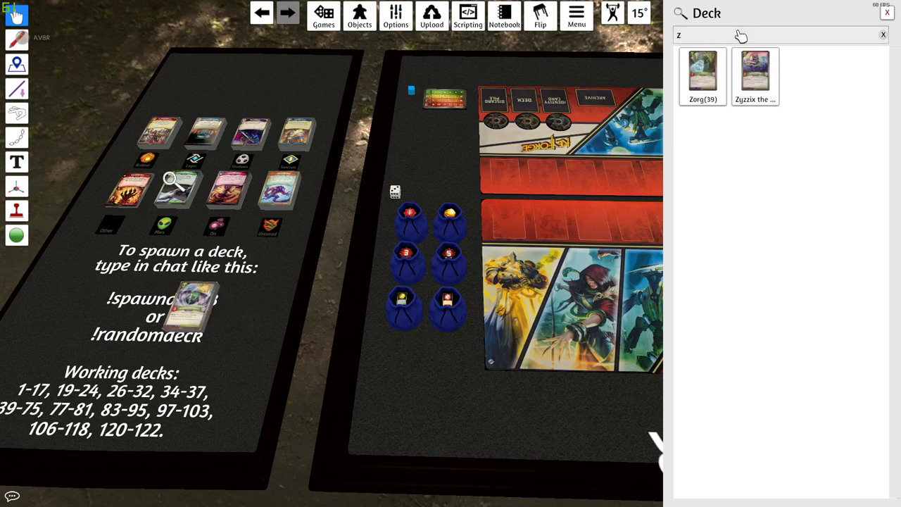
pyautogui.moveTo(755, 74); pyautogui.dragTo(196, 309)
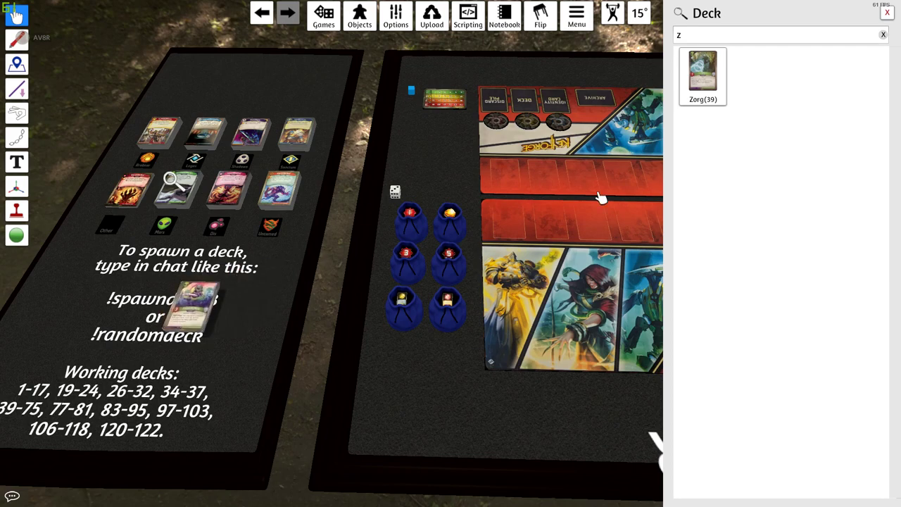
pyautogui.doubleClick(745, 34)
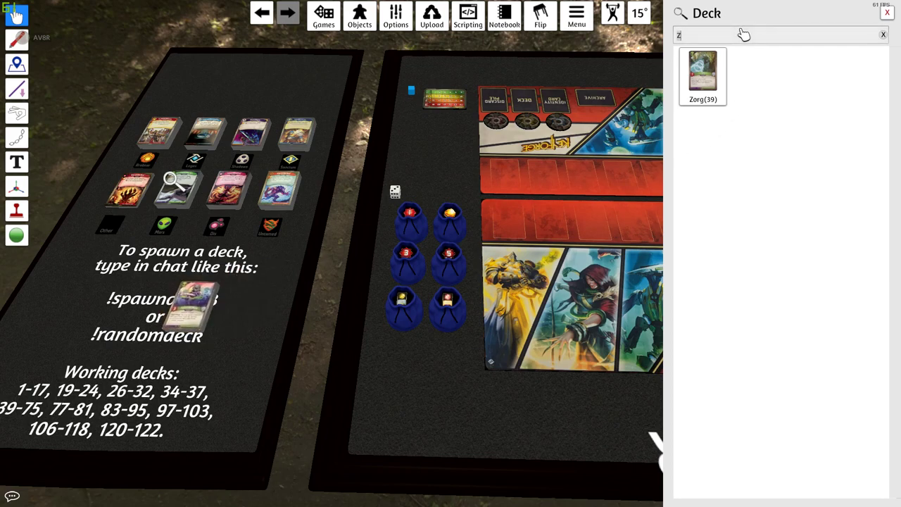
pyautogui.write('bio')
pyautogui.moveTo(703, 74); pyautogui.dragTo(271, 278)
pyautogui.moveTo(211, 299)
pyautogui.mouseDown()
pyautogui.moveTo(244, 308)
pyautogui.moveTo(251, 287)
pyautogui.moveTo(201, 311)
pyautogui.mouseUp()
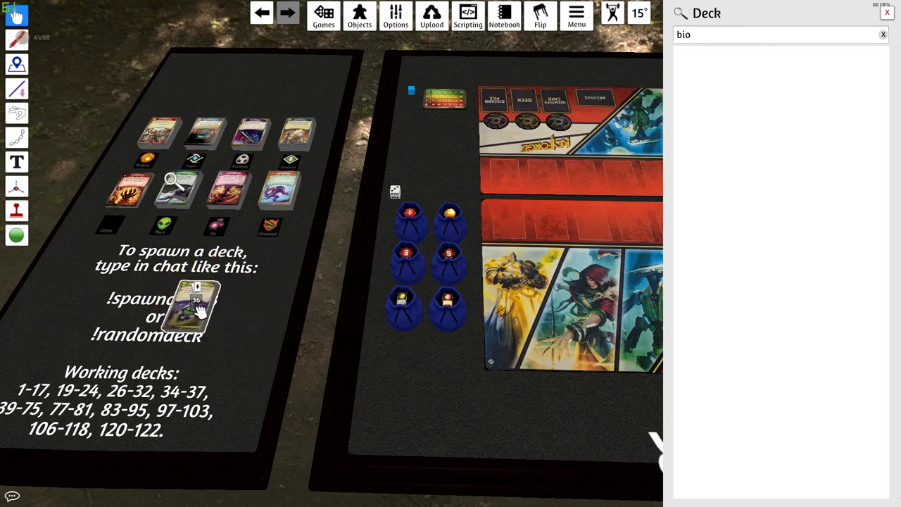
pyautogui.click(882, 34)
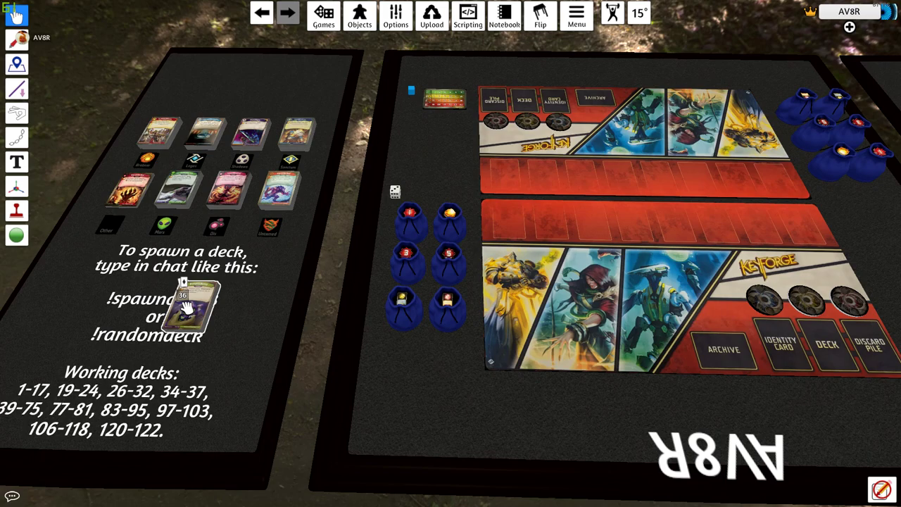
# - Rotate the 36-card deck onto the !spawndeck text and flip it face down
pyautogui.press('r')
pyautogui.press('r')
pyautogui.moveTo(186, 299); pyautogui.dragTo(211, 295)
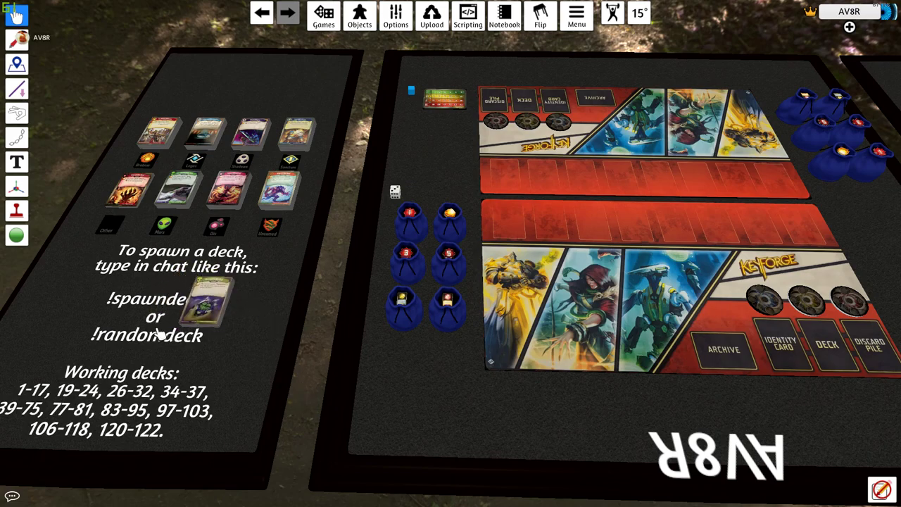
pyautogui.press('r')
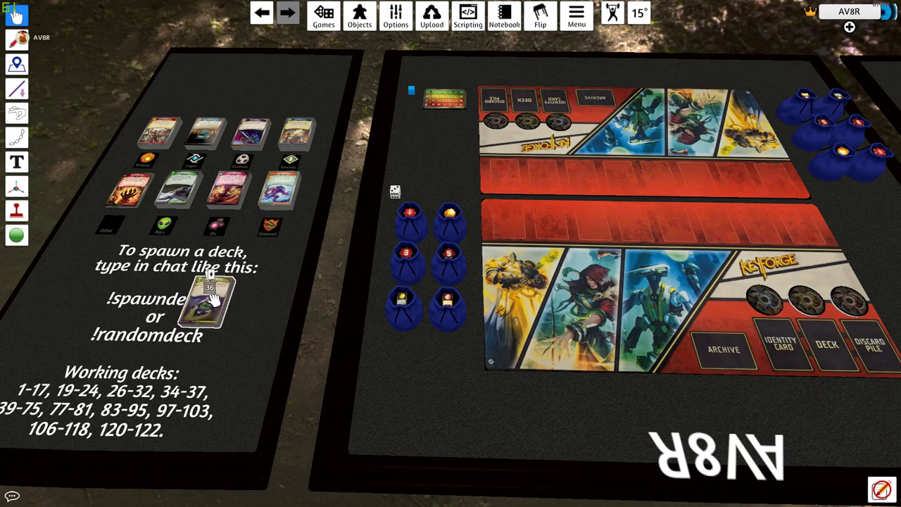
pyautogui.press('f')
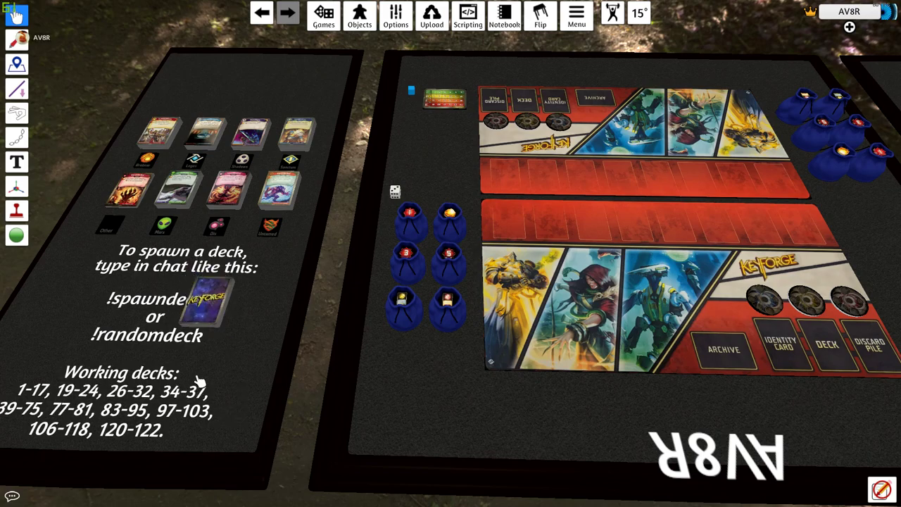
# - Save the deck into the KeyForge folder as 'The Crony that Gnows On The Proletariat'
pyautogui.rightClick(215, 296)
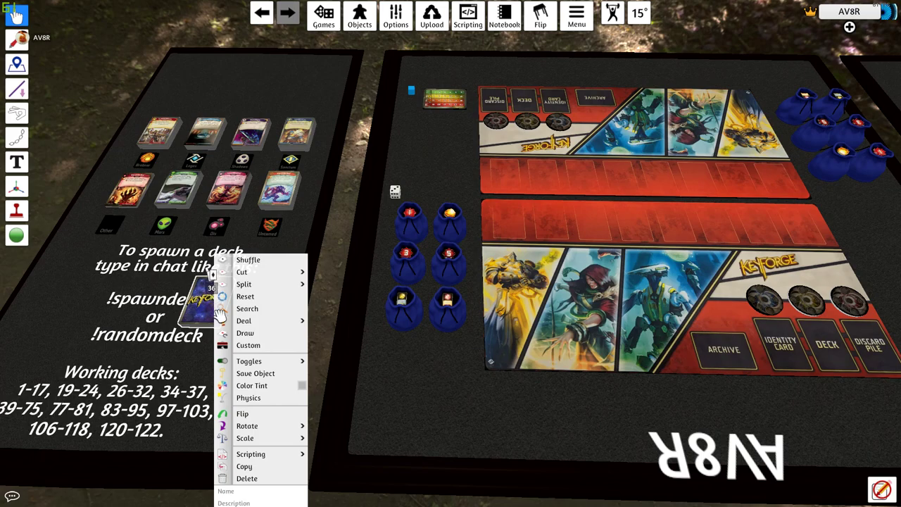
pyautogui.click(256, 373)
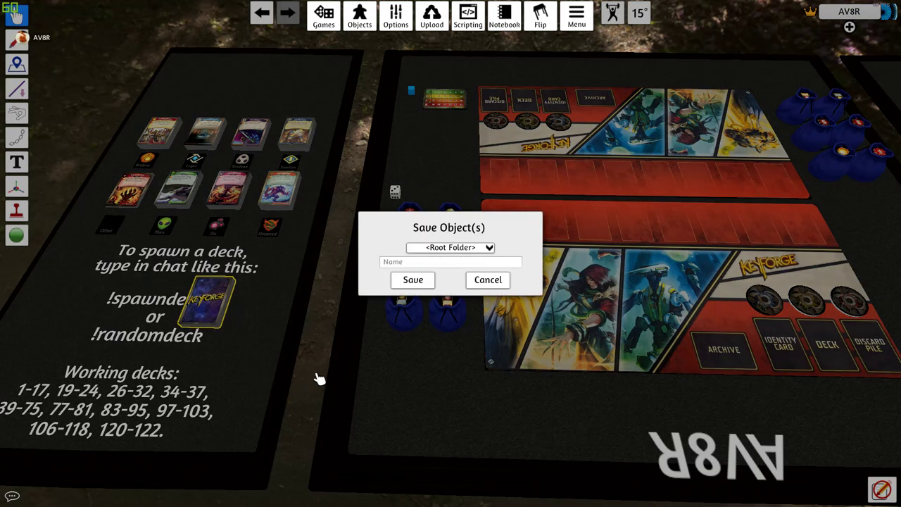
pyautogui.click(476, 248)
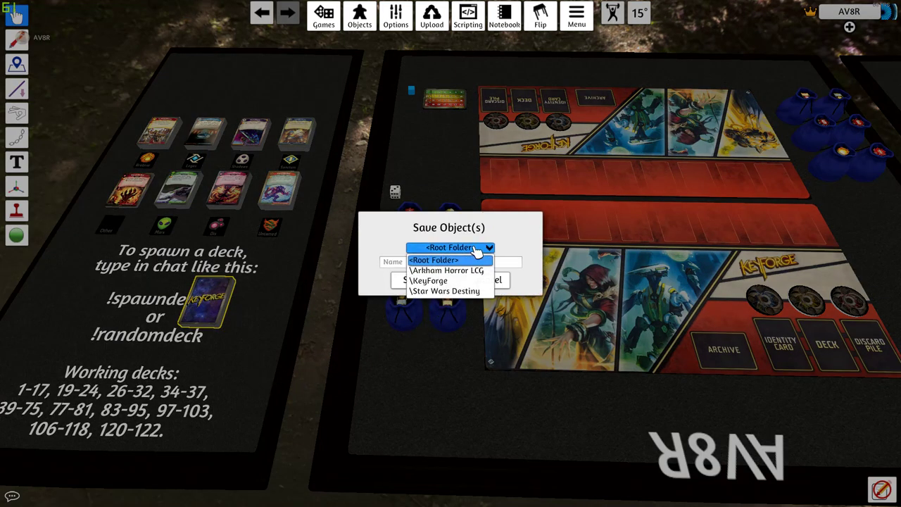
pyautogui.click(444, 264)
pyautogui.click(448, 264)
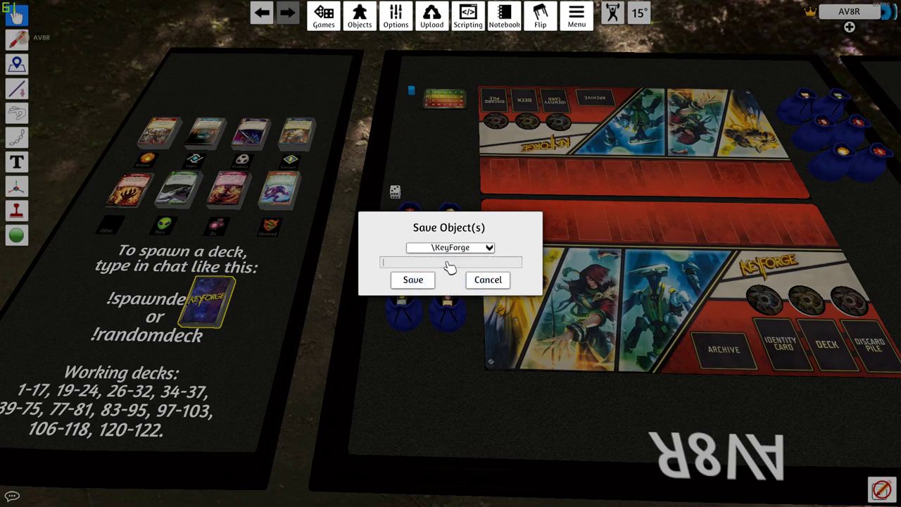
pyautogui.write('The Crony that Gnows On t')
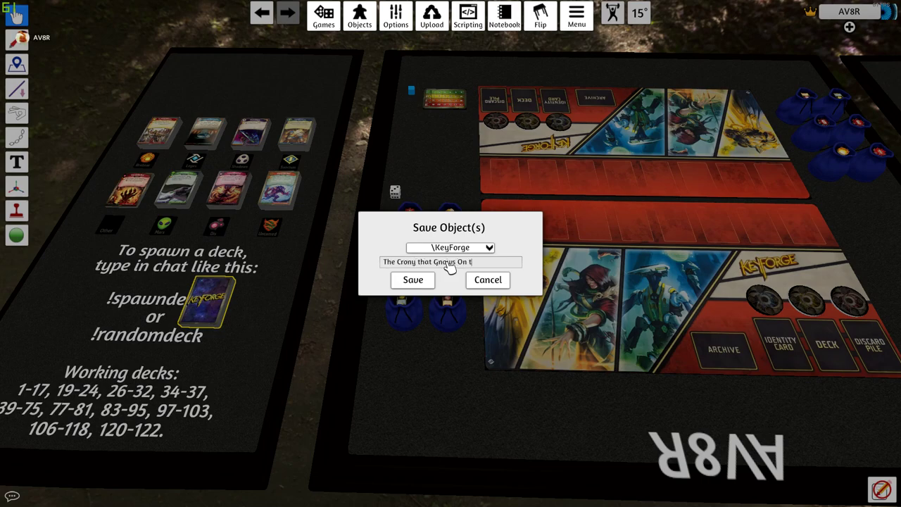
pyautogui.write('he Proletariat')
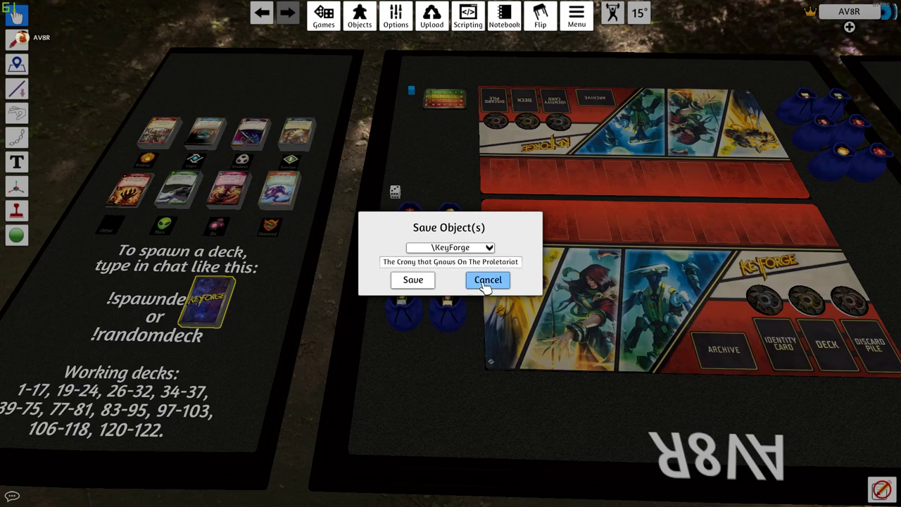
pyautogui.click(415, 281)
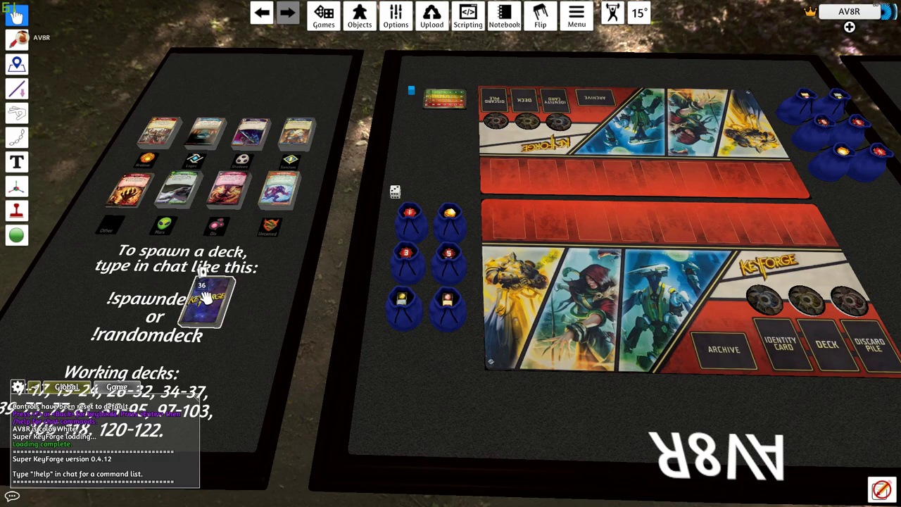
# - Move the deck onto the near player's mat, draw its top card and reposition it
pyautogui.moveTo(204, 299); pyautogui.dragTo(610, 366)
pyautogui.press('d')
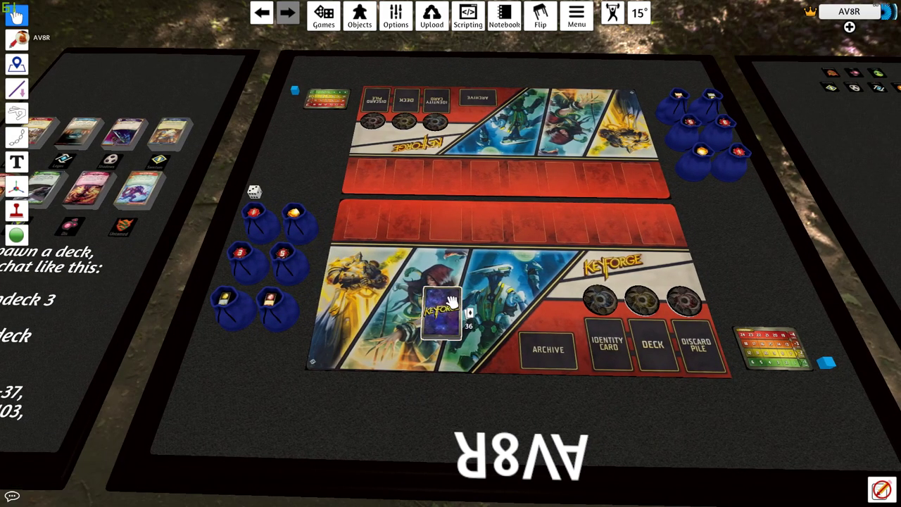
pyautogui.press('d')
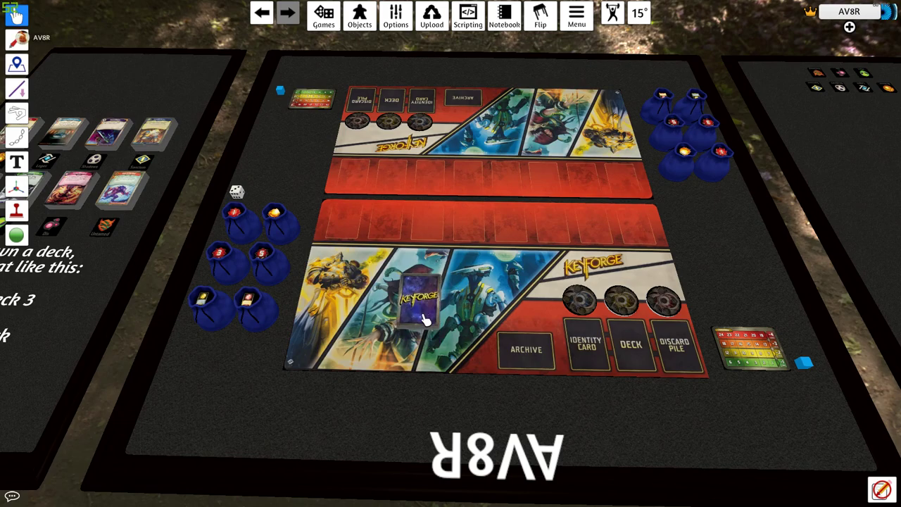
pyautogui.moveTo(425, 314); pyautogui.dragTo(456, 280)
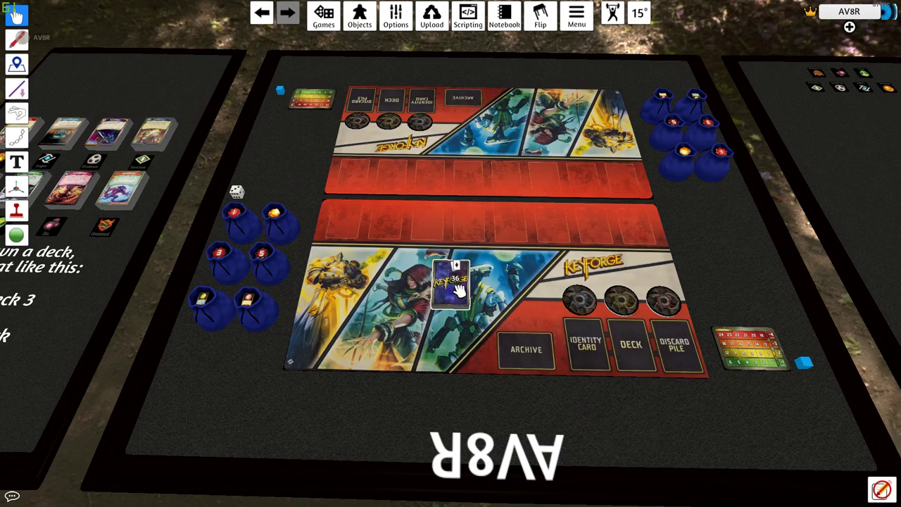
pyautogui.moveTo(453, 268)
pyautogui.mouseDown()
pyautogui.moveTo(287, 342)
pyautogui.moveTo(398, 296)
pyautogui.moveTo(384, 292)
pyautogui.moveTo(444, 283)
pyautogui.moveTo(454, 296)
pyautogui.moveTo(342, 355)
pyautogui.moveTo(402, 259)
pyautogui.moveTo(398, 285)
pyautogui.moveTo(423, 274)
pyautogui.moveTo(454, 286)
pyautogui.mouseUp()
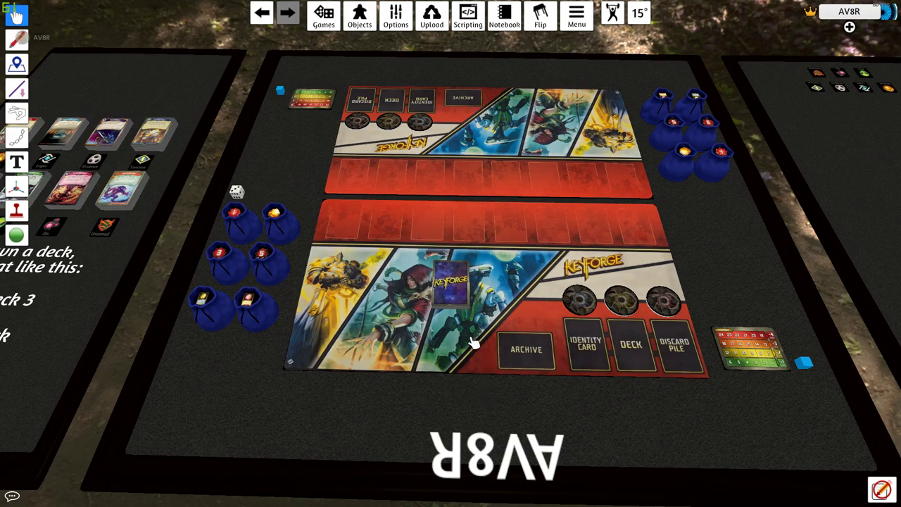
pyautogui.moveTo(444, 291); pyautogui.dragTo(444, 290)
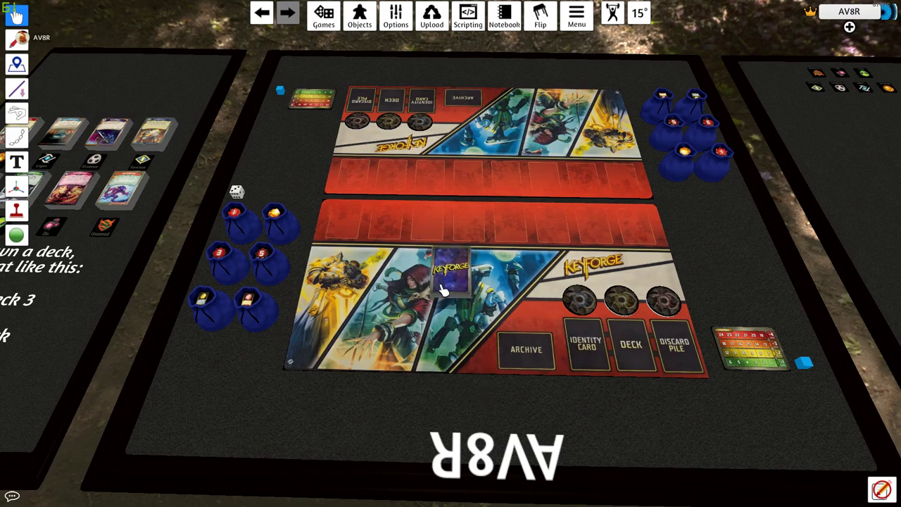
pyautogui.moveTo(348, 362); pyautogui.dragTo(513, 239)
pyautogui.moveTo(418, 288); pyautogui.dragTo(404, 271)
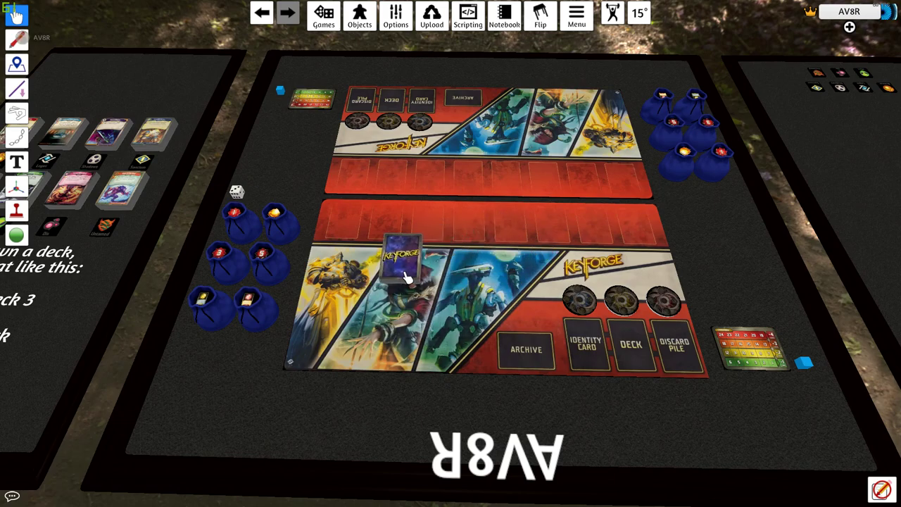
# - Shuffle the deck twice and lift it to move it
pyautogui.rightClick(406, 271)
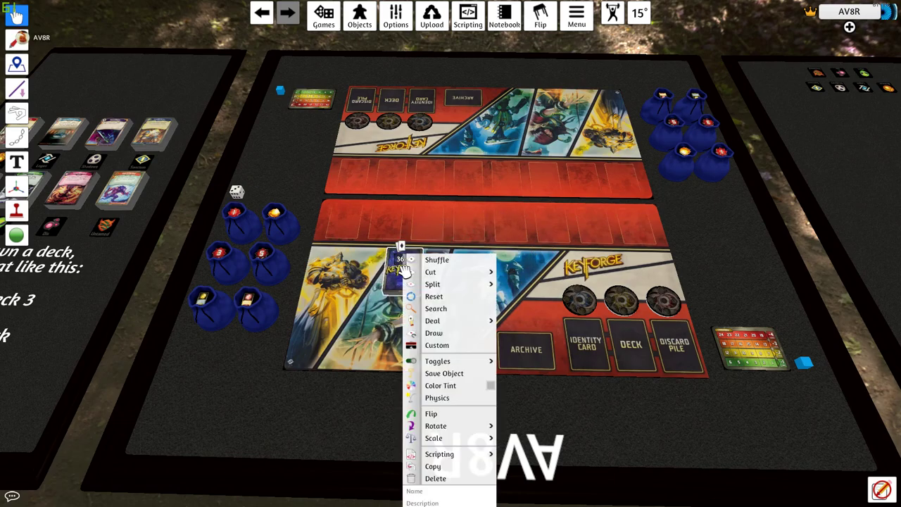
pyautogui.click(459, 263)
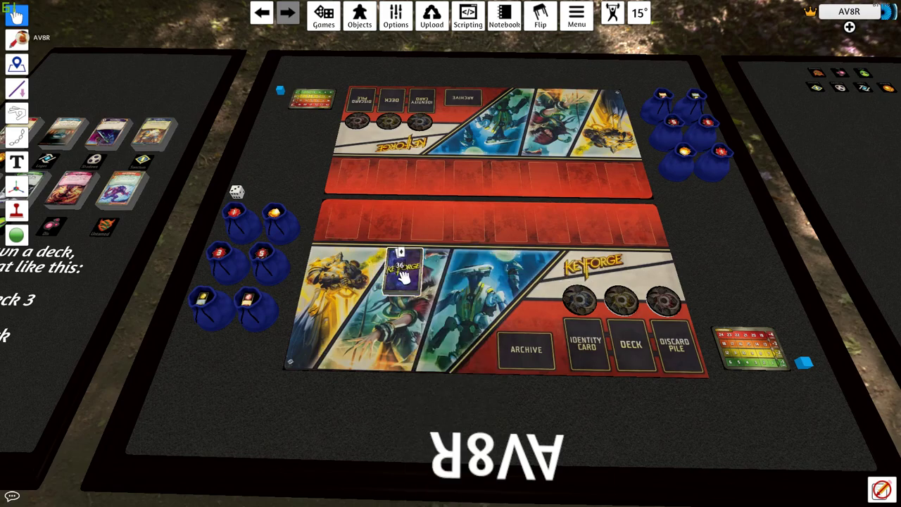
pyautogui.rightClick(404, 262)
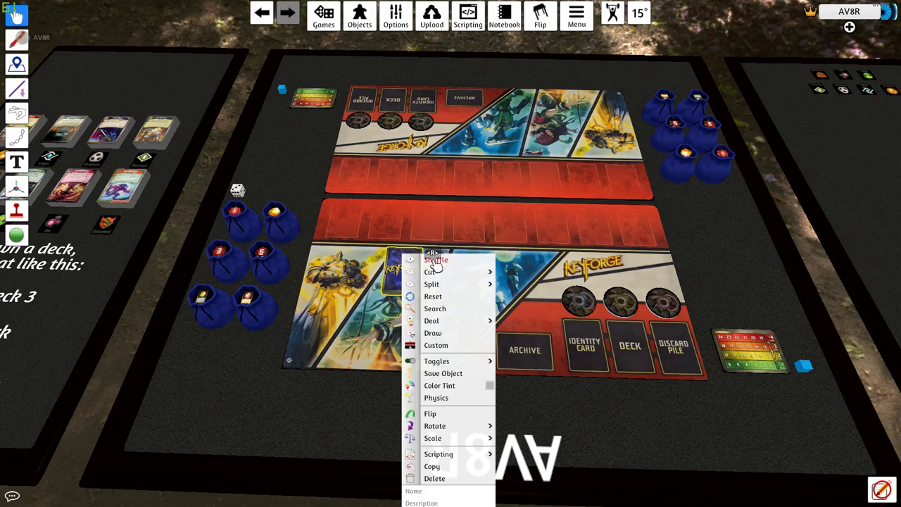
pyautogui.click(435, 261)
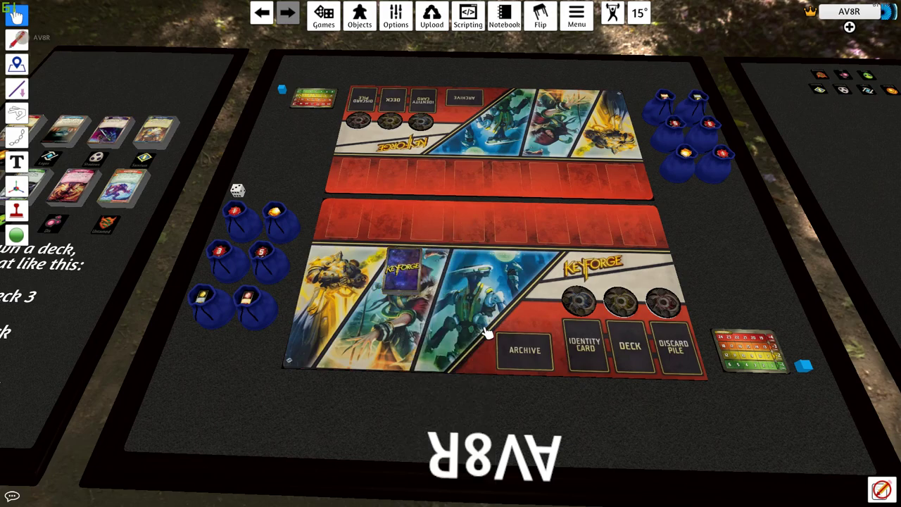
pyautogui.rightClick(417, 259)
pyautogui.moveTo(406, 275); pyautogui.dragTo(633, 362)
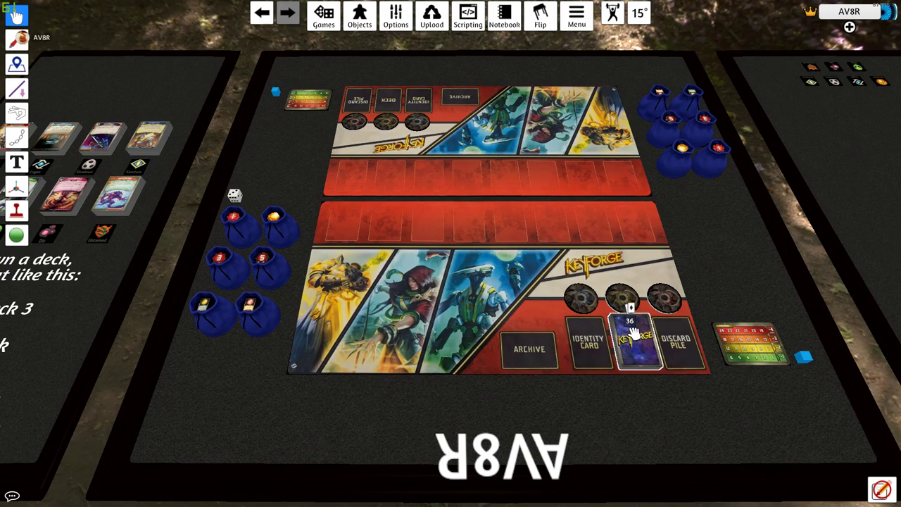
# - Draw a seven-card opening hand from the deck on the mat's Deck slot
pyautogui.press('7')
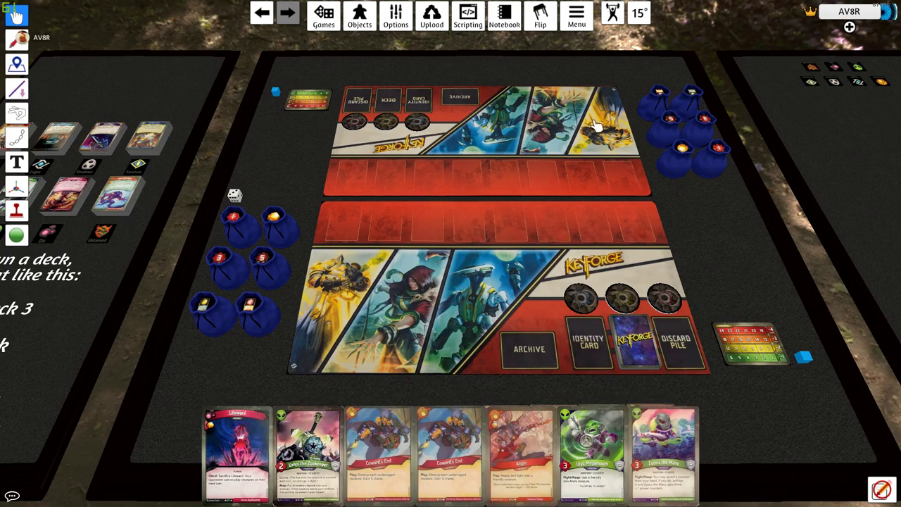
pyautogui.click(842, 14)
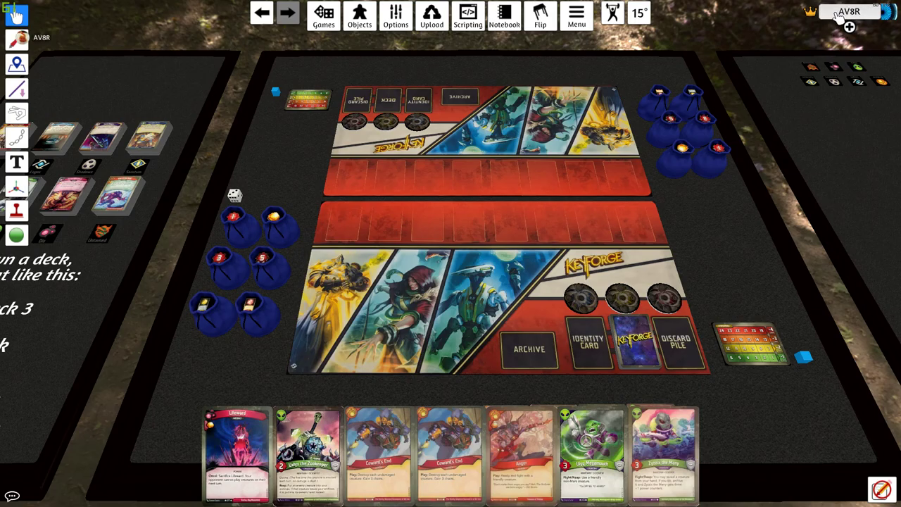
# - Change the player's colour to Blue to take the opposite seat
pyautogui.click(846, 13)
pyautogui.click(847, 27)
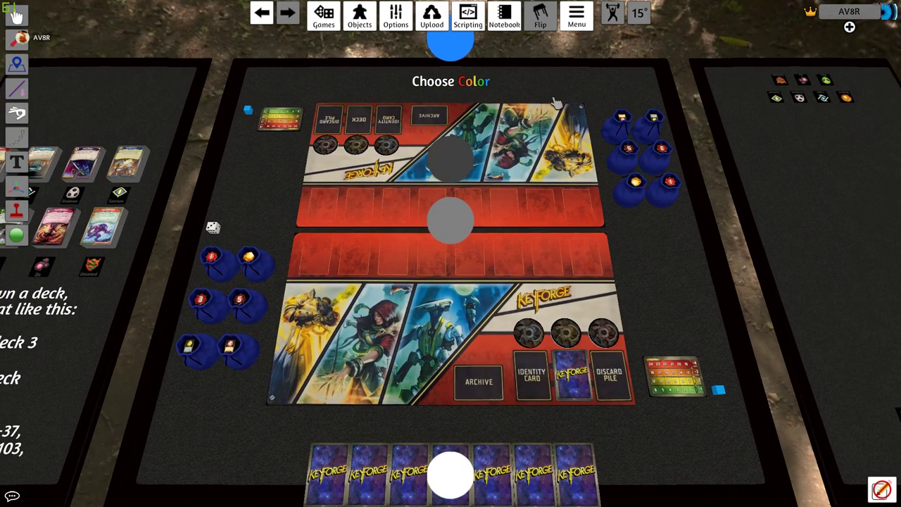
pyautogui.click(462, 45)
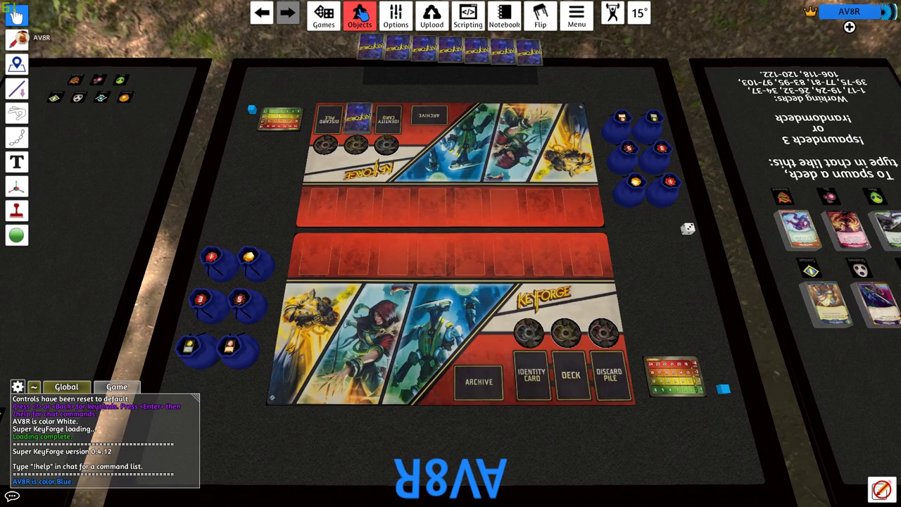
# - Spawn the falaposh deck from the KeyForge saved objects and set it straight on the table
pyautogui.moveTo(360, 16)
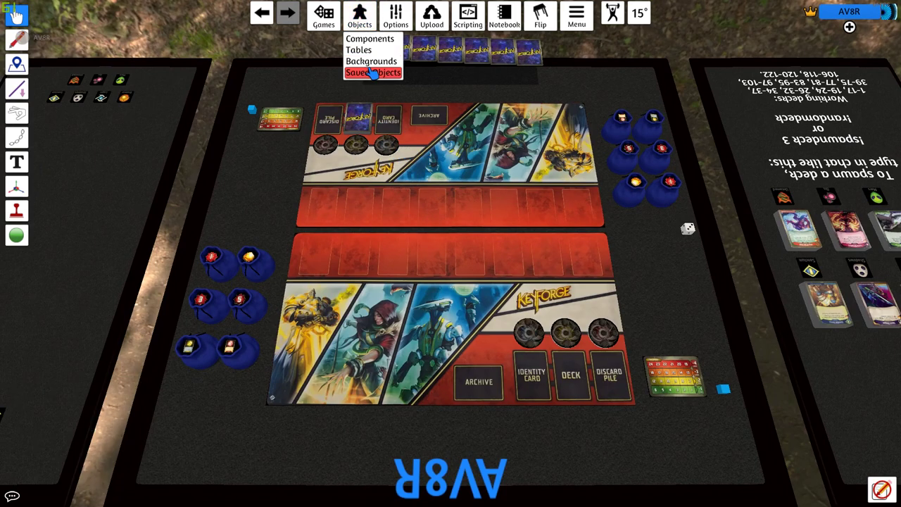
pyautogui.click(371, 73)
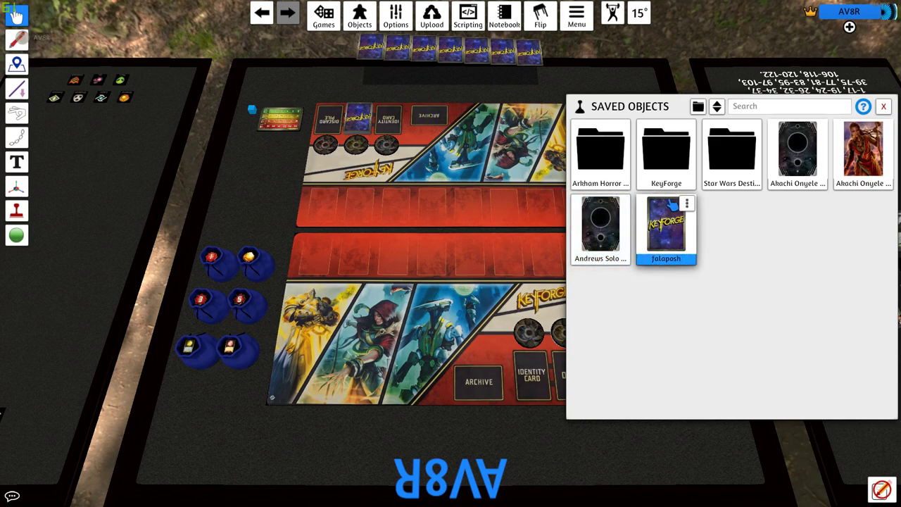
pyautogui.click(672, 149)
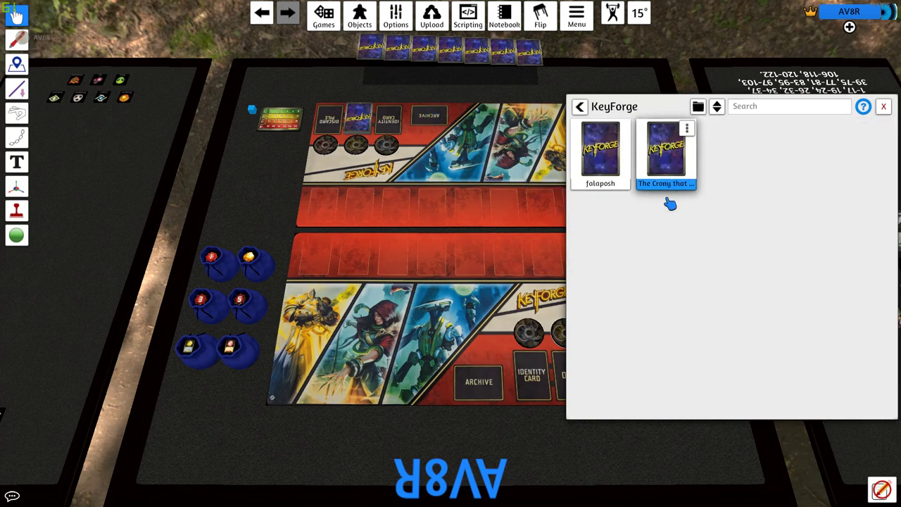
pyautogui.click(603, 148)
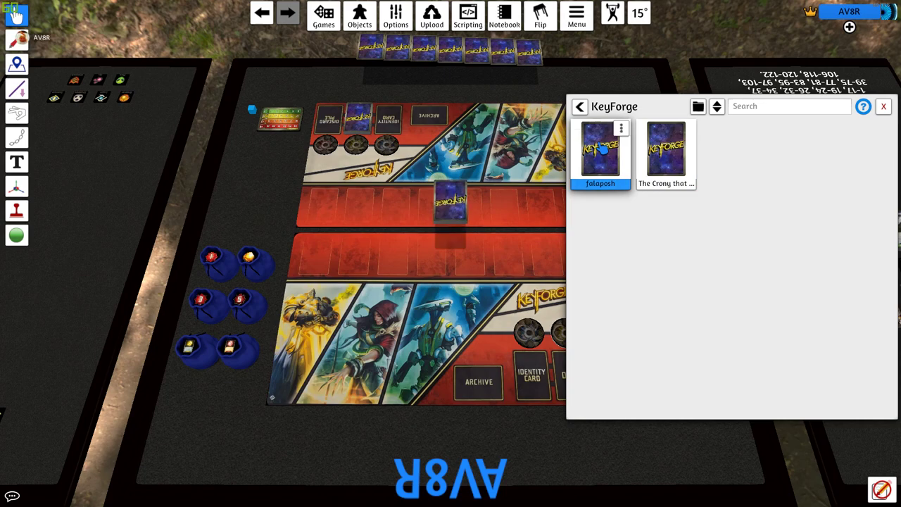
pyautogui.click(884, 108)
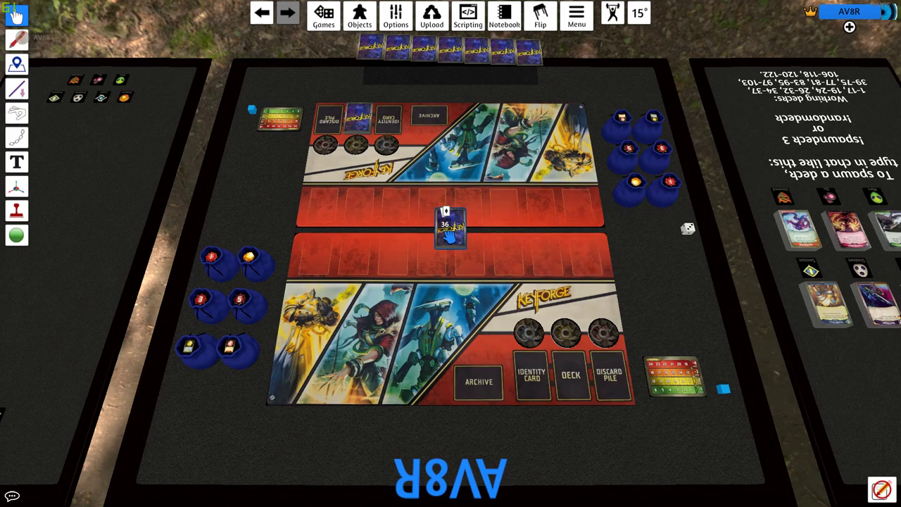
pyautogui.press('q')
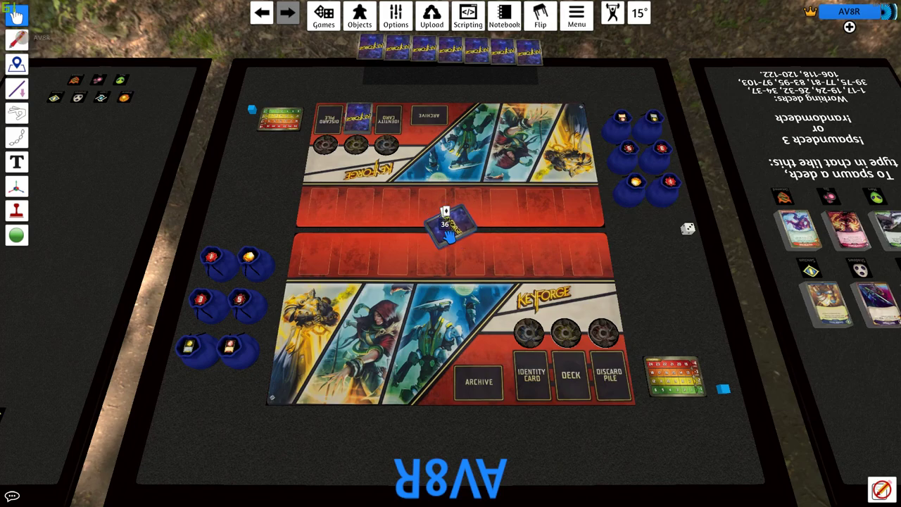
pyautogui.press('e')
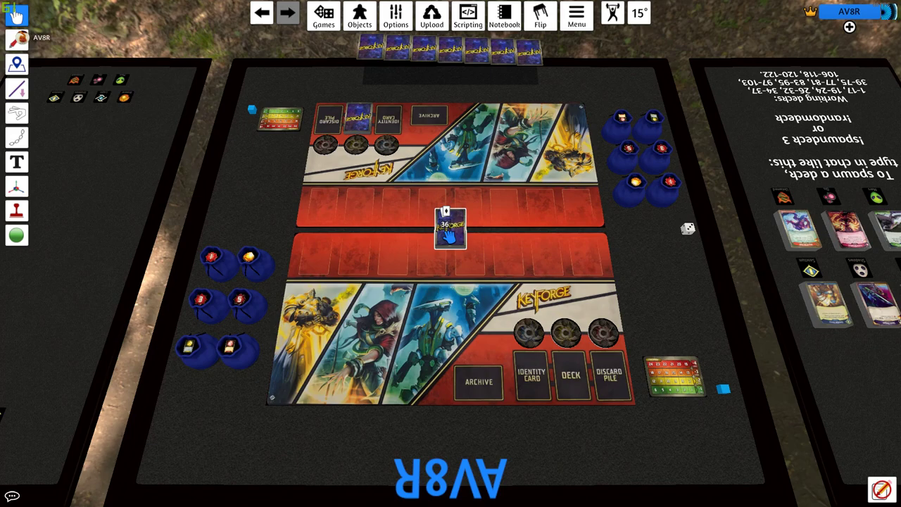
# - Place the falaposh deck on the Deck slot, draw six cards, and move the die onto the mat
pyautogui.moveTo(445, 232); pyautogui.dragTo(572, 373)
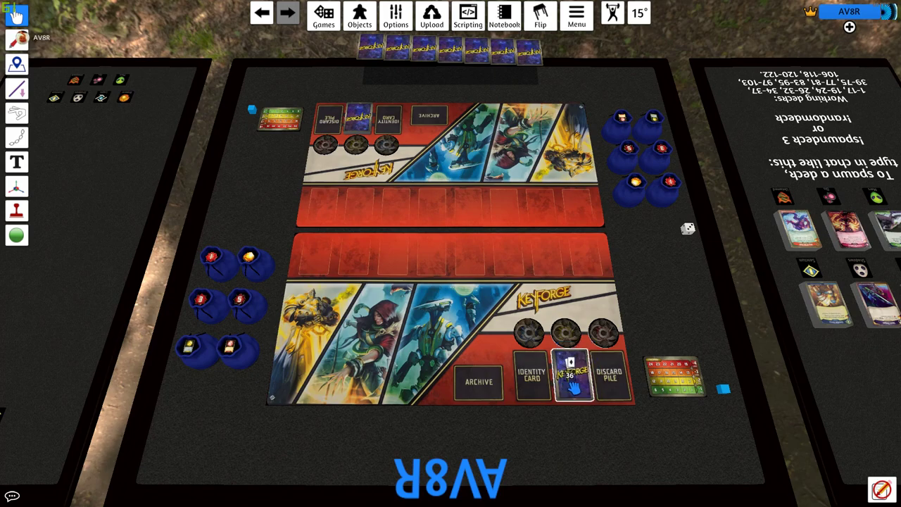
pyautogui.press('6')
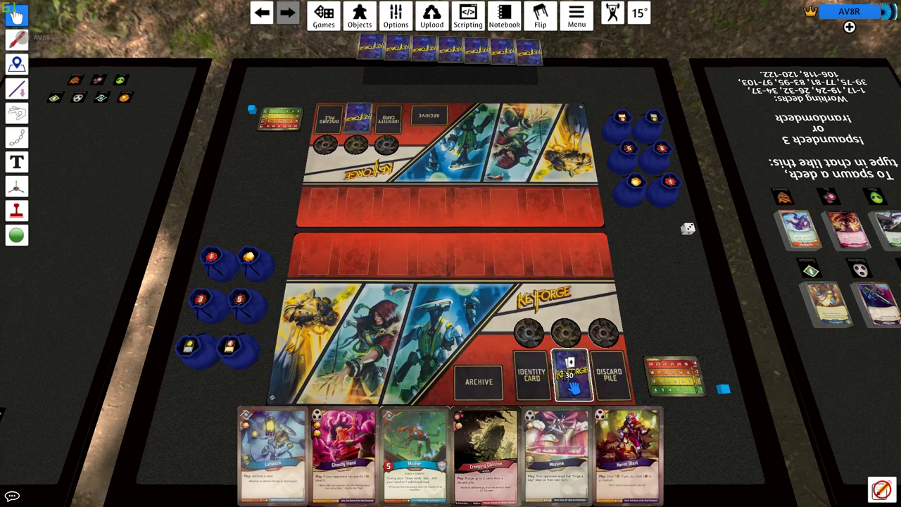
pyautogui.moveTo(688, 230); pyautogui.dragTo(566, 266)
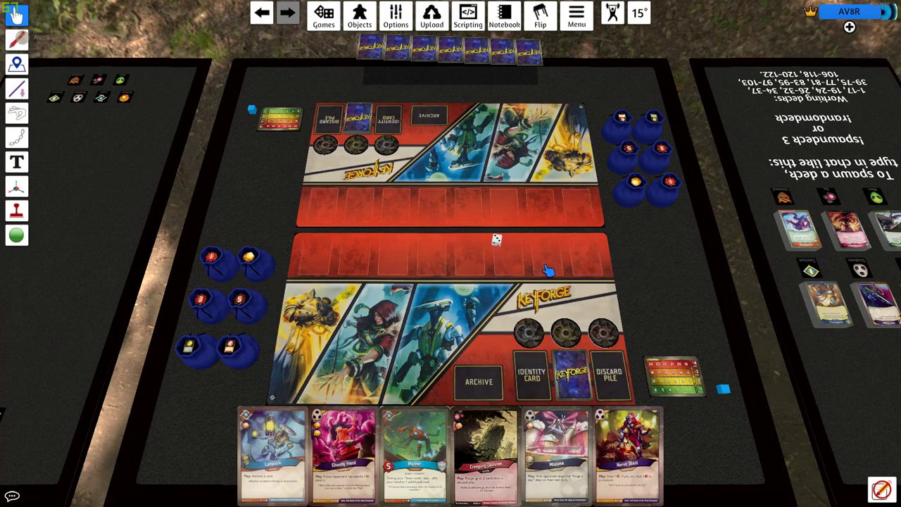
pyautogui.rightClick(496, 242)
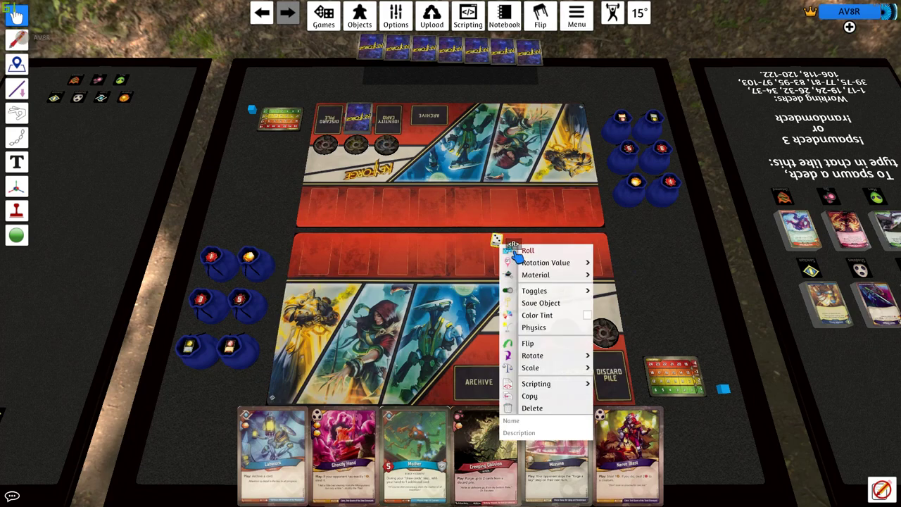
pyautogui.moveTo(563, 290)
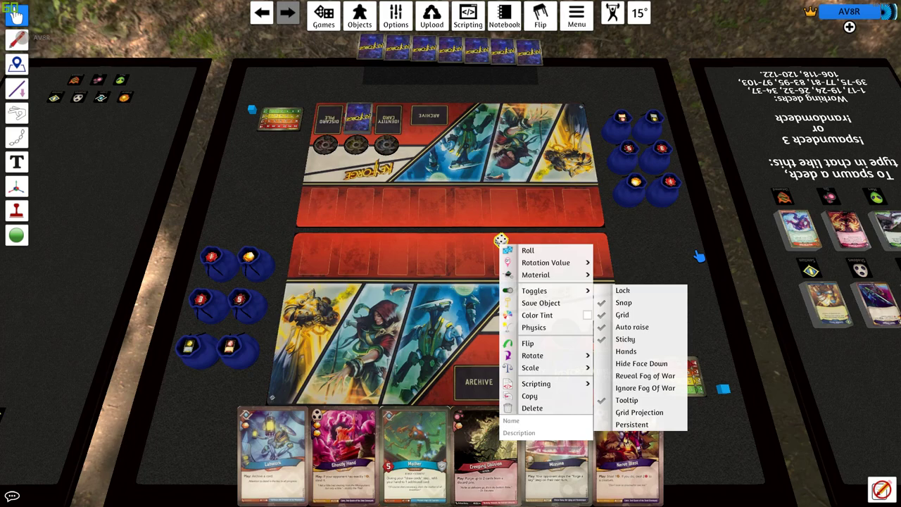
pyautogui.moveTo(579, 256)
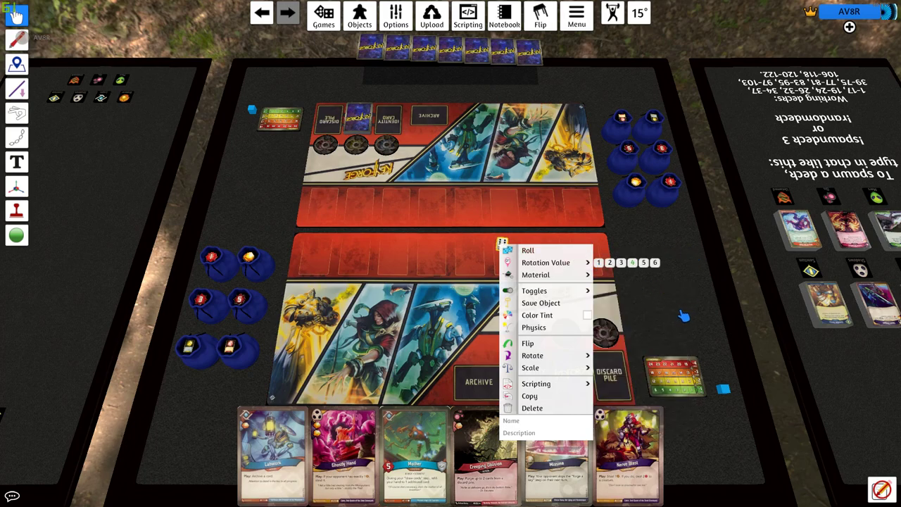
pyautogui.click(649, 303)
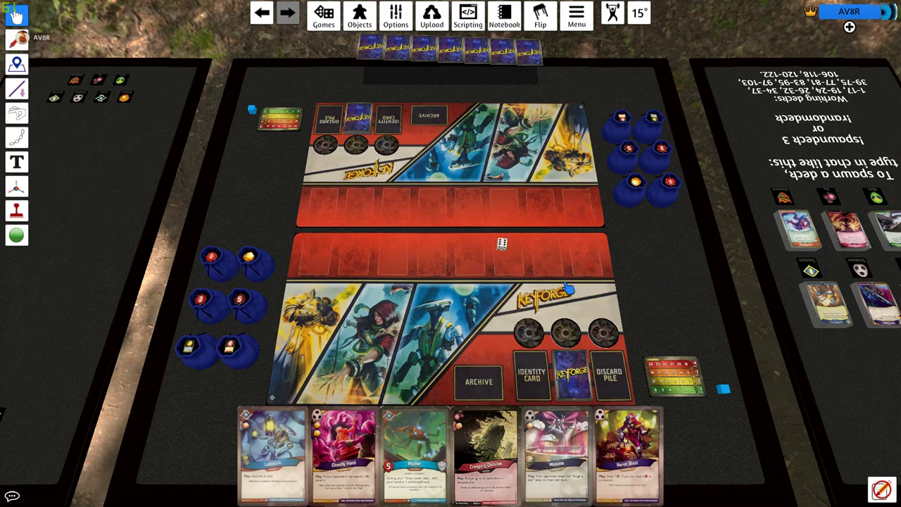
pyautogui.scroll(3, 563, 280)
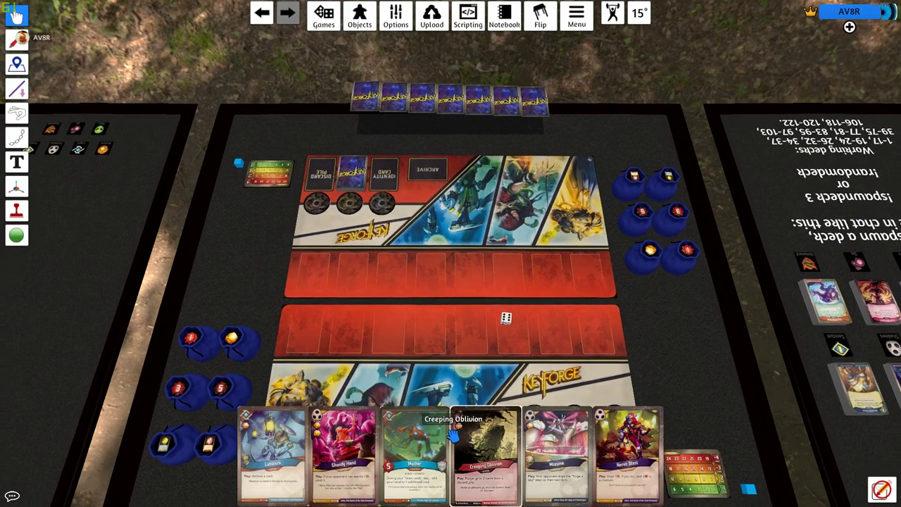
pyautogui.scroll(-5, 454, 435)
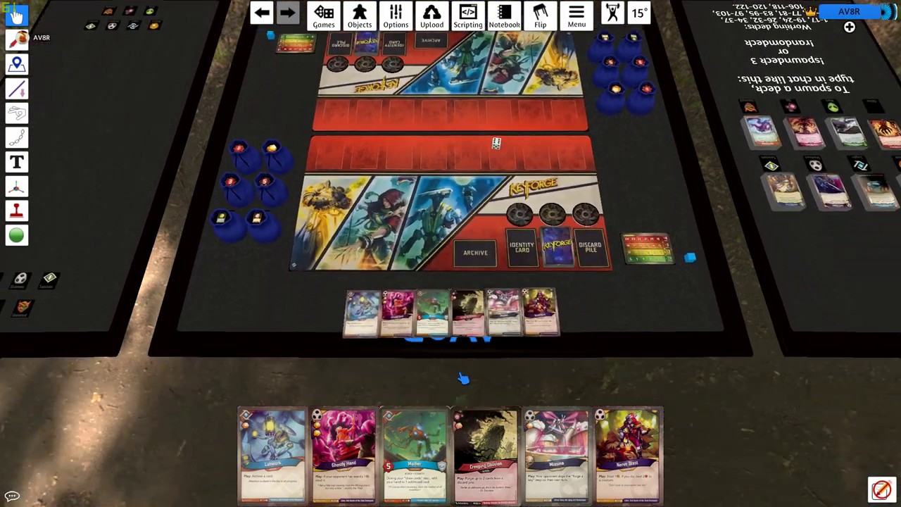
pyautogui.scroll(4, 521, 108)
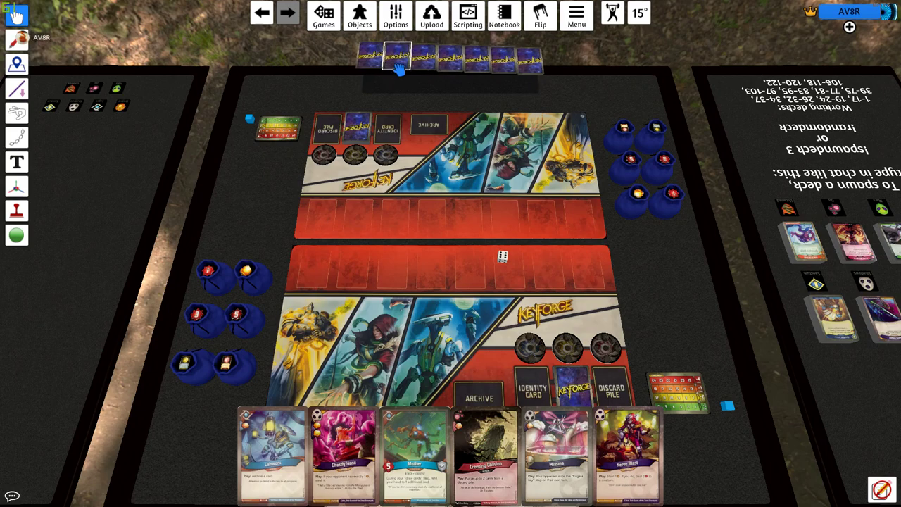
pyautogui.press('f')
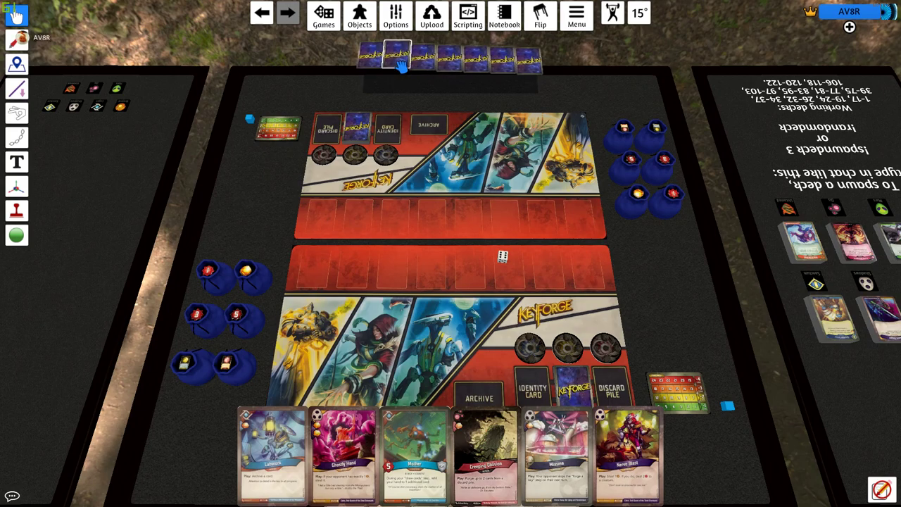
pyautogui.press('s')
pyautogui.press('s')
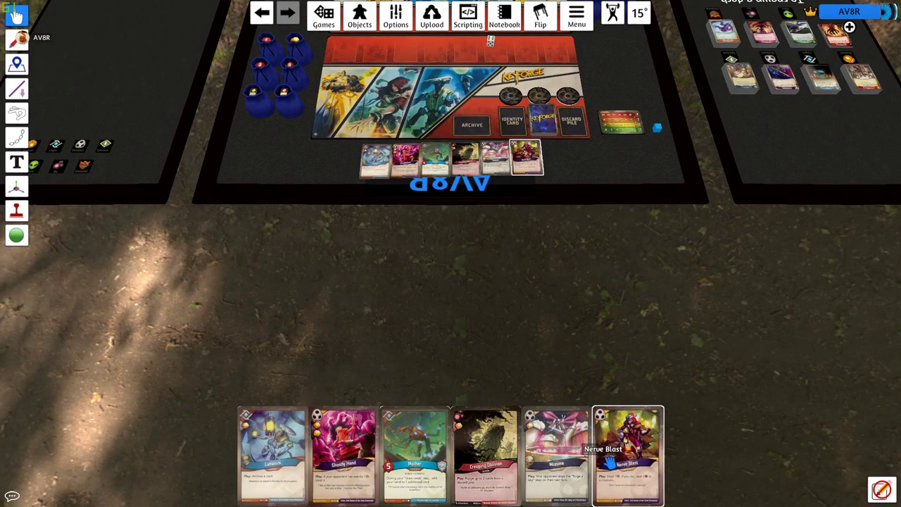
pyautogui.press('w')
pyautogui.press('w')
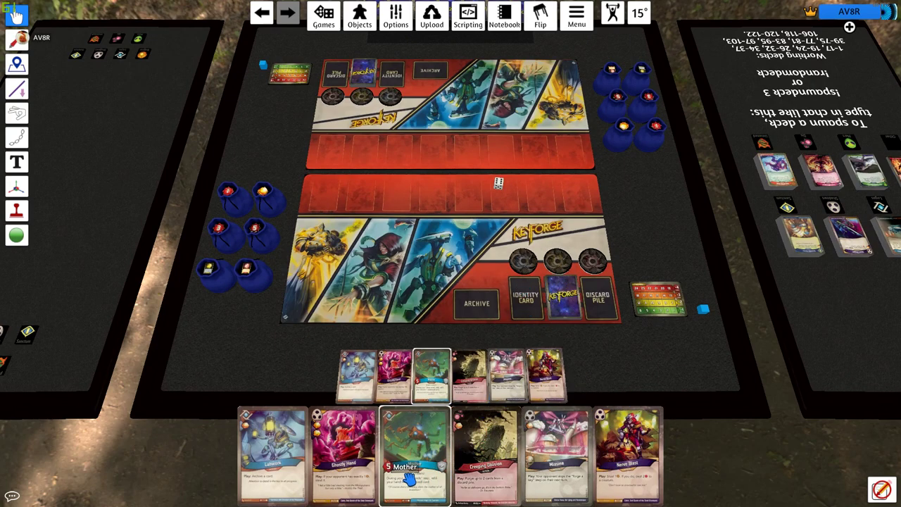
# - Play the Mother card from the hand onto the board and magnify it with Alt
pyautogui.moveTo(409, 479); pyautogui.dragTo(438, 222)
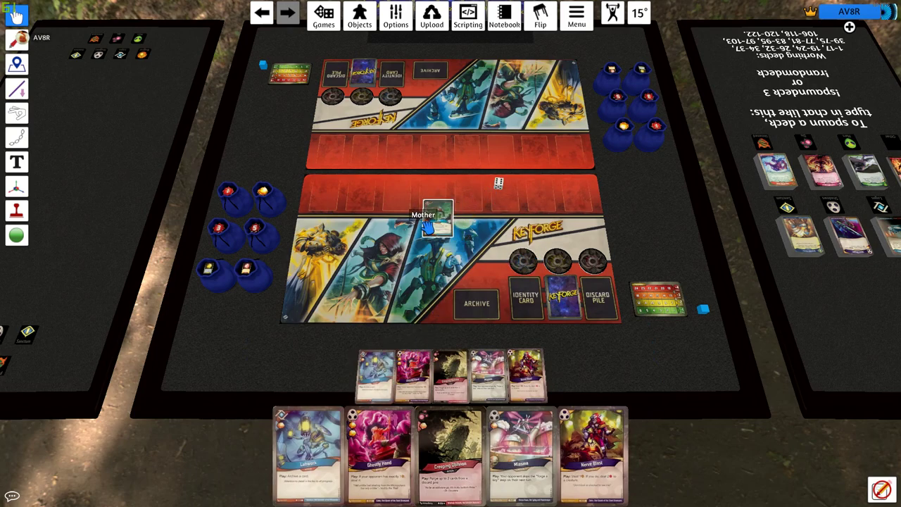
pyautogui.moveTo(429, 225); pyautogui.dragTo(440, 225)
pyautogui.scroll(5, 437, 224)
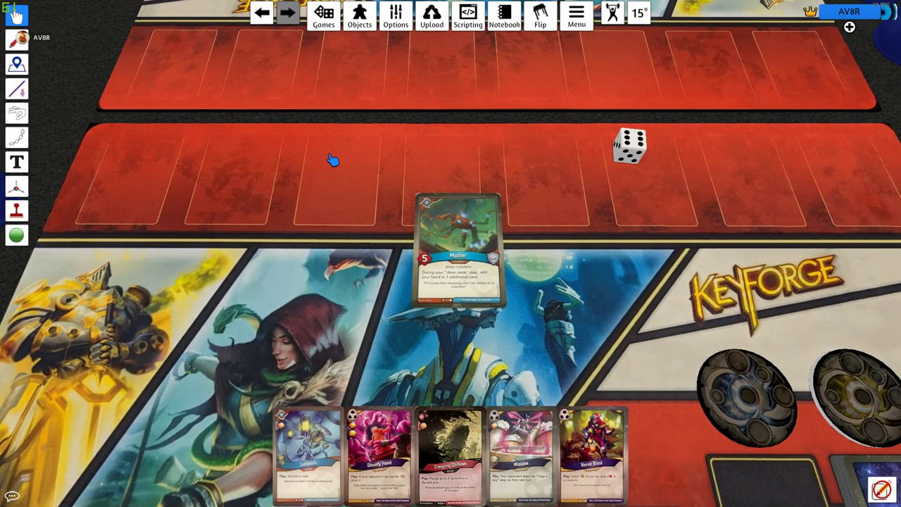
pyautogui.scroll(-10, 333, 161)
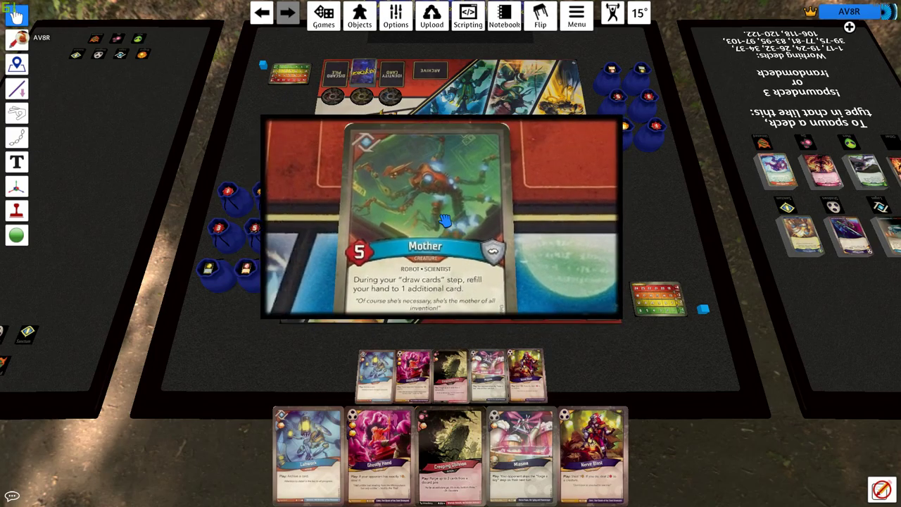
pyautogui.scroll(10, 439, 204)
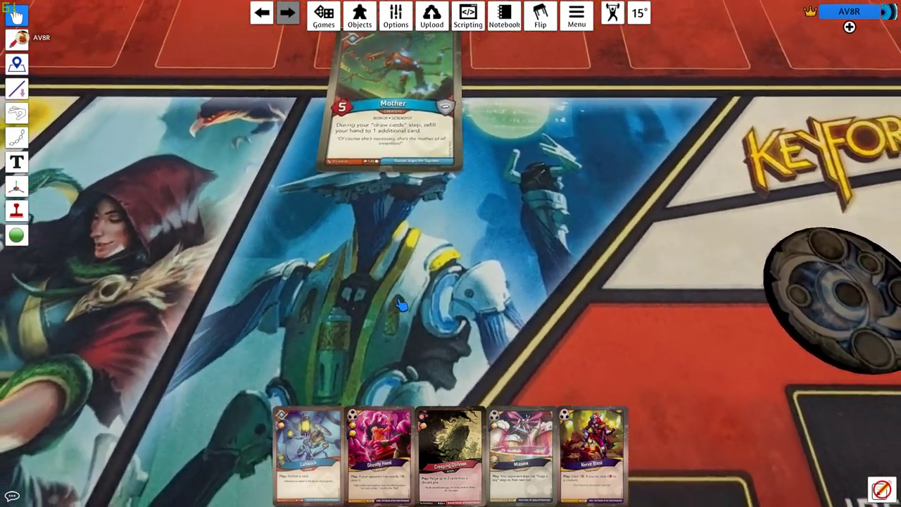
pyautogui.scroll(-10, 401, 304)
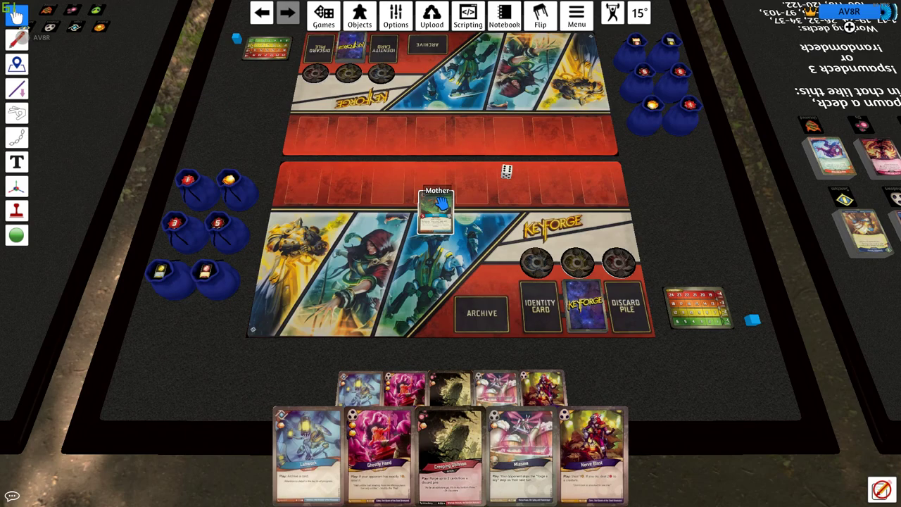
pyautogui.press('alt')
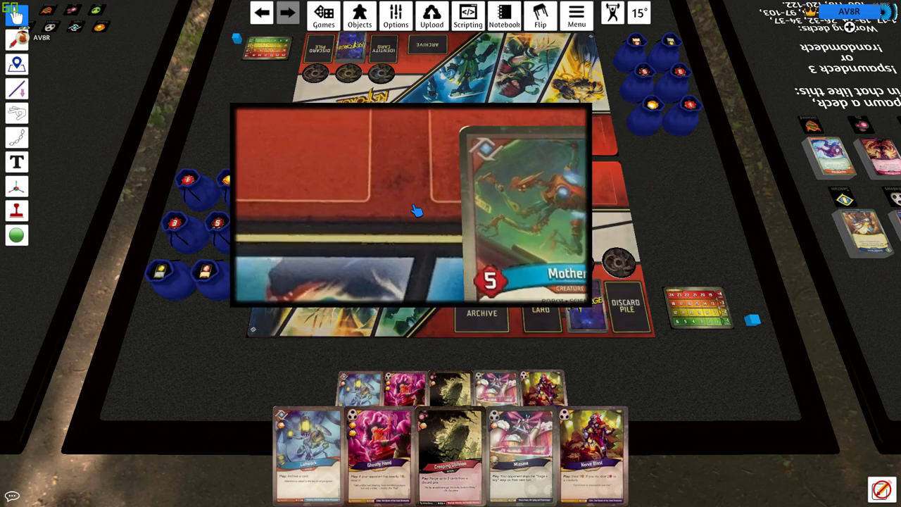
pyautogui.scroll(2, 440, 236)
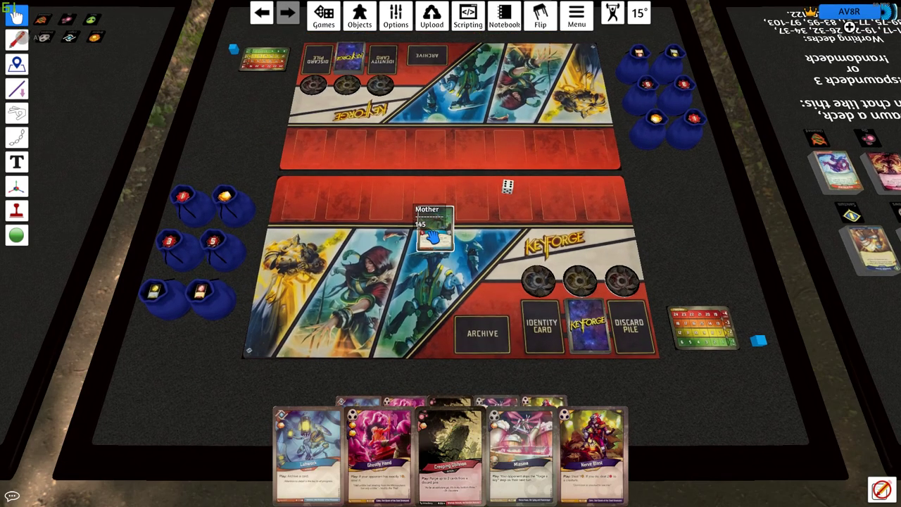
# - Move Mother to the battleline, forge a key, add 5 damage, then delete Mother
pyautogui.moveTo(437, 237); pyautogui.dragTo(391, 203)
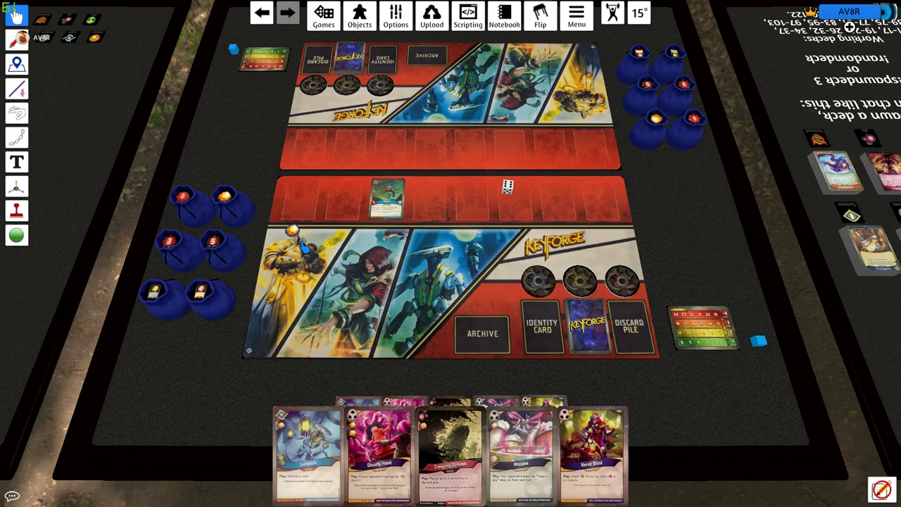
pyautogui.moveTo(560, 315); pyautogui.dragTo(593, 321)
pyautogui.press('f')
pyautogui.press('f')
pyautogui.scroll(3, 509, 297)
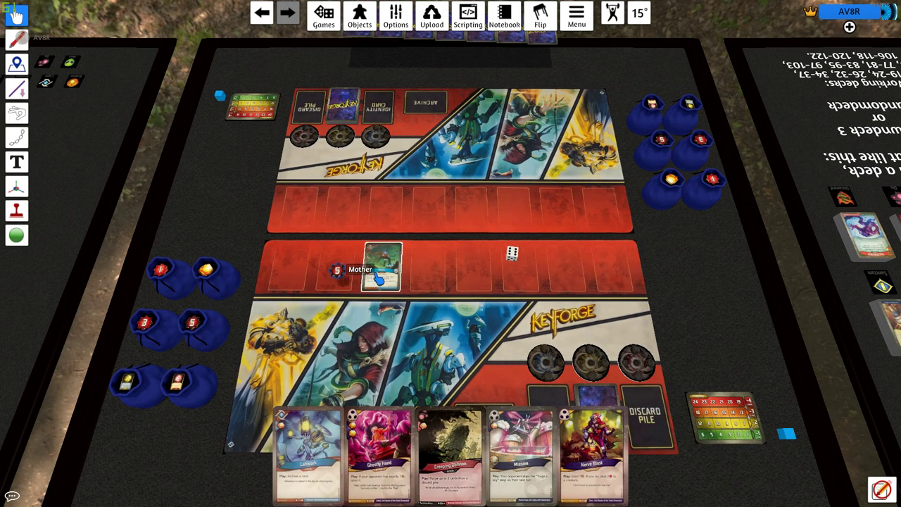
pyautogui.press('5')
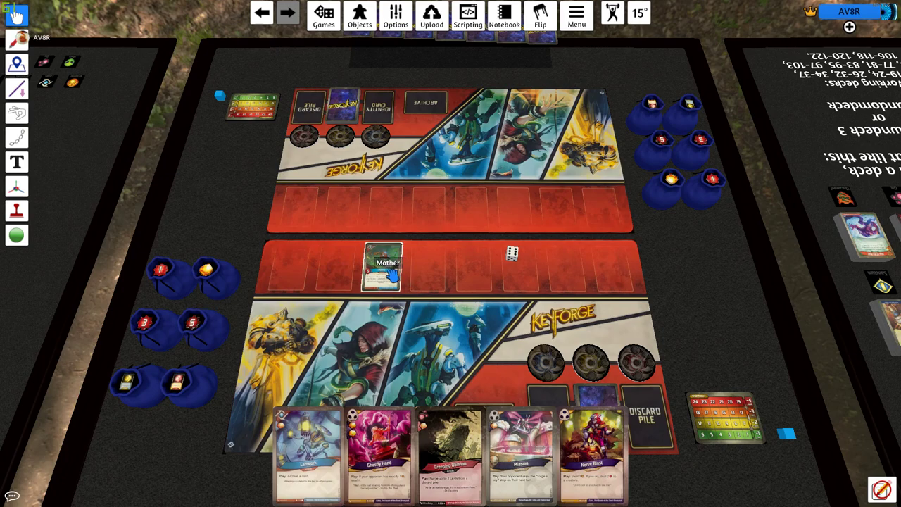
pyautogui.press('Delete')
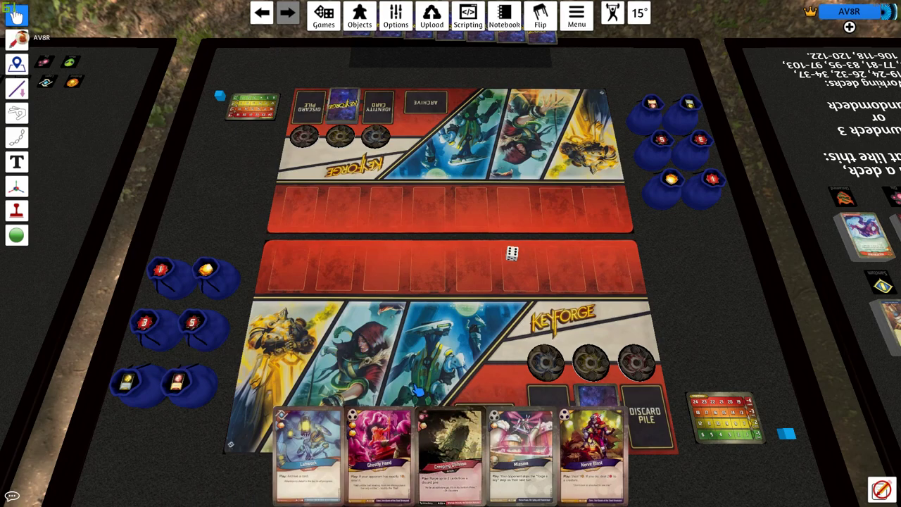
pyautogui.scroll(-2, 405, 389)
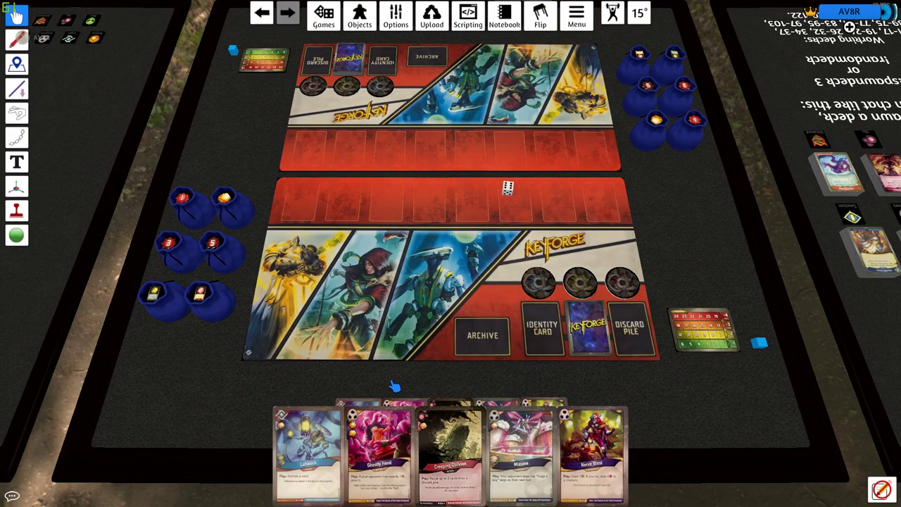
# - Pull a +1 Power card and a Stun card out of their bags
pyautogui.moveTo(218, 309); pyautogui.dragTo(303, 282)
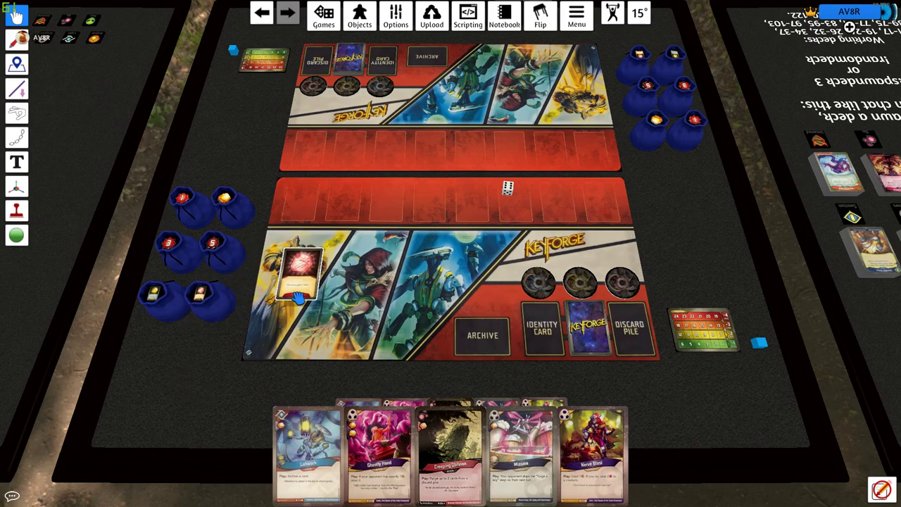
pyautogui.moveTo(158, 299); pyautogui.dragTo(331, 347)
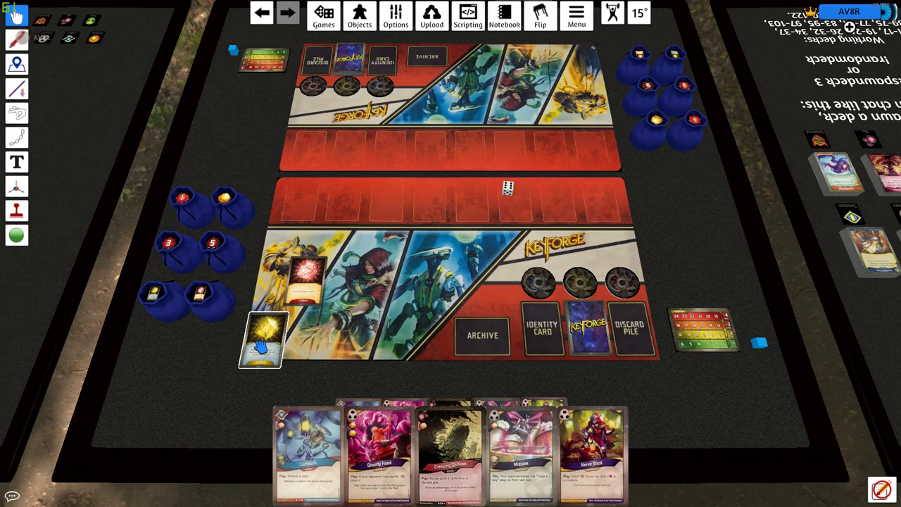
pyautogui.scroll(5, 261, 347)
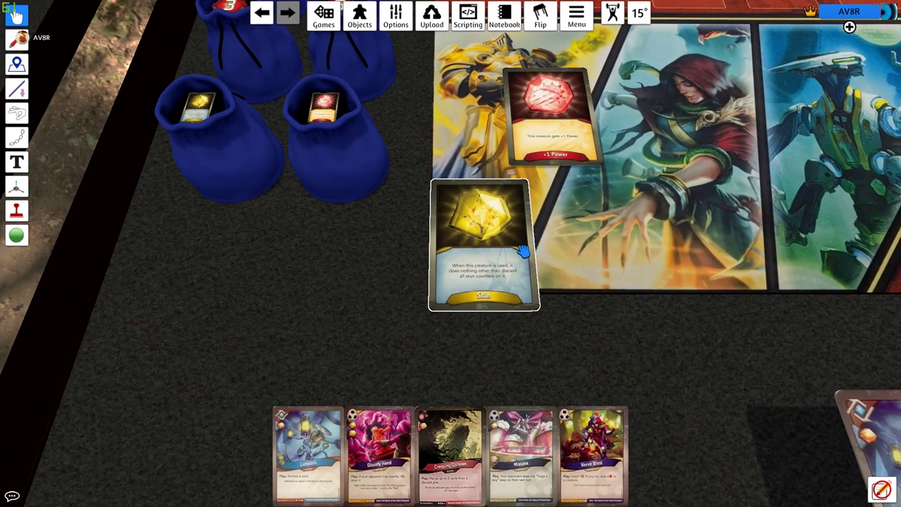
pyautogui.scroll(-10, 524, 251)
pyautogui.scroll(8, 507, 185)
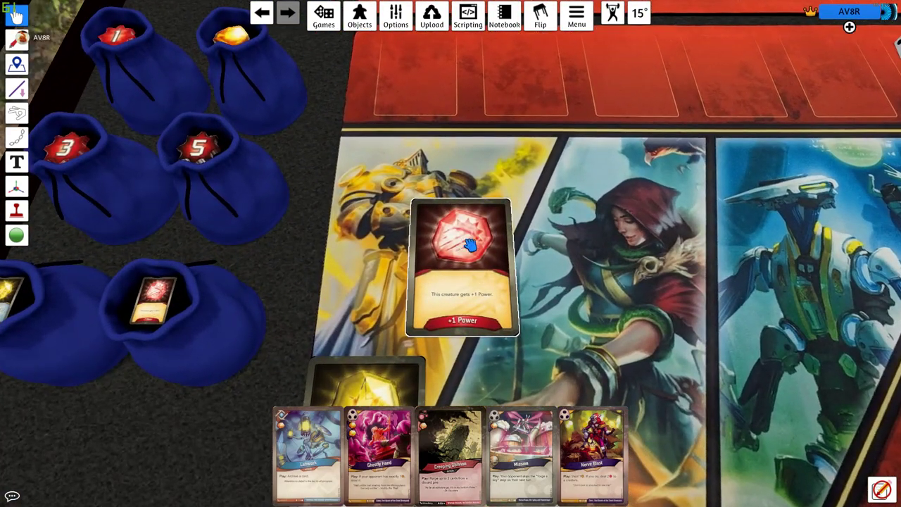
# - Place the +1 Power card in the first battleline slot
pyautogui.moveTo(475, 320); pyautogui.dragTo(483, 270)
pyautogui.scroll(3, 479, 211)
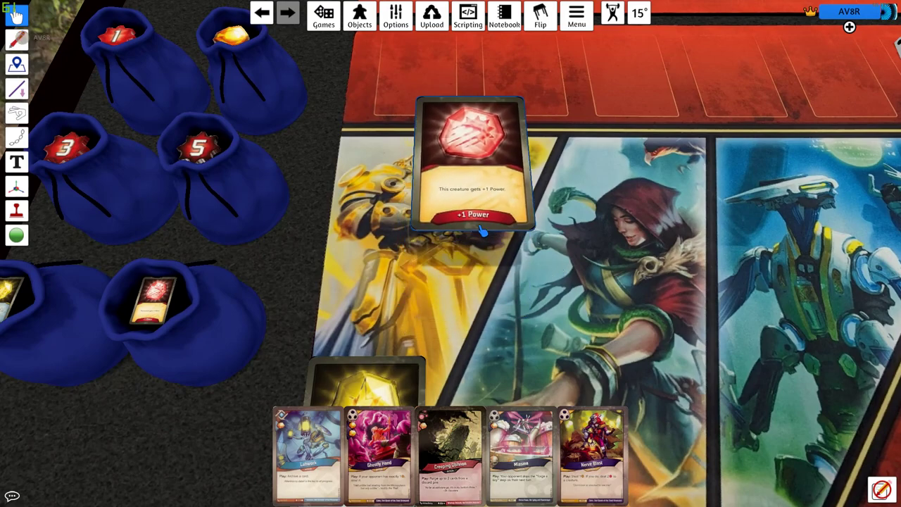
pyautogui.scroll(-10, 482, 269)
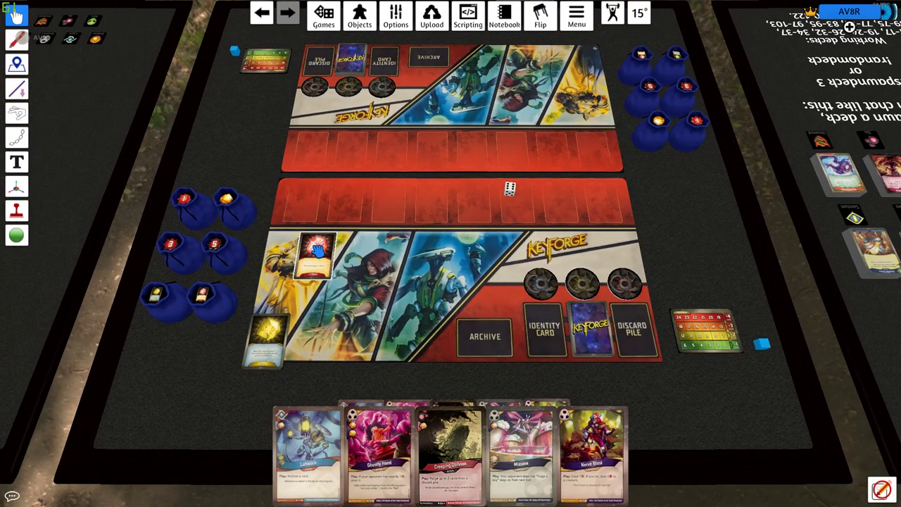
pyautogui.rightClick(318, 250)
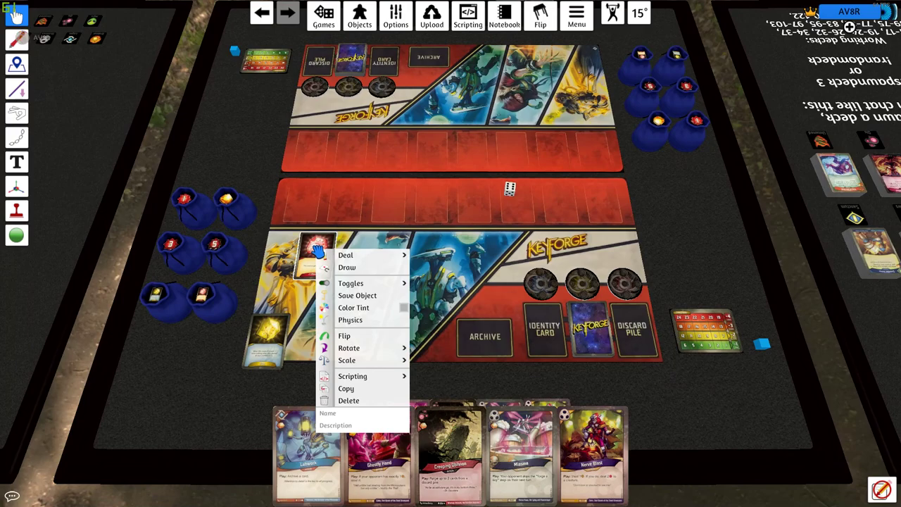
pyautogui.scroll(10, 318, 250)
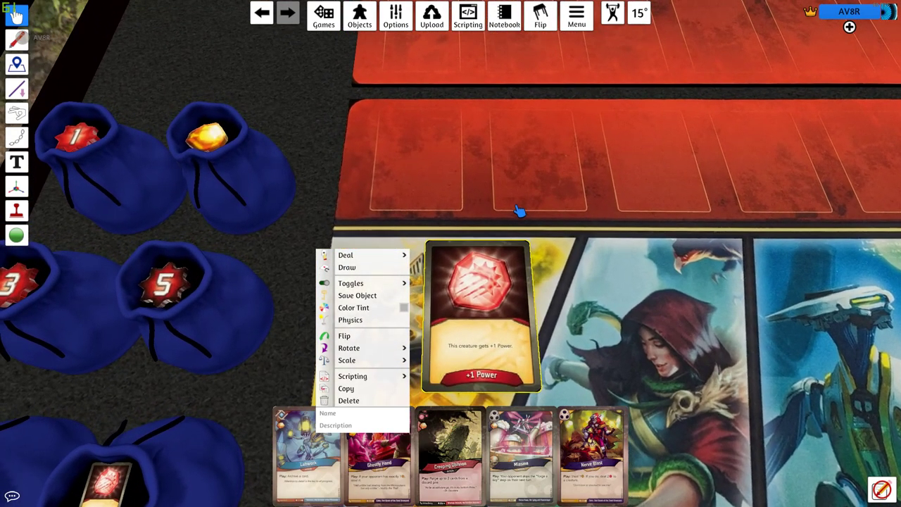
pyautogui.click(513, 225)
pyautogui.moveTo(506, 242); pyautogui.dragTo(486, 283)
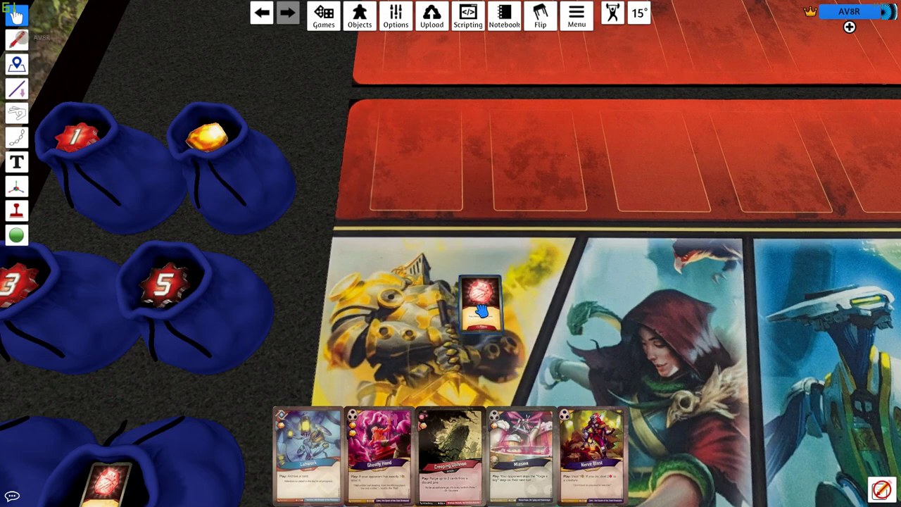
pyautogui.moveTo(480, 309); pyautogui.dragTo(437, 191)
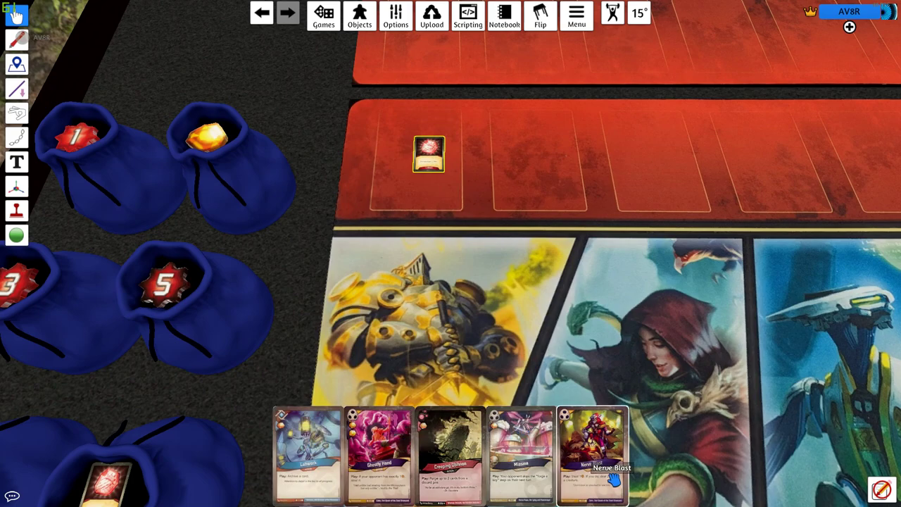
pyautogui.scroll(-5, 551, 369)
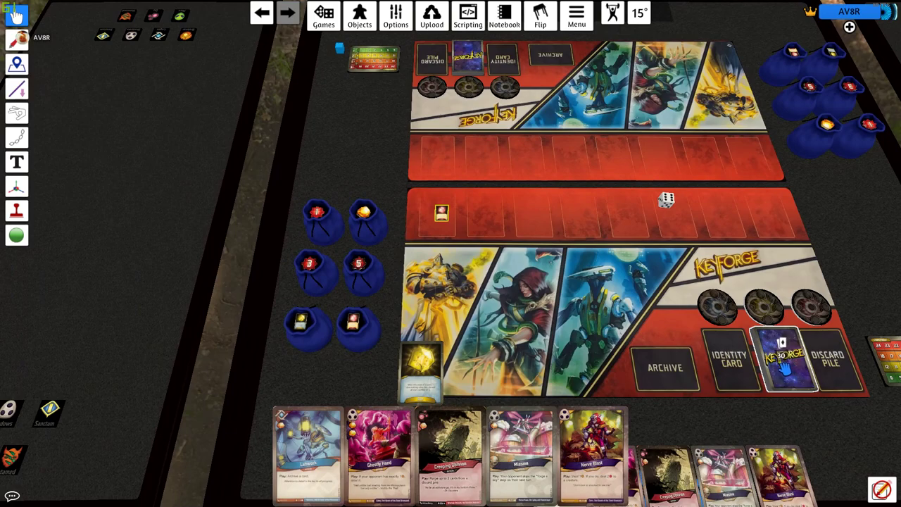
# - Draw three cards and play Pit Demon to the battleline with the +1 Power token
pyautogui.press('3')
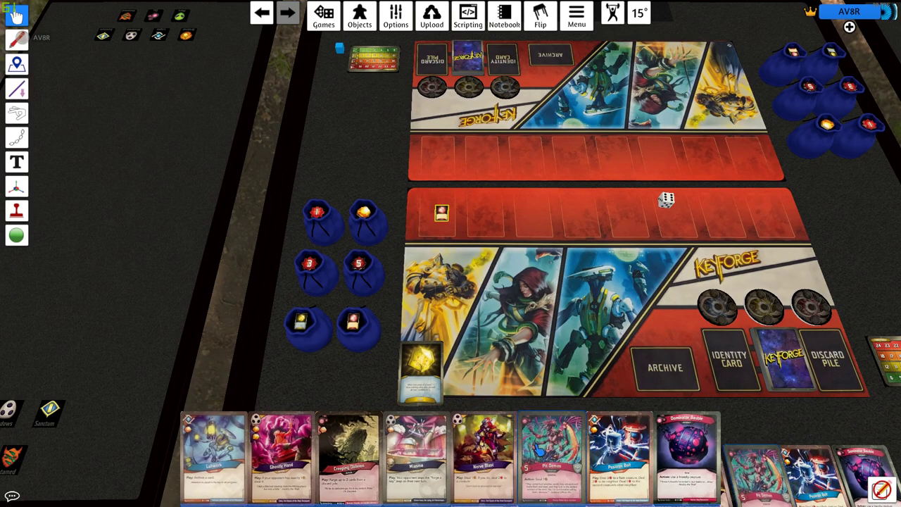
pyautogui.moveTo(551, 458); pyautogui.dragTo(536, 200)
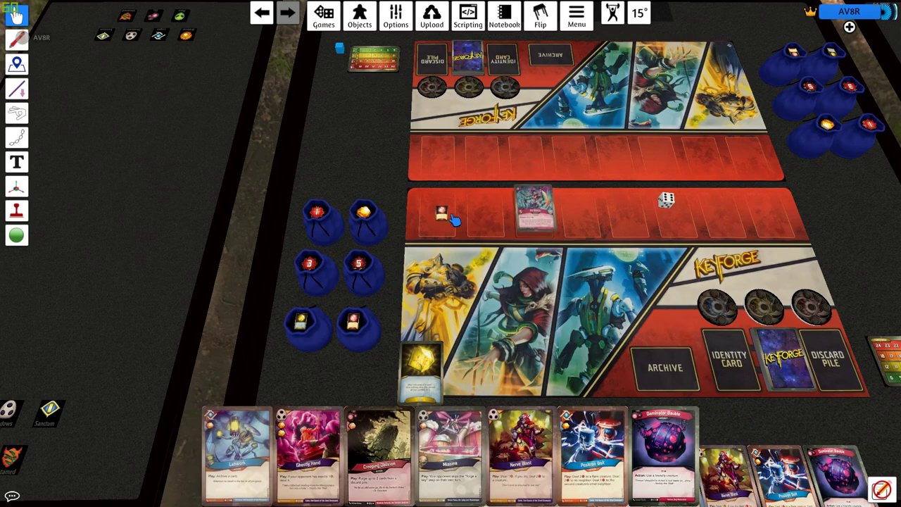
pyautogui.moveTo(454, 220); pyautogui.dragTo(534, 204)
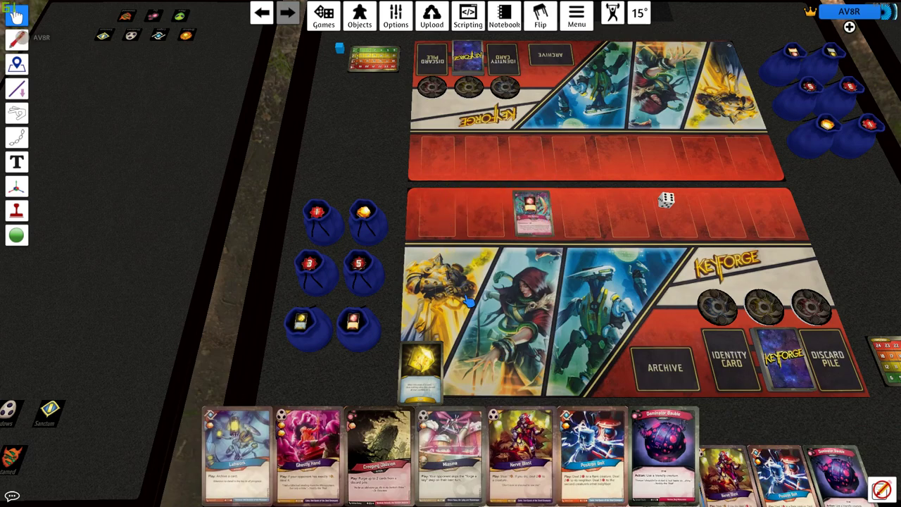
pyautogui.scroll(-5, 468, 301)
pyautogui.scroll(5, 471, 295)
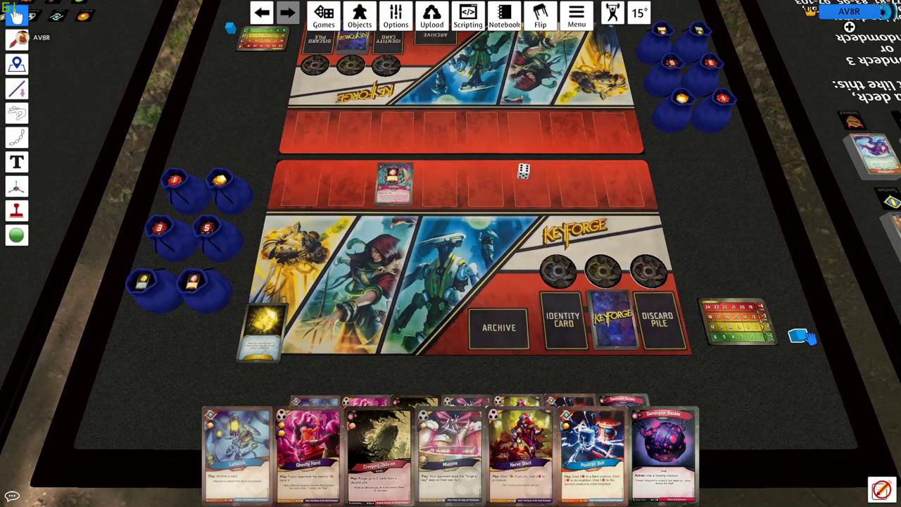
# - Put the blue marker cube on the chain tracker and re-centre the view on Blue's board
pyautogui.moveTo(809, 338); pyautogui.dragTo(753, 329)
pyautogui.scroll(-3, 676, 327)
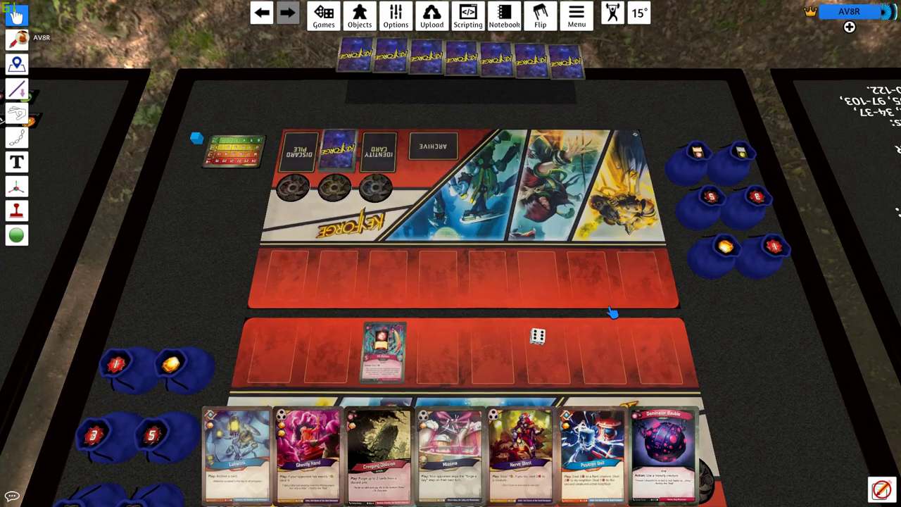
pyautogui.scroll(3, 493, 259)
pyautogui.press('d')
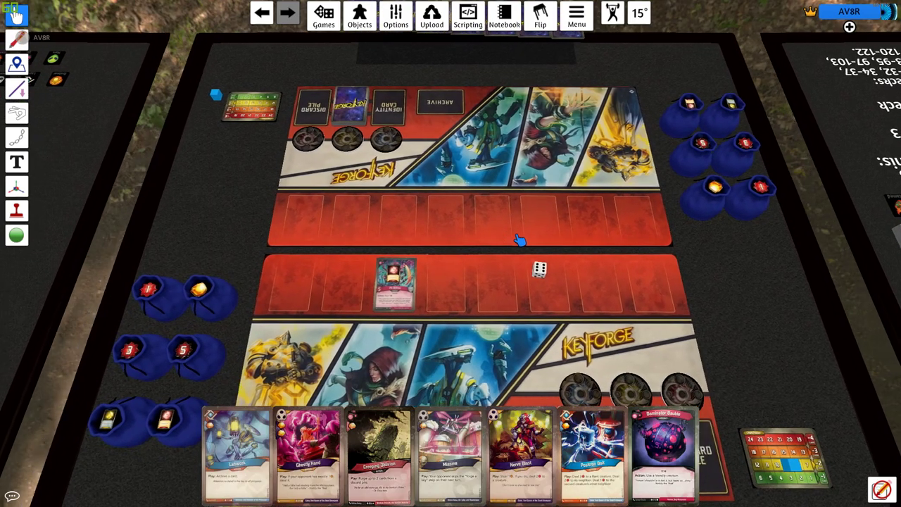
pyautogui.press('space')
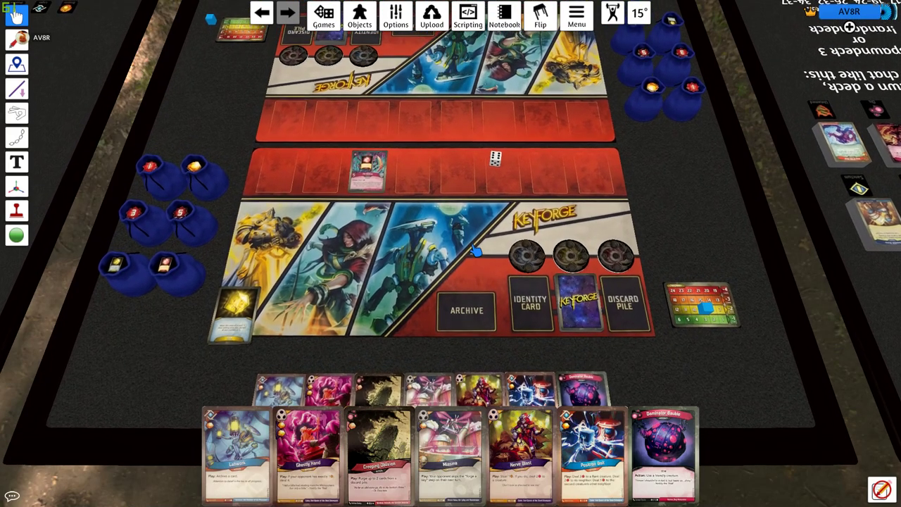
# - Flip the table over with the Flip button in the top toolbar
pyautogui.click(540, 14)
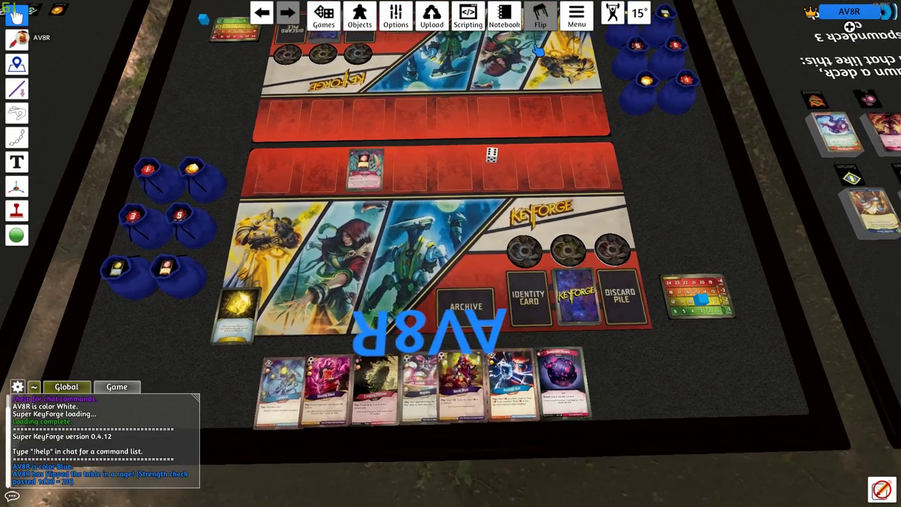